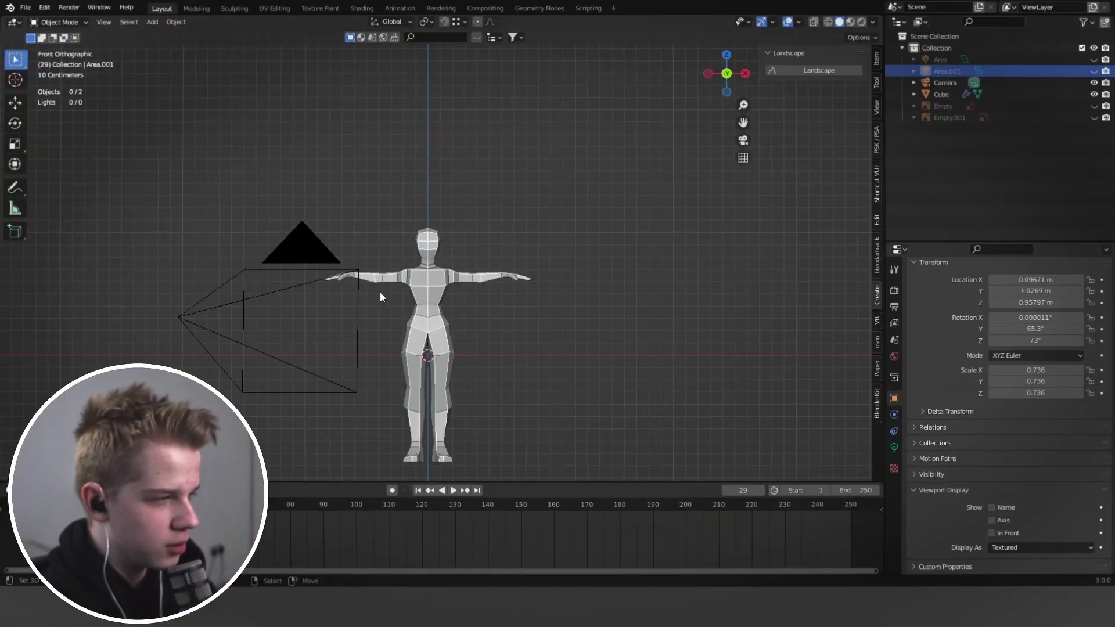
Isolate the character mesh by hiding all other objects, and hide the viewport sidebar.
{"action": "left_click", "coordinate": [419, 286]}
{"action": "key", "text": "shift+h"}
{"action": "scroll", "coordinate": [513, 263], "scroll_direction": "up", "scroll_amount": 4}
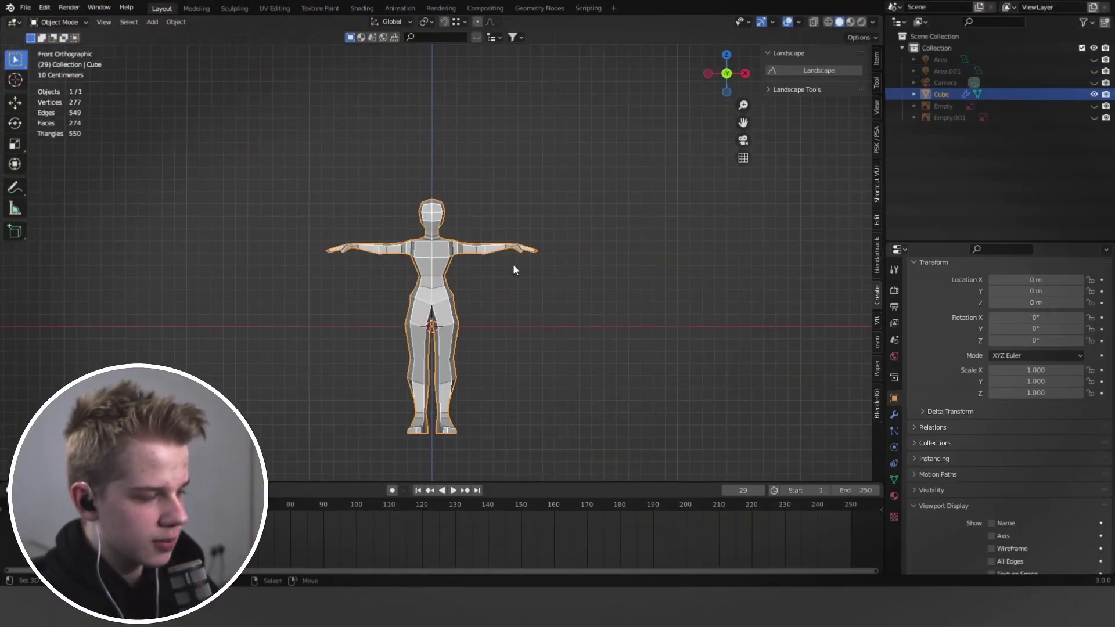
{"action": "key", "text": "n"}
{"action": "scroll", "coordinate": [582, 249], "scroll_direction": "down", "scroll_amount": 4}
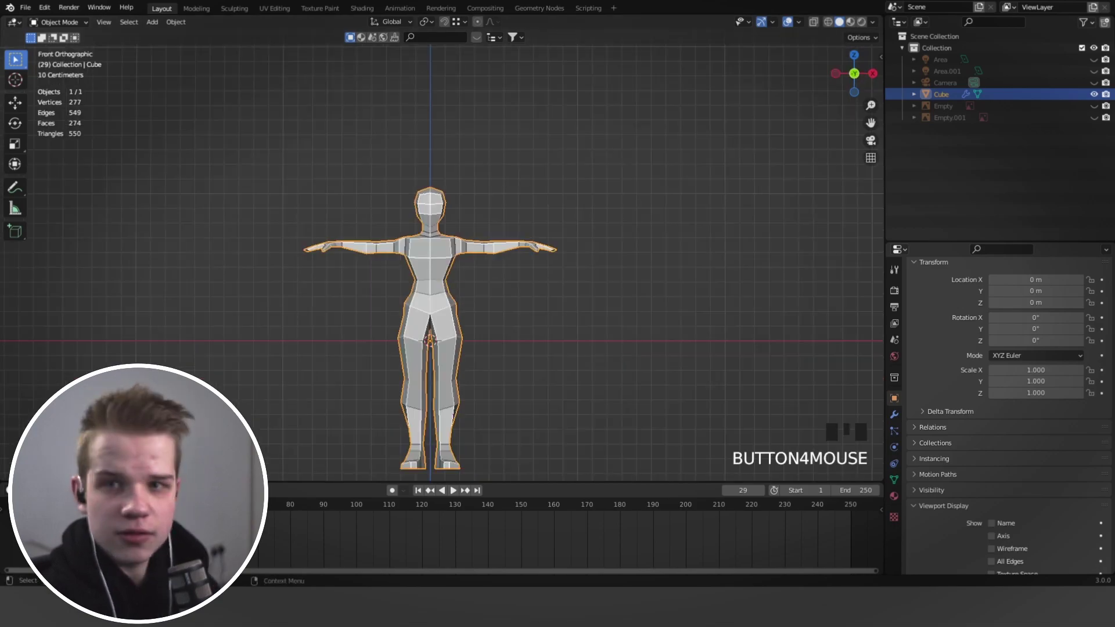
Enter Edit Mode on the character mesh with nothing selected, ready for work on the head from the front.
{"action": "scroll", "coordinate": [609, 290], "scroll_direction": "up", "scroll_amount": 2}
{"action": "key", "text": "Tab"}
{"action": "middle_click_drag", "start_coordinate": [574, 278], "coordinate": [542, 317]}
{"action": "key", "text": "alt+a"}
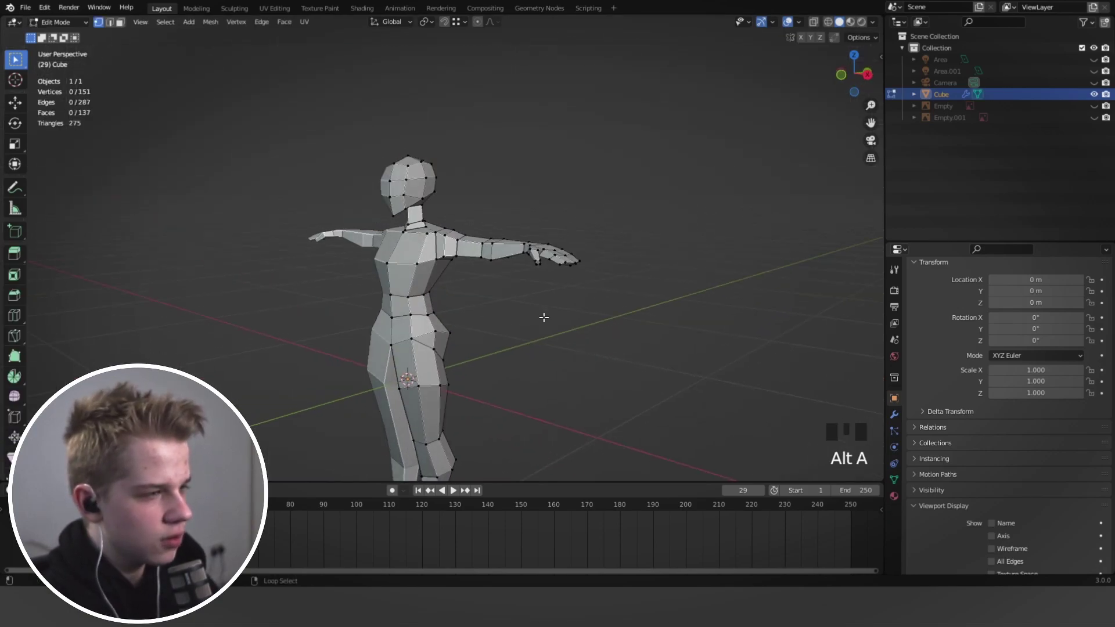
{"action": "key", "text": "KP_1"}
{"action": "scroll", "coordinate": [537, 257], "scroll_direction": "up", "scroll_amount": 5}
{"action": "middle_click_drag", "start_coordinate": [536, 257], "coordinate": [608, 392], "text": "shift"}
{"action": "scroll", "coordinate": [608, 372], "scroll_direction": "down", "scroll_amount": 2}
{"action": "middle_click_drag", "start_coordinate": [627, 348], "coordinate": [568, 372]}
{"action": "key", "text": "KP_1"}
{"action": "scroll", "coordinate": [642, 259], "scroll_direction": "up", "scroll_amount": 3}
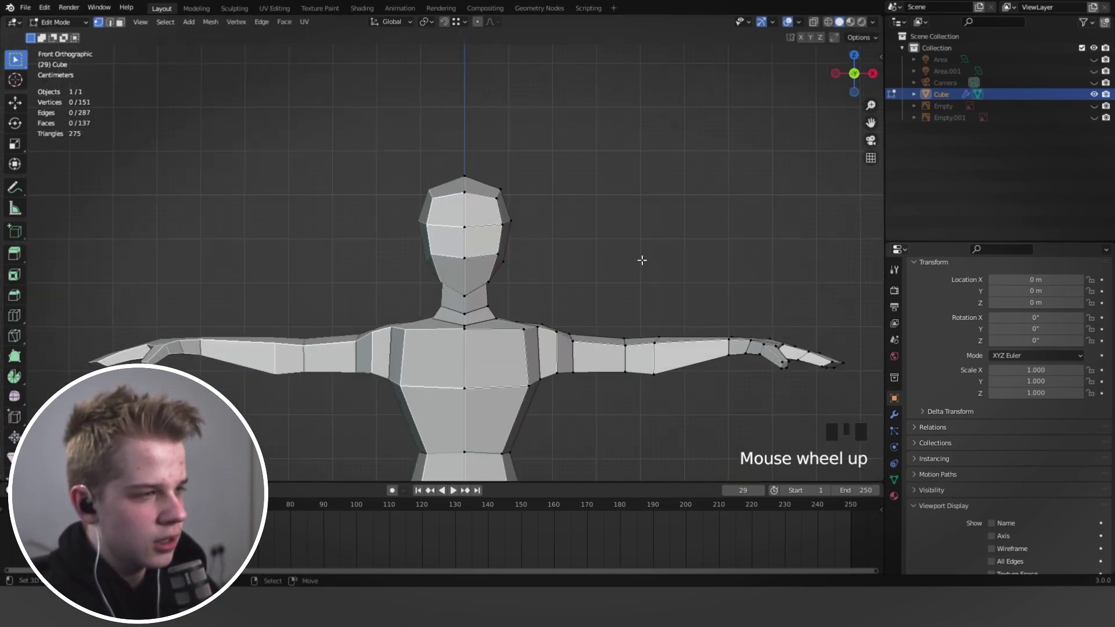
Change the Outliner area into an Image Editor showing the white-haired character reference.
{"action": "left_click", "coordinate": [899, 24]}
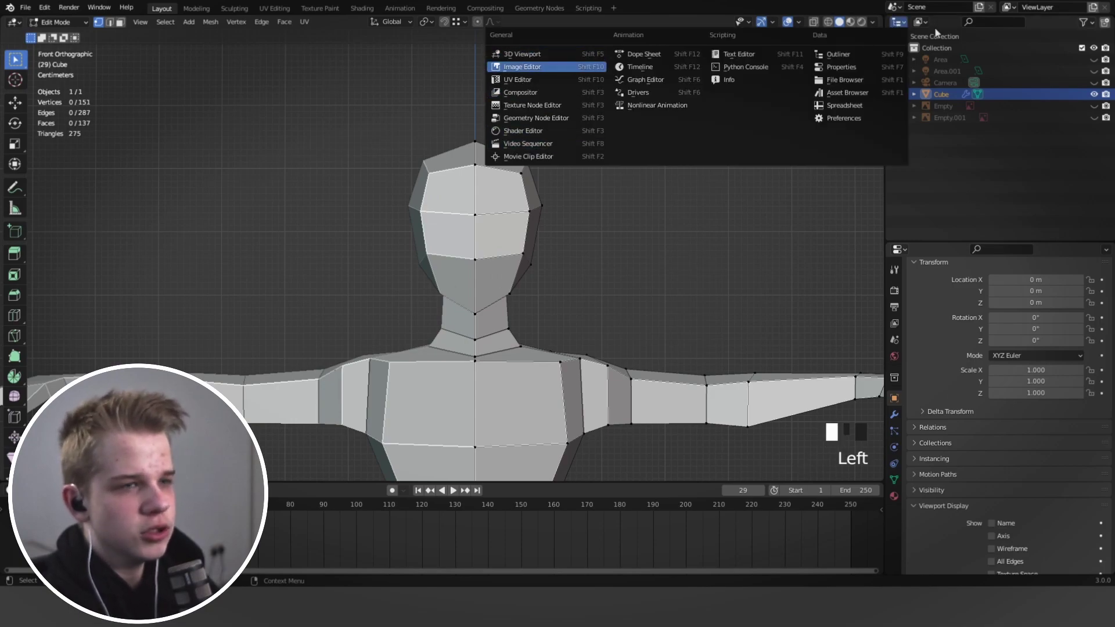
{"action": "left_click", "coordinate": [525, 65]}
{"action": "scroll", "coordinate": [1011, 125], "scroll_direction": "up", "scroll_amount": 3}
{"action": "middle_click_drag", "start_coordinate": [464, 290], "coordinate": [540, 255], "text": "shift"}
{"action": "scroll", "coordinate": [508, 294], "scroll_direction": "up", "scroll_amount": 3}
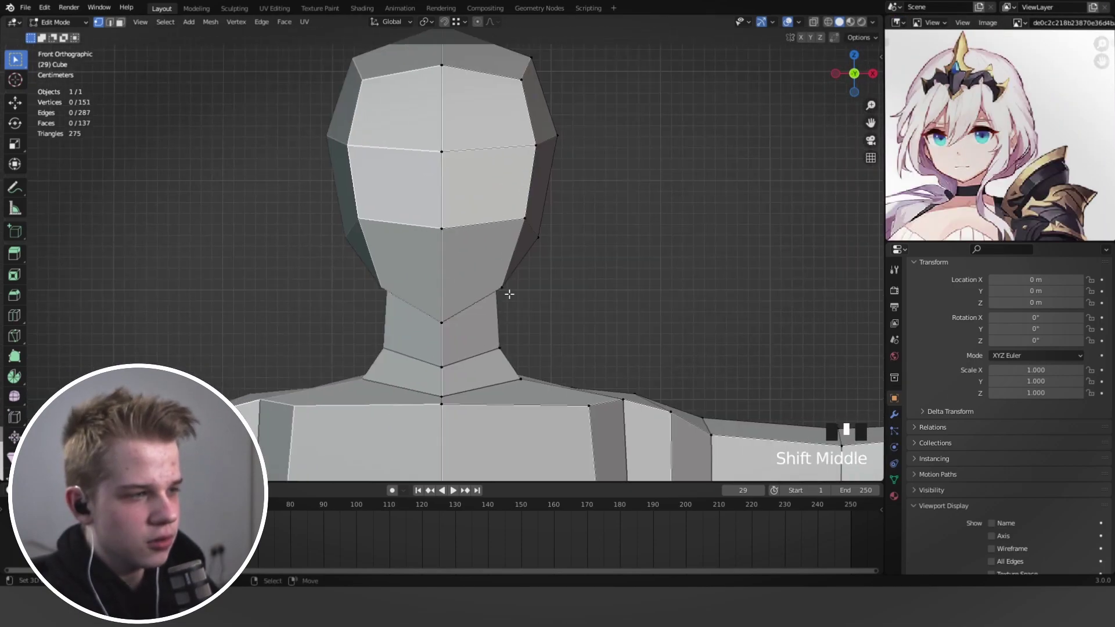
Reshape the jaw by moving its corner vertex in the front view and the cheek vertex in the side view, and leave Edit Mode.
{"action": "left_click", "coordinate": [508, 287]}
{"action": "key", "text": "g"}
{"action": "left_click", "coordinate": [499, 283]}
{"action": "key", "text": "KP_3"}
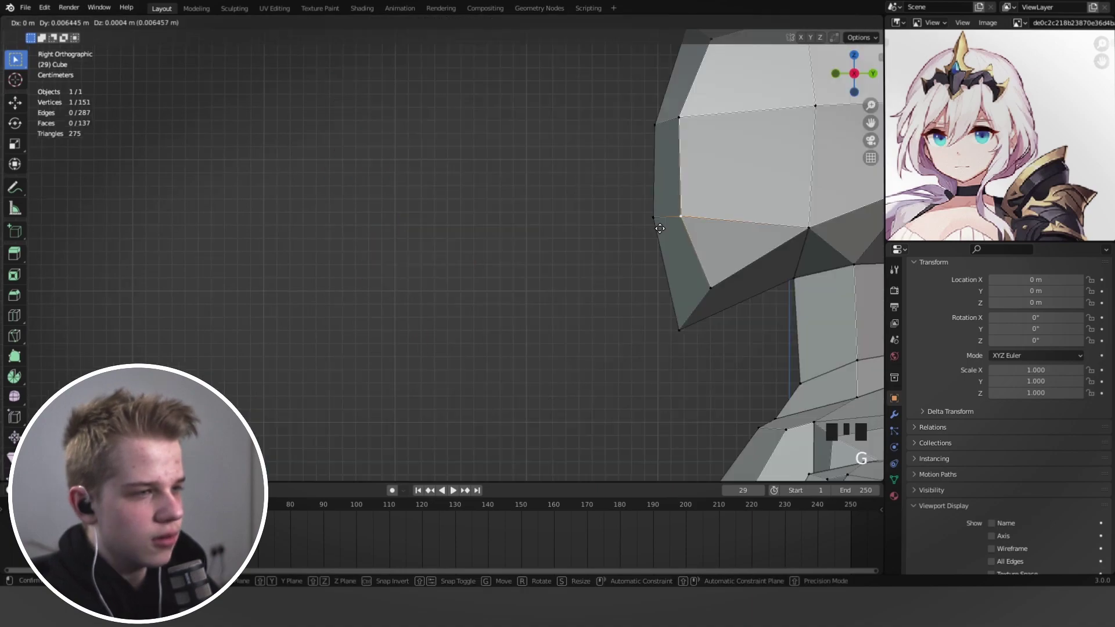
{"action": "key", "text": "Tab"}
{"action": "scroll", "coordinate": [533, 267], "scroll_direction": "down", "scroll_amount": 6}
{"action": "key", "text": "KP_1"}
{"action": "left_click", "coordinate": [555, 205]}
Return to Edit Mode and enable Clipping in the character's Mirror modifier, discarding the trial move of the face's centre vertex.
{"action": "scroll", "coordinate": [558, 202], "scroll_direction": "up", "scroll_amount": 6}
{"action": "middle_click_drag", "start_coordinate": [572, 184], "coordinate": [575, 270], "text": "shift"}
{"action": "scroll", "coordinate": [576, 270], "scroll_direction": "down", "scroll_amount": 2}
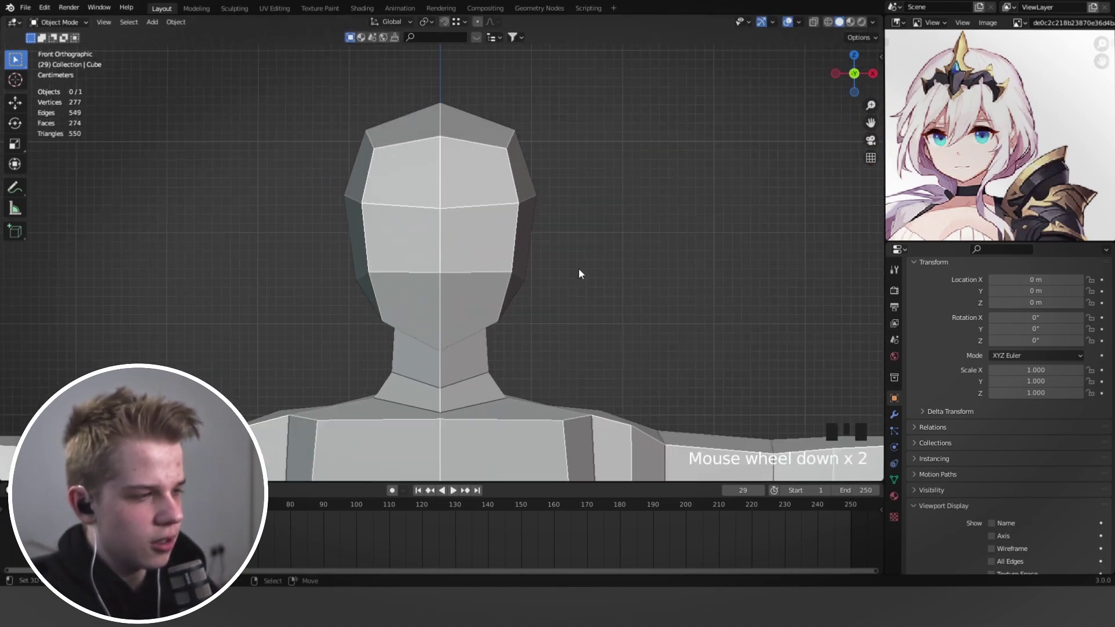
{"action": "middle_click_drag", "start_coordinate": [536, 310], "coordinate": [539, 307], "text": "shift"}
{"action": "scroll", "coordinate": [543, 226], "scroll_direction": "down", "scroll_amount": 3}
{"action": "scroll", "coordinate": [534, 232], "scroll_direction": "up", "scroll_amount": 3}
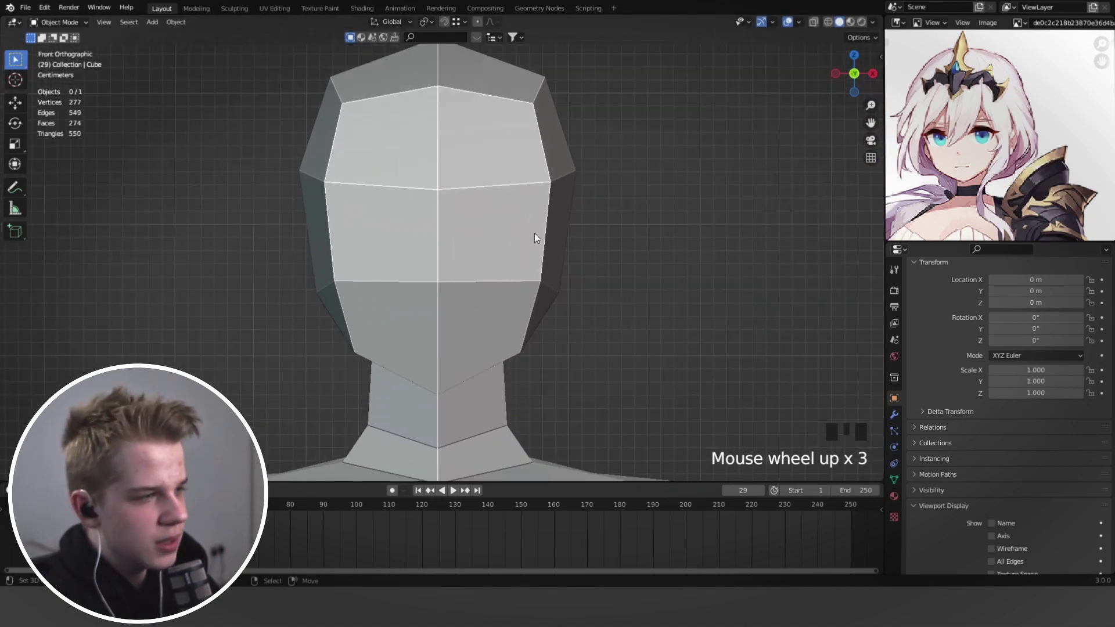
{"action": "key", "text": "Tab"}
{"action": "key", "text": "g"}
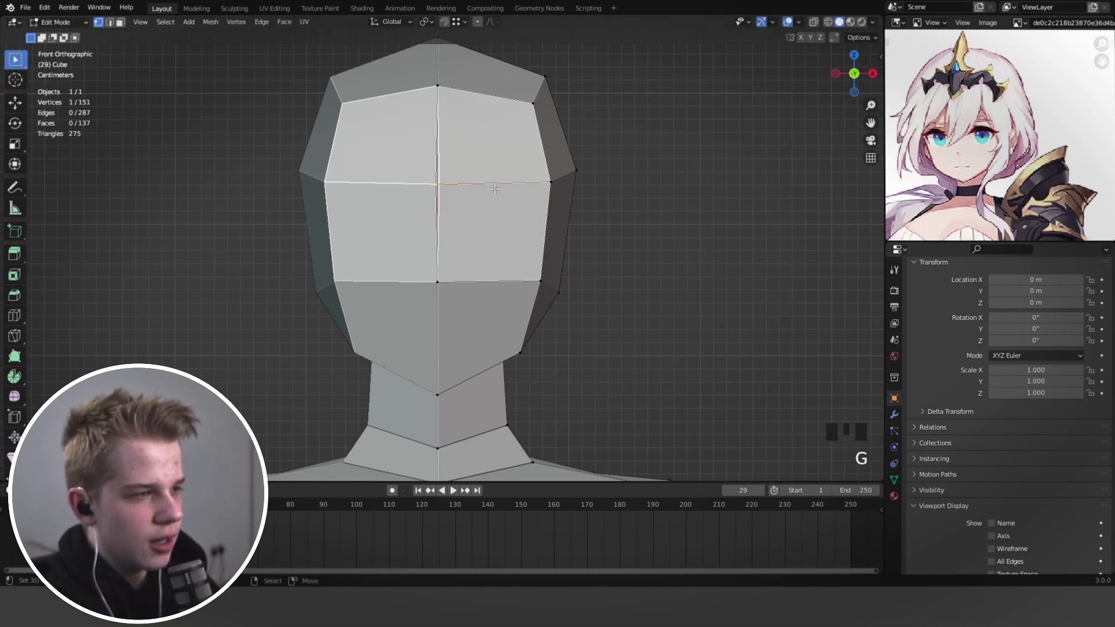
{"action": "key", "text": "ctrl+z"}
{"action": "left_click", "coordinate": [894, 413]}
{"action": "left_click", "coordinate": [1003, 382]}
{"action": "scroll", "coordinate": [572, 306], "scroll_direction": "up", "scroll_amount": 2}
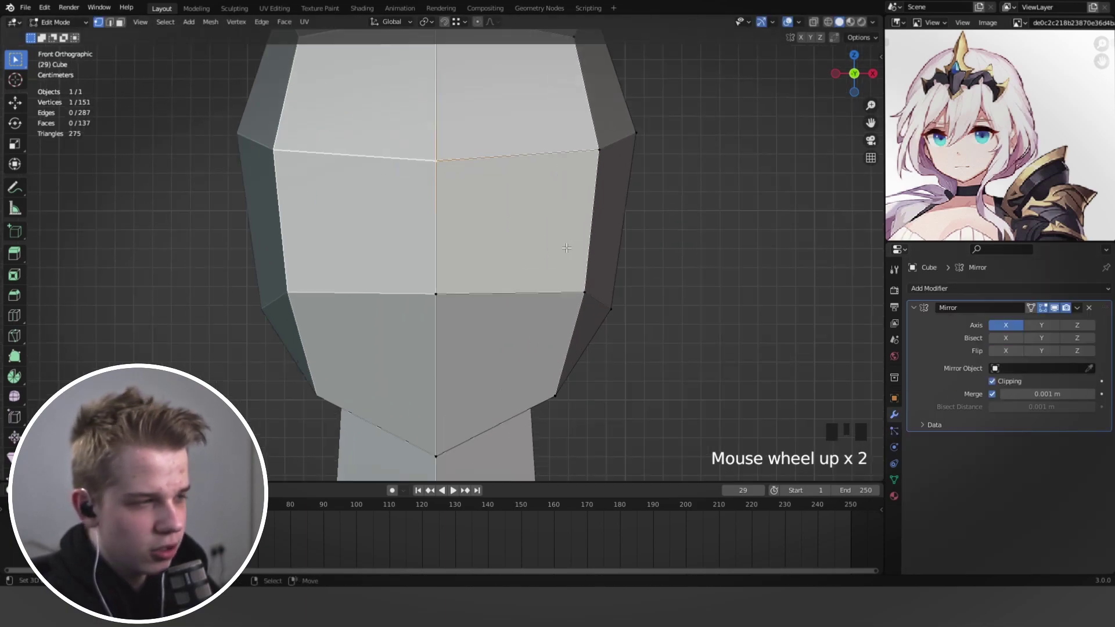
{"action": "key", "text": "g"}
{"action": "key", "text": "alt+a"}
Knife-cut the upper eyelid line across the mid-face polygon, from the inner eye corner to the outer face edge.
{"action": "scroll", "coordinate": [568, 277], "scroll_direction": "up", "scroll_amount": 5}
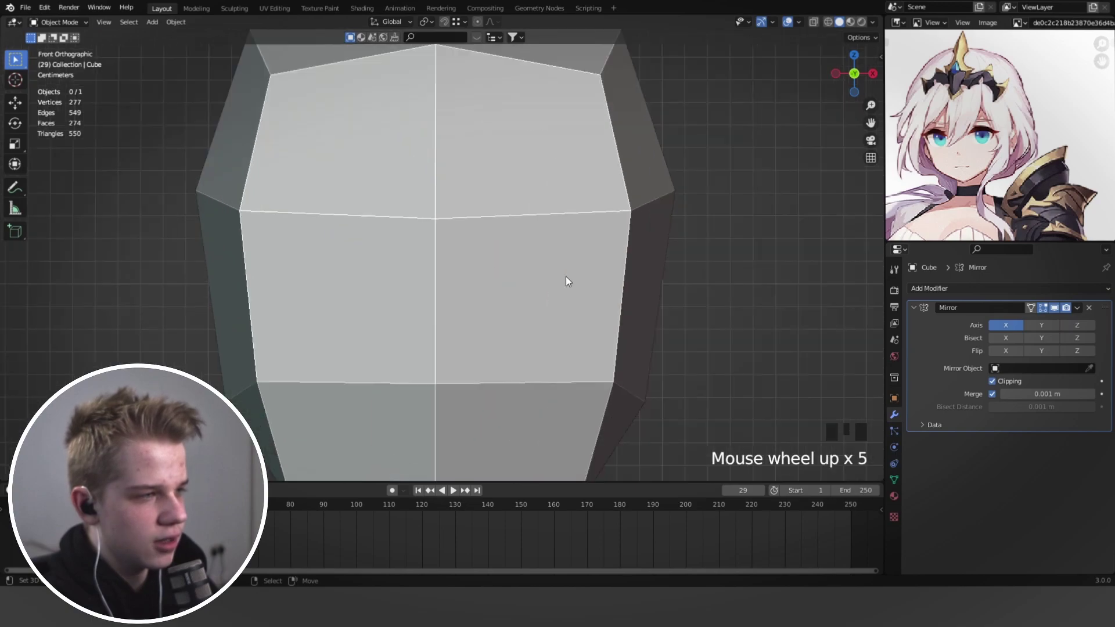
{"action": "key", "text": "alt+a"}
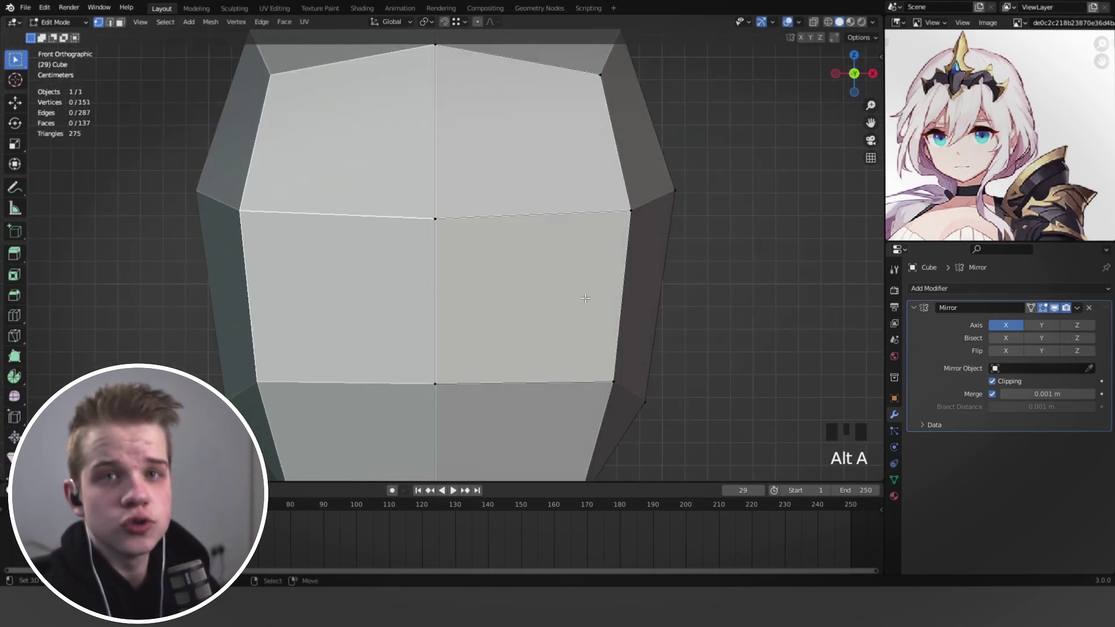
{"action": "scroll", "coordinate": [503, 322], "scroll_direction": "up", "scroll_amount": 2}
{"action": "key", "text": "k"}
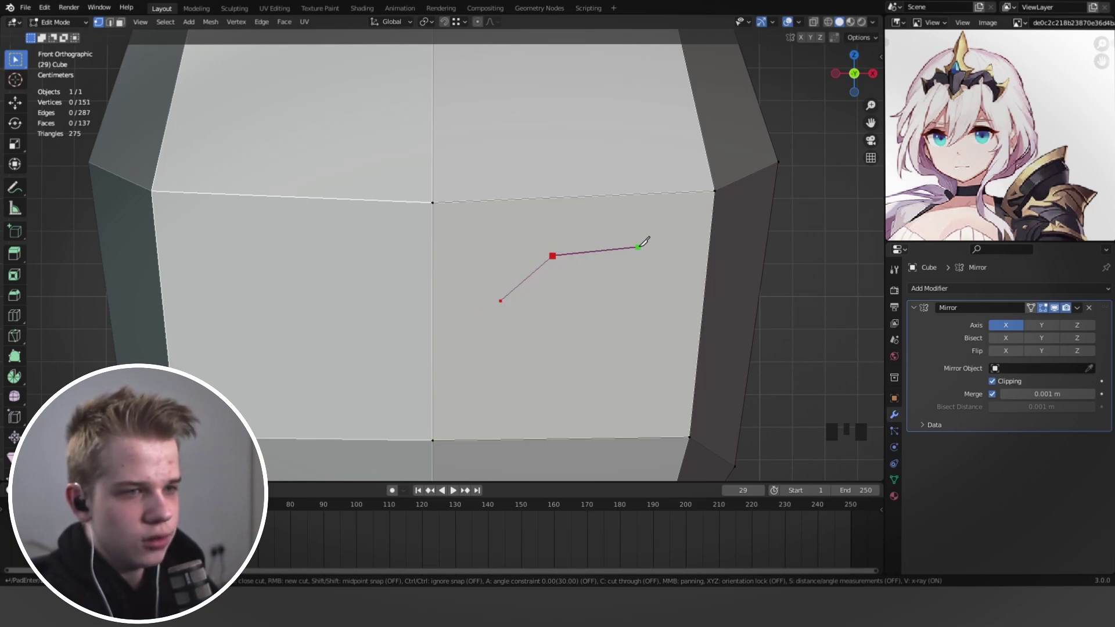
{"action": "left_click", "coordinate": [707, 264]}
{"action": "key", "text": "Return"}
{"action": "middle_click_drag", "start_coordinate": [636, 345], "coordinate": [642, 308], "text": "shift"}
{"action": "key", "text": "alt+a"}
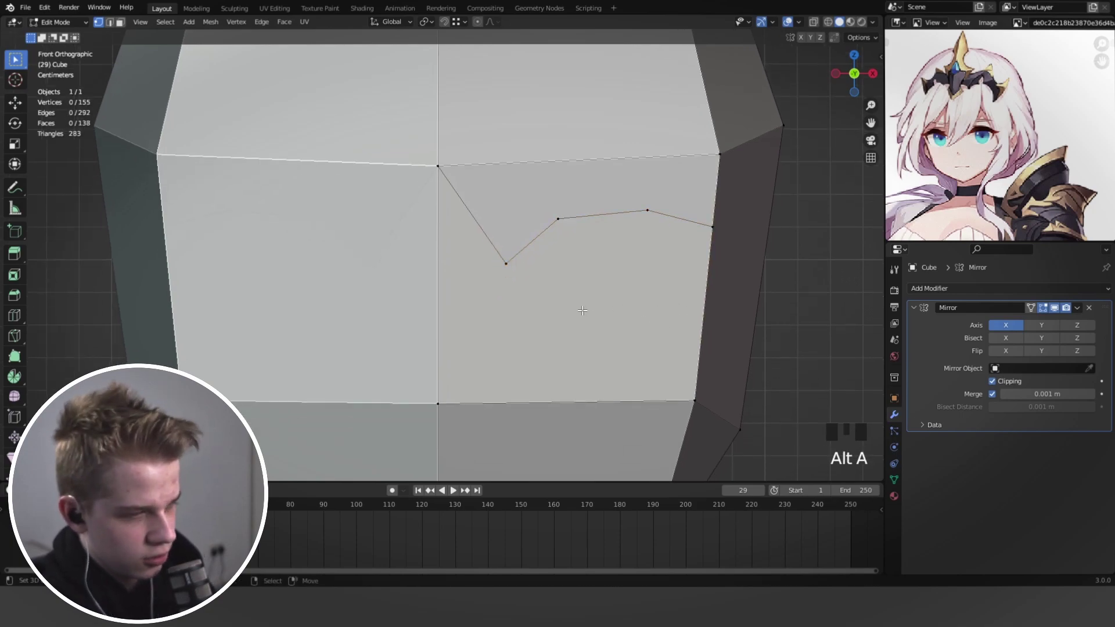
Knife-cut the lower eyelid line between the inner and outer eye corners to close the eye outline.
{"action": "key", "text": "k"}
{"action": "left_click", "coordinate": [575, 294]}
{"action": "left_click", "coordinate": [651, 288]}
{"action": "left_click", "coordinate": [712, 227]}
{"action": "key", "text": "Return"}
Move the four eyelid vertices and the outer eye corner along the Y axis to curve the eye outline.
{"action": "middle_click_drag", "start_coordinate": [586, 273], "coordinate": [534, 306]}
{"action": "scroll", "coordinate": [522, 320], "scroll_direction": "up", "scroll_amount": 3}
{"action": "left_click_drag", "start_coordinate": [438, 390], "coordinate": [585, 305]}
{"action": "key", "text": "g"}
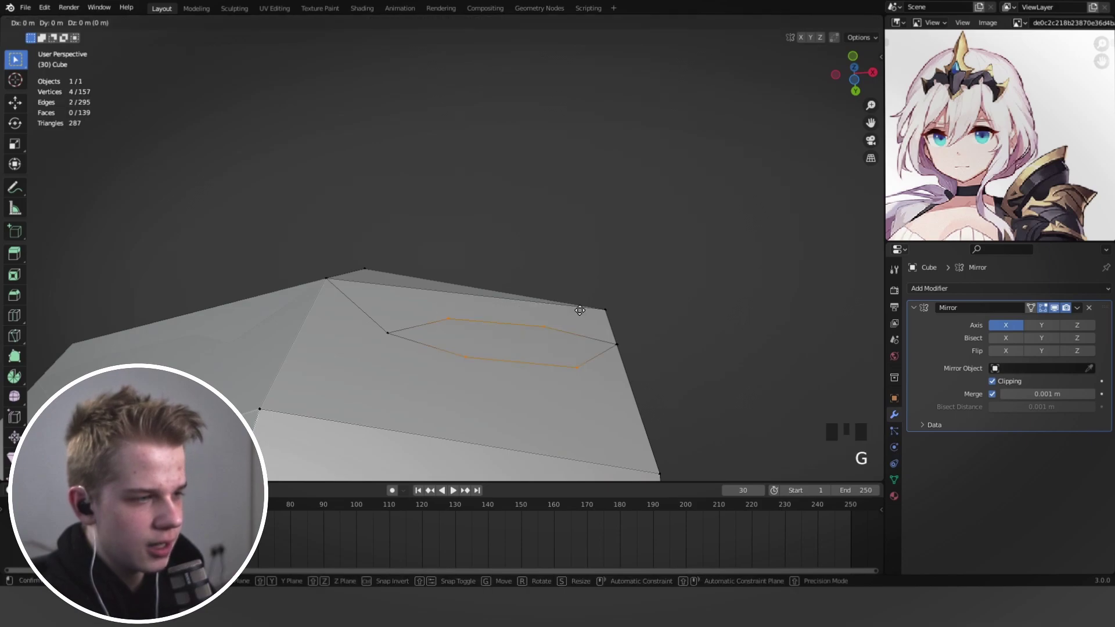
{"action": "key", "text": "y"}
{"action": "left_click", "coordinate": [584, 265]}
{"action": "right_click", "coordinate": [624, 346]}
{"action": "key", "text": "g"}
{"action": "key", "text": "y"}
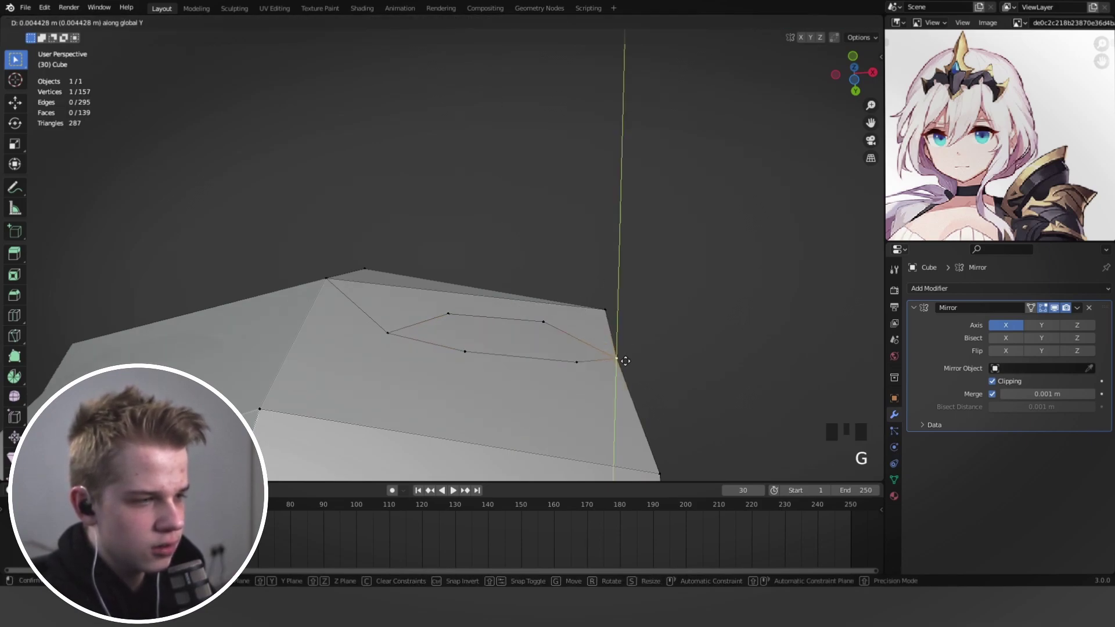
{"action": "left_click", "coordinate": [625, 361]}
Reposition the two lower eyelid vertices in the side view and deselect everything.
{"action": "key", "text": "KP_3"}
{"action": "key", "text": "z"}
{"action": "left_click_drag", "start_coordinate": [458, 396], "coordinate": [517, 367]}
{"action": "key", "text": "z"}
{"action": "key", "text": "g"}
{"action": "left_click", "coordinate": [634, 361]}
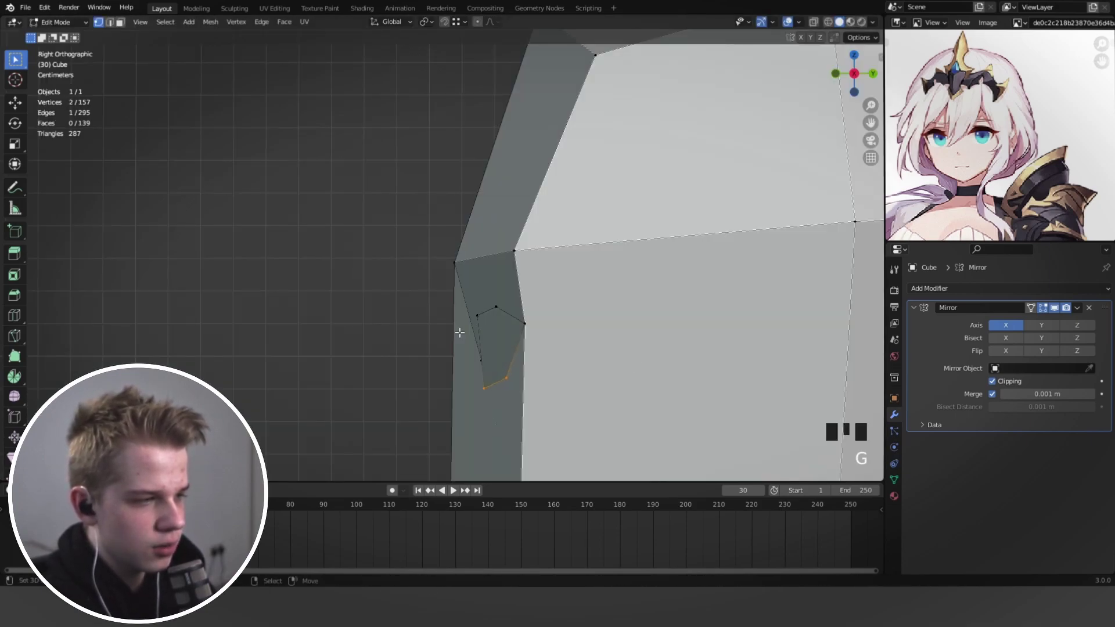
{"action": "key", "text": "alt+a"}
Select the upper eyelid vertices and extrude them upward and slightly outward to form an eyelash strip.
{"action": "scroll", "coordinate": [458, 331], "scroll_direction": "down", "scroll_amount": 5}
{"action": "middle_click_drag", "start_coordinate": [458, 331], "coordinate": [500, 317]}
{"action": "key", "text": "KP_1"}
{"action": "key", "text": "3"}
{"action": "scroll", "coordinate": [495, 314], "scroll_direction": "up", "scroll_amount": 2}
{"action": "key", "text": "1"}
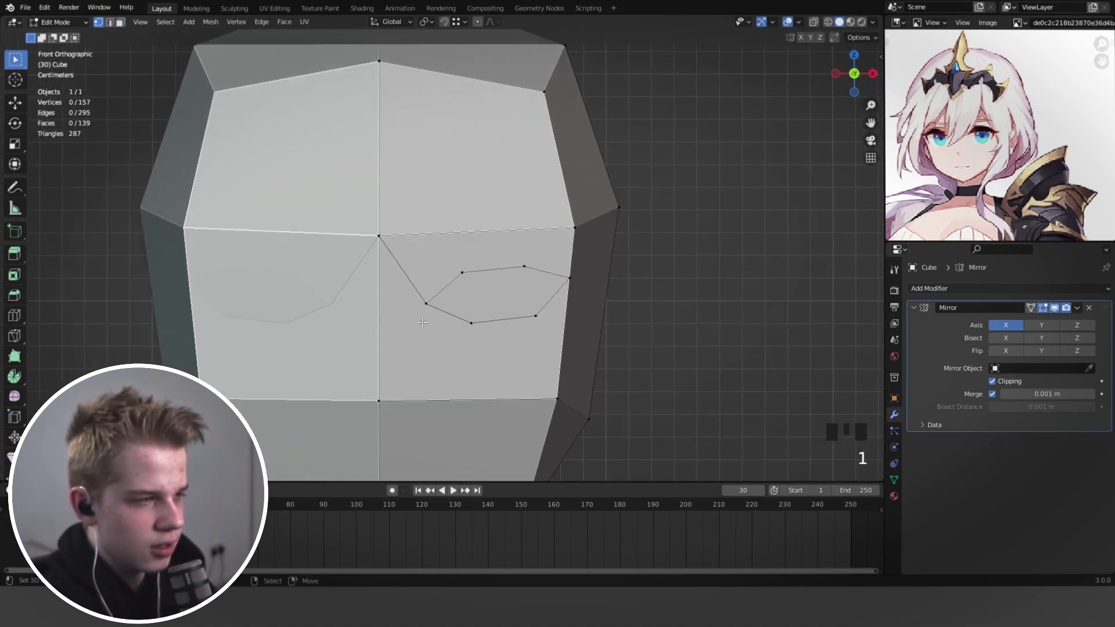
{"action": "scroll", "coordinate": [487, 311], "scroll_direction": "down", "scroll_amount": 1}
{"action": "scroll", "coordinate": [484, 309], "scroll_direction": "up", "scroll_amount": 4}
{"action": "key", "text": "1"}
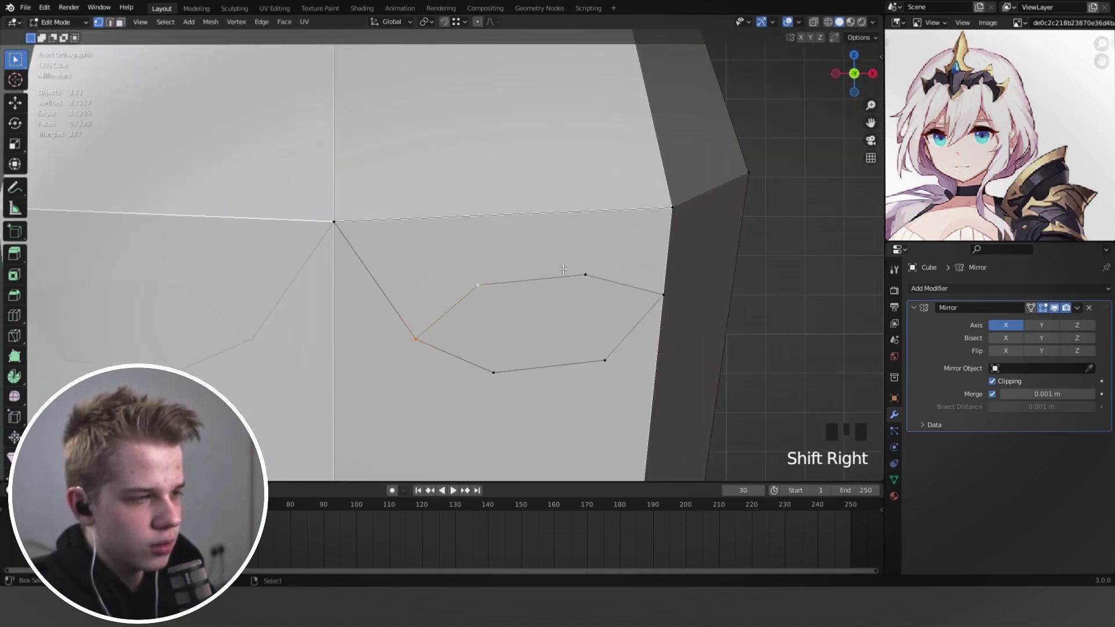
{"action": "middle_click_drag", "start_coordinate": [683, 295], "coordinate": [676, 296], "text": "shift"}
{"action": "scroll", "coordinate": [677, 296], "scroll_direction": "down", "scroll_amount": 3}
{"action": "key", "text": "e"}
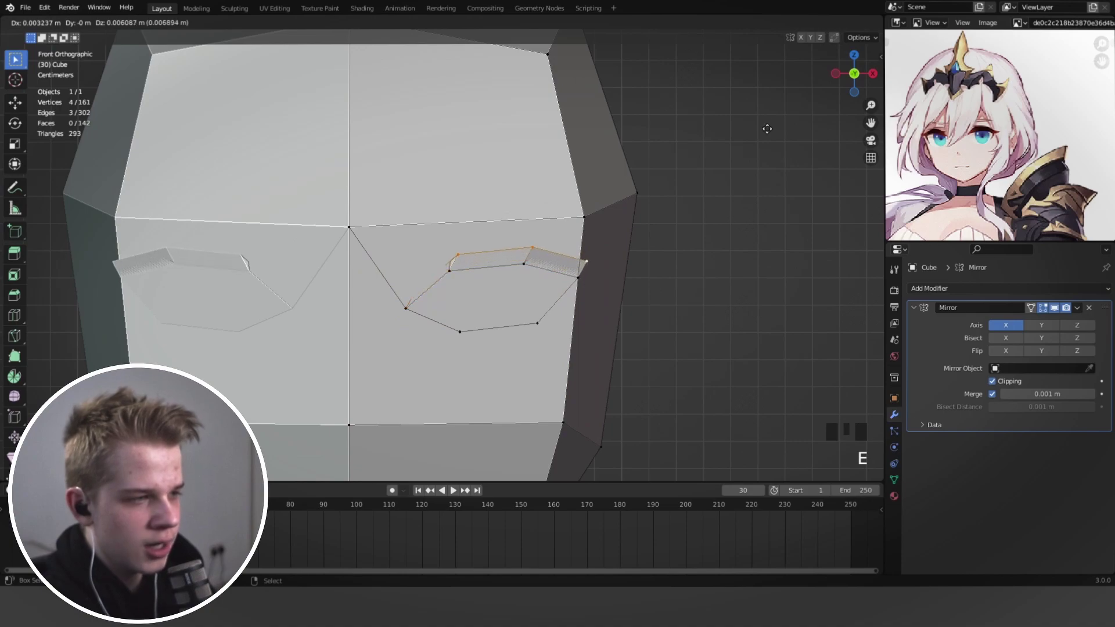
Move the extruded eyelash edge along the Y axis so it sits in front of the face.
{"action": "key", "text": "KP_3"}
{"action": "key", "text": "g"}
{"action": "key", "text": "y"}
{"action": "left_click", "coordinate": [687, 233]}
{"action": "key", "text": "KP_1"}
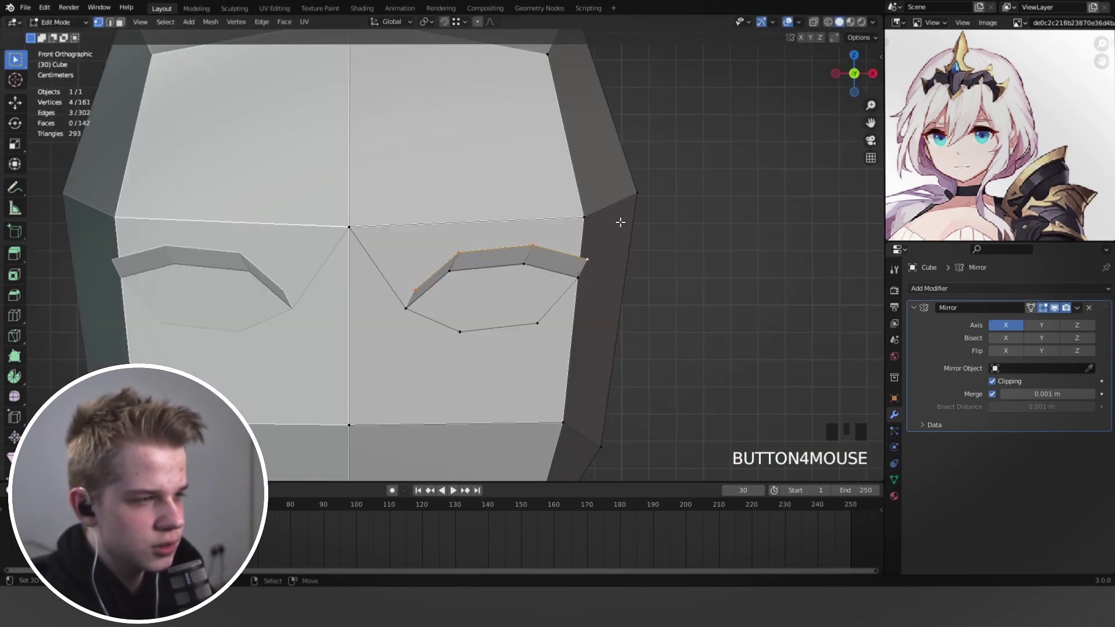
Move the two inner vertices of the lash strip's upper edge closer to the eyelid to taper it.
{"action": "scroll", "coordinate": [440, 254], "scroll_direction": "up", "scroll_amount": 4}
{"action": "key", "text": "1"}
{"action": "left_click", "coordinate": [374, 333]}
{"action": "key", "text": "g"}
{"action": "key", "text": "g"}
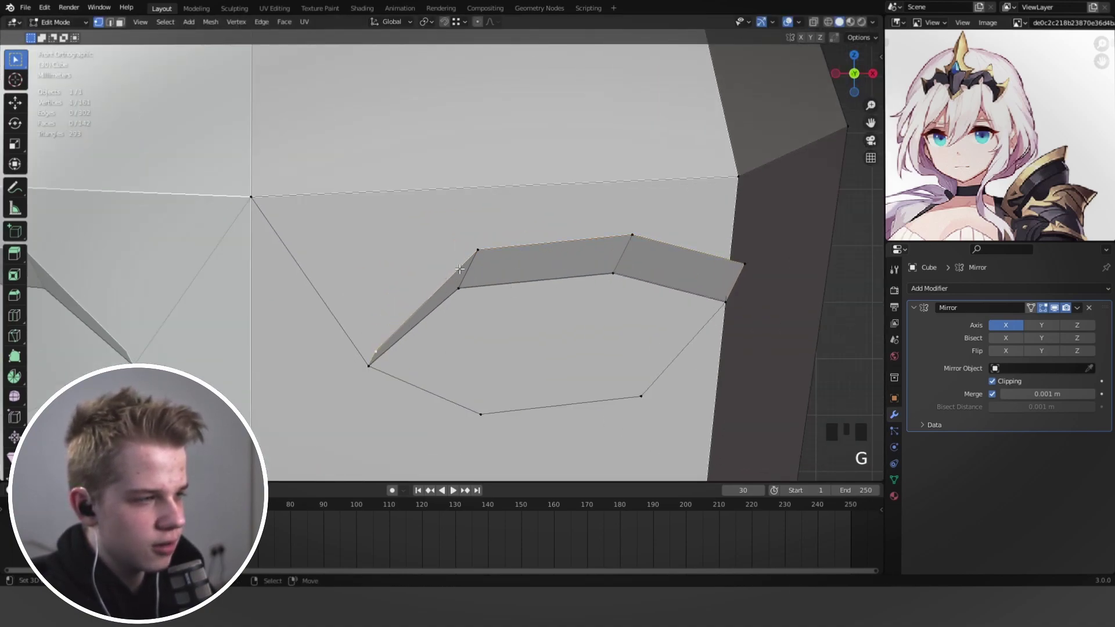
{"action": "key", "text": "g"}
{"action": "left_click", "coordinate": [436, 296]}
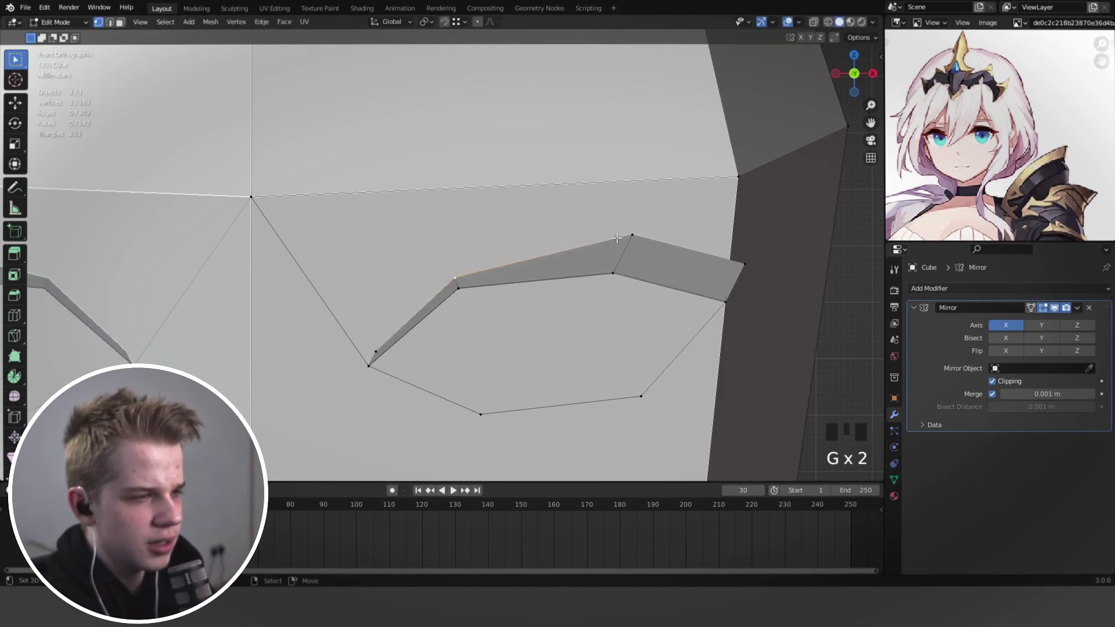
Lower the third vertex of the lash strip's upper edge and adjust it in the side view.
{"action": "right_click", "coordinate": [620, 238]}
{"action": "key", "text": "g"}
{"action": "left_click", "coordinate": [605, 252]}
{"action": "scroll", "coordinate": [679, 258], "scroll_direction": "down", "scroll_amount": 5}
{"action": "mouse_move", "coordinate": [676, 259]}
{"action": "middle_mouse_down"}
{"action": "mouse_move", "coordinate": [615, 263]}
{"action": "mouse_move", "coordinate": [562, 241]}
{"action": "middle_mouse_up"}
{"action": "key", "text": "grave"}
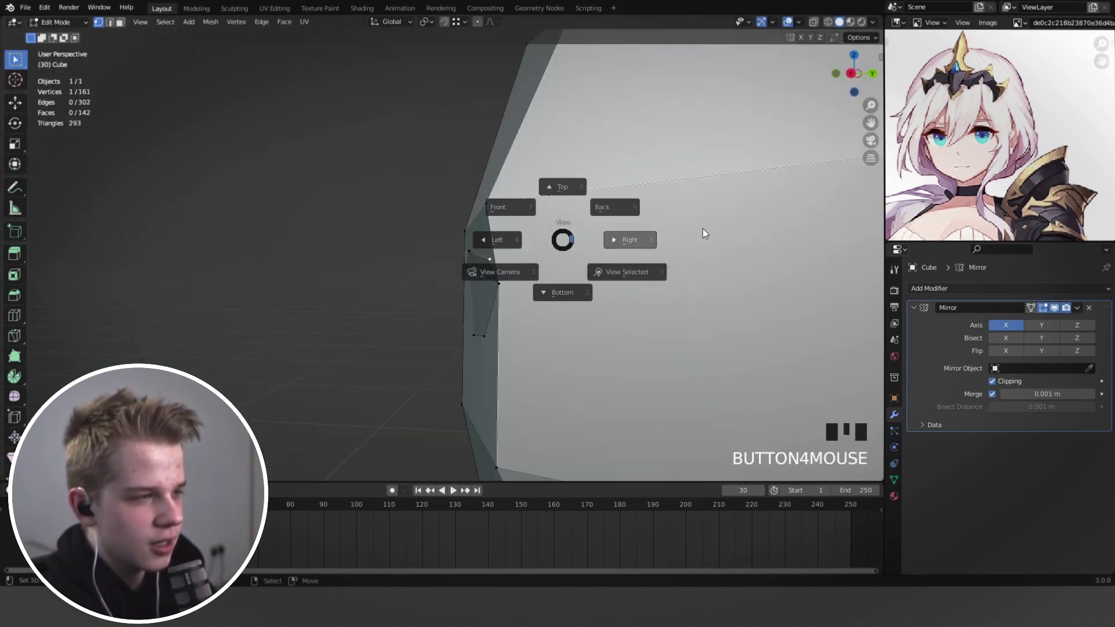
{"action": "left_click", "coordinate": [703, 229]}
{"action": "key", "text": "g"}
Display the character in Material Preview and inspect the head from the front and at an angle.
{"action": "key", "text": "z"}
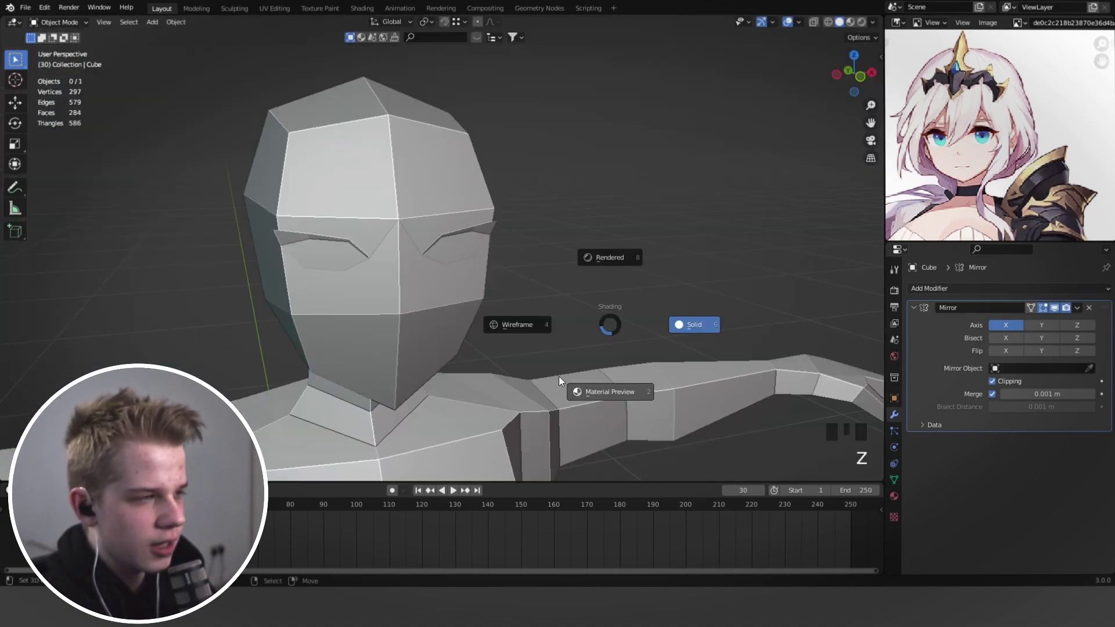
{"action": "left_click", "coordinate": [559, 377]}
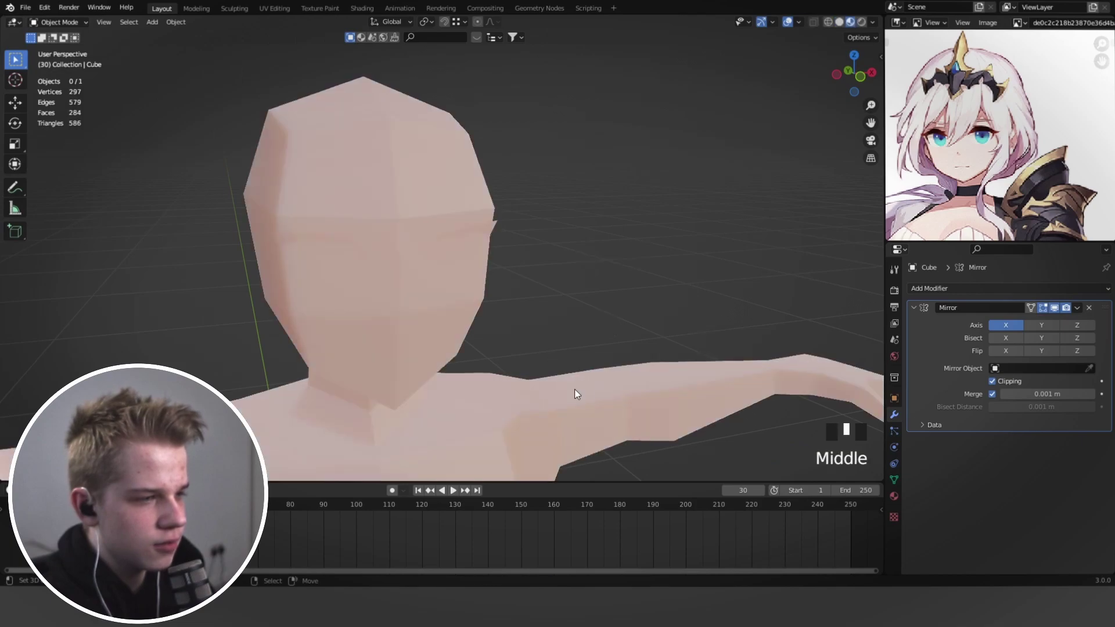
{"action": "middle_click_drag", "start_coordinate": [573, 389], "coordinate": [503, 354]}
{"action": "key", "text": "grave"}
{"action": "left_click", "coordinate": [444, 271]}
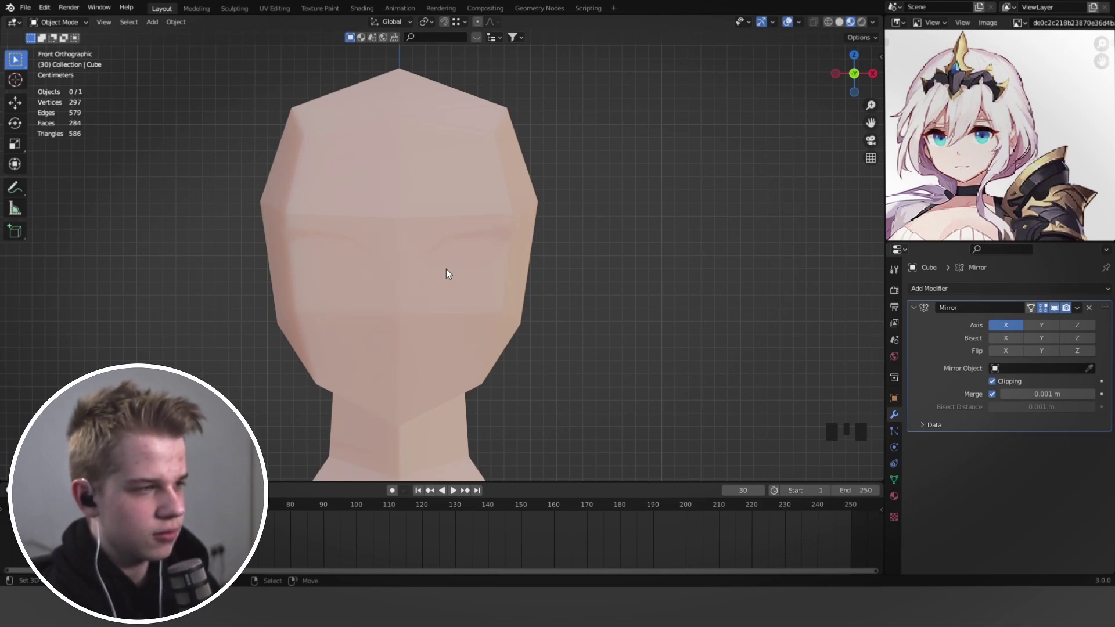
{"action": "middle_click_drag", "start_coordinate": [446, 273], "coordinate": [570, 251]}
Switch to the Shading workspace, enlarge its 3D viewport and display it in Material Preview.
{"action": "left_click", "coordinate": [361, 8]}
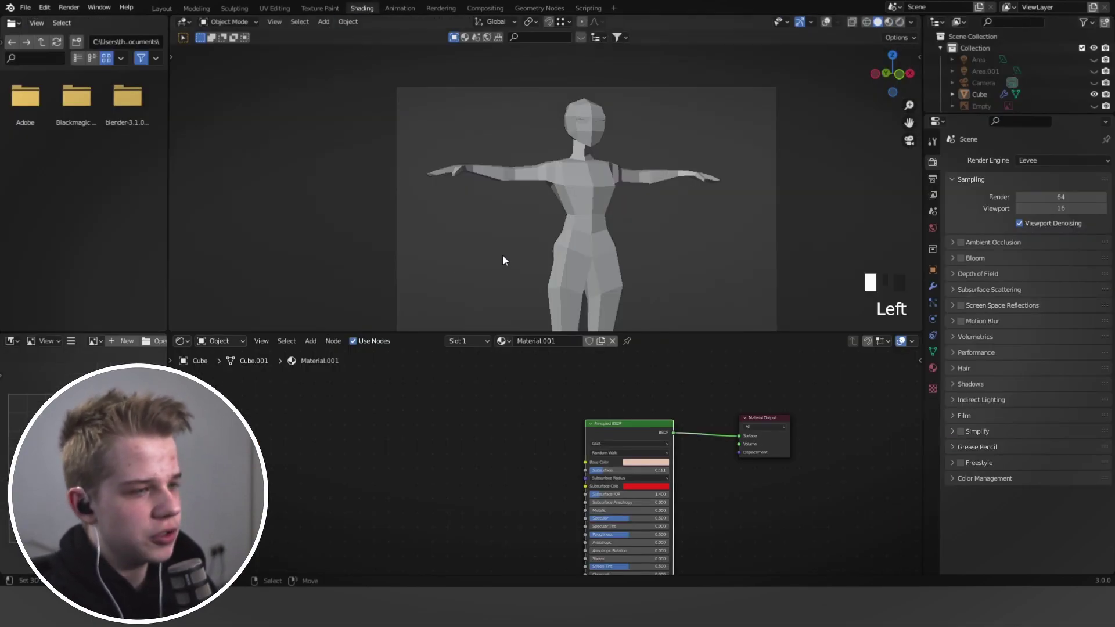
{"action": "scroll", "coordinate": [615, 199], "scroll_direction": "up", "scroll_amount": 2}
{"action": "double_click", "coordinate": [350, 12]}
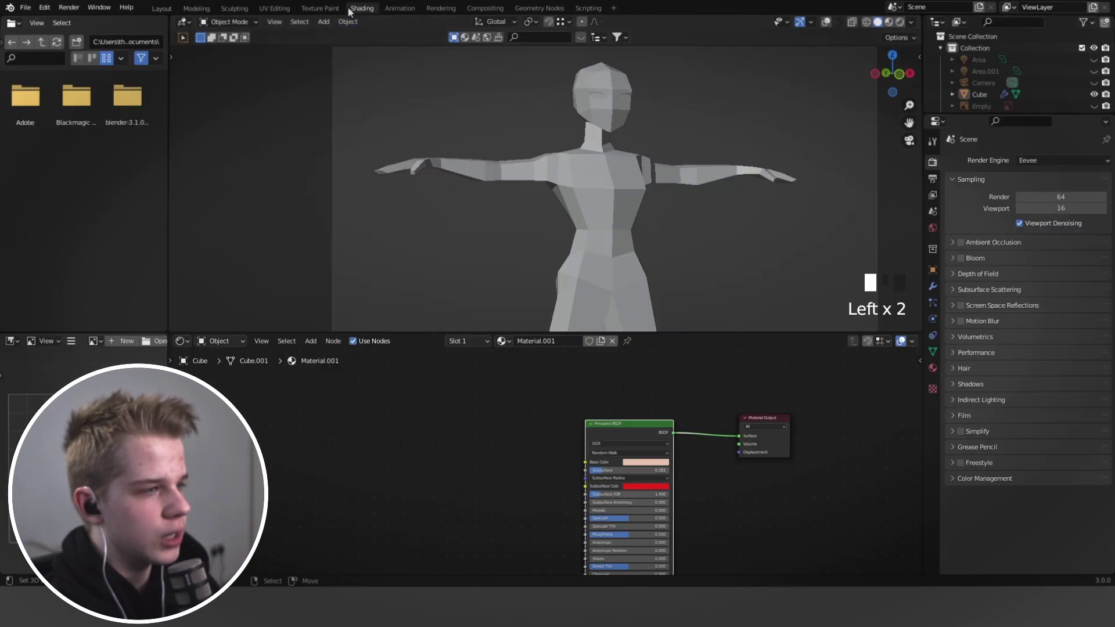
{"action": "left_click_drag", "start_coordinate": [546, 331], "coordinate": [542, 449]}
{"action": "key", "text": "z"}
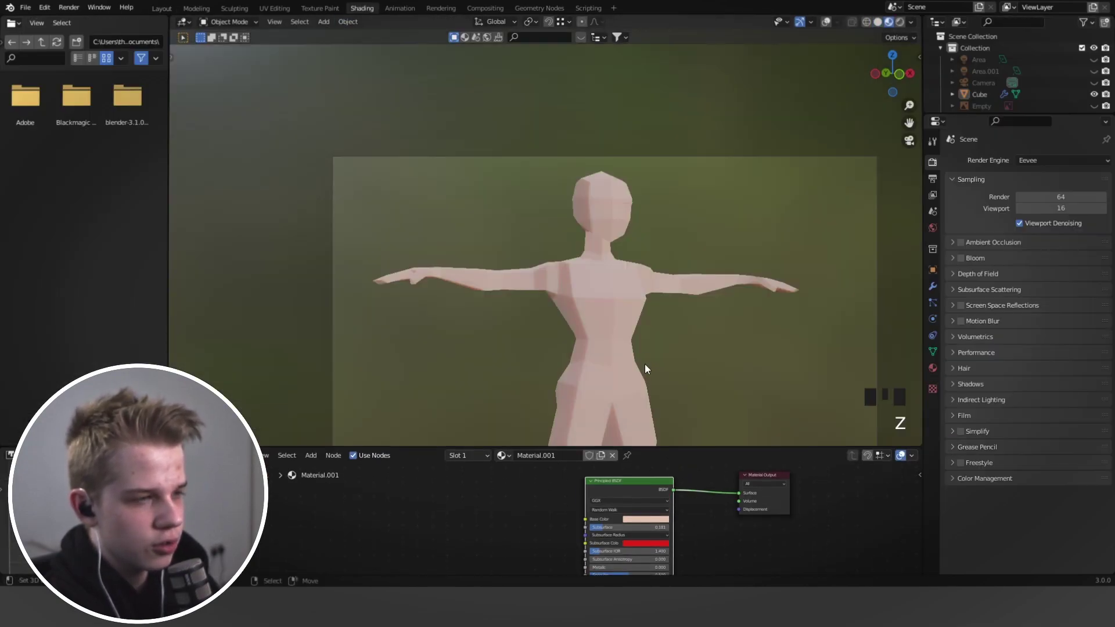
Select the character and enlarge the shader editor to expose the nodes of Material.001.
{"action": "scroll", "coordinate": [632, 330], "scroll_direction": "up", "scroll_amount": 4}
{"action": "scroll", "coordinate": [594, 241], "scroll_direction": "down", "scroll_amount": 4}
{"action": "scroll", "coordinate": [577, 244], "scroll_direction": "down", "scroll_amount": 3}
{"action": "scroll", "coordinate": [625, 244], "scroll_direction": "up", "scroll_amount": 7}
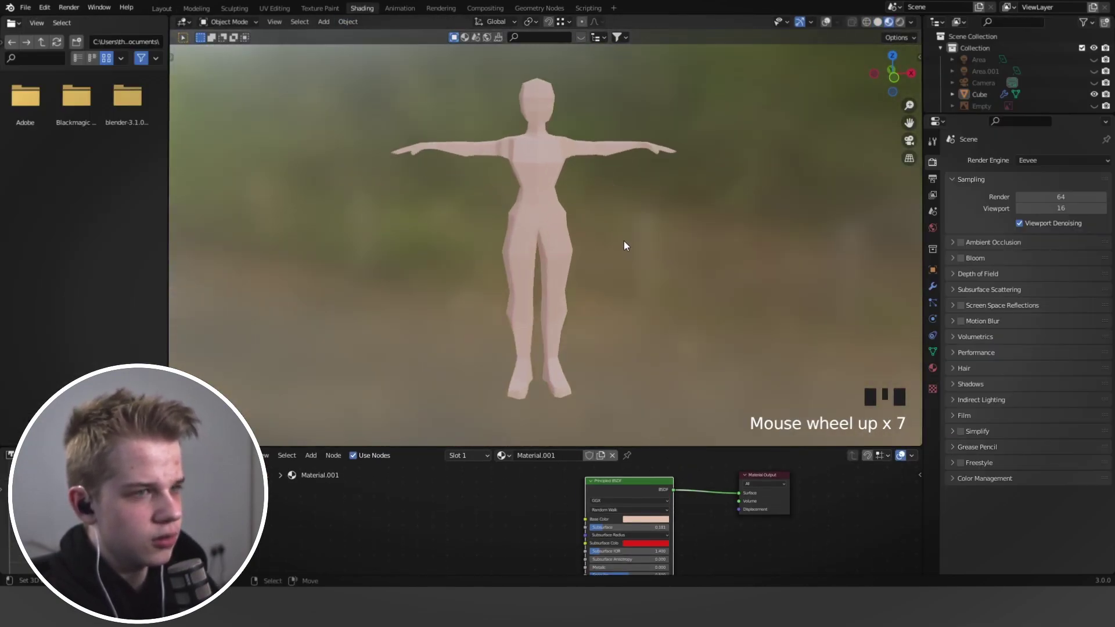
{"action": "middle_click_drag", "start_coordinate": [624, 244], "coordinate": [627, 262], "text": "shift"}
{"action": "scroll", "coordinate": [672, 180], "scroll_direction": "up", "scroll_amount": 4}
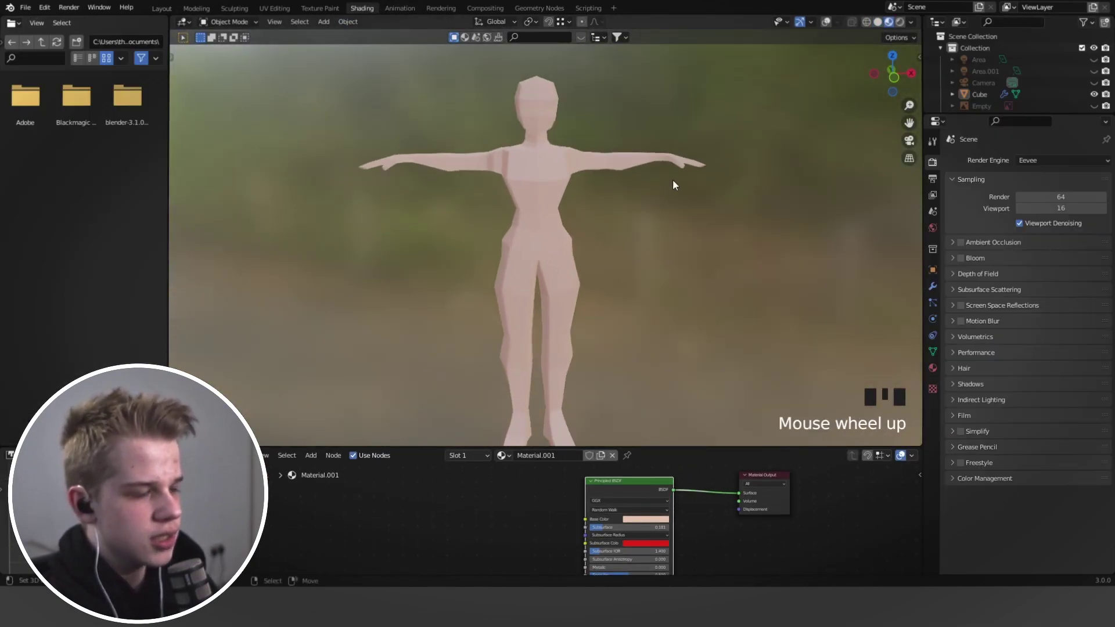
{"action": "right_click", "coordinate": [565, 208]}
{"action": "middle_click_drag", "start_coordinate": [607, 211], "coordinate": [583, 246], "text": "shift"}
{"action": "scroll", "coordinate": [609, 510], "scroll_direction": "down", "scroll_amount": 3}
{"action": "middle_click_drag", "start_coordinate": [604, 510], "coordinate": [511, 506]}
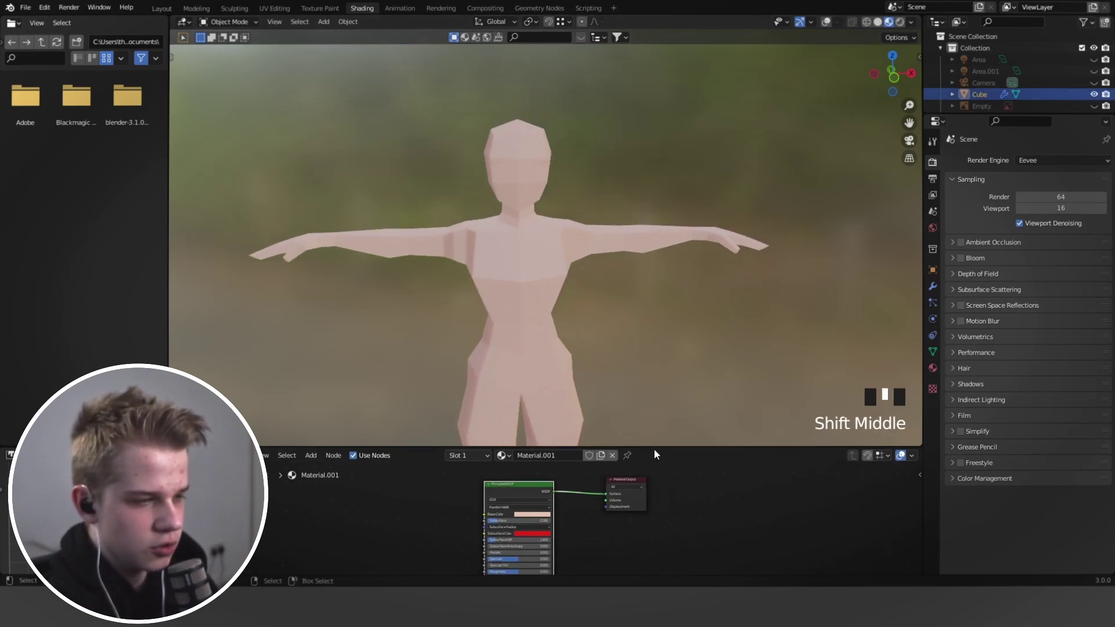
{"action": "left_click_drag", "start_coordinate": [654, 451], "coordinate": [645, 321]}
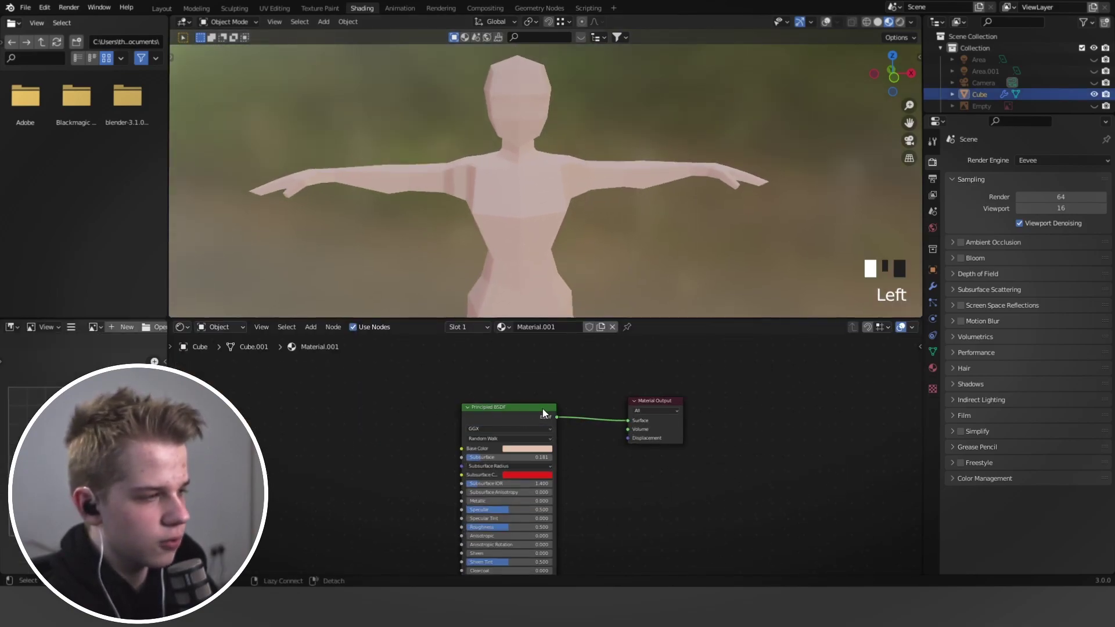
Move the Principled BSDF node away from the Material Output node to leave a wide gap between them.
{"action": "scroll", "coordinate": [541, 407], "scroll_direction": "up", "scroll_amount": 2}
{"action": "left_click_drag", "start_coordinate": [522, 401], "coordinate": [486, 393]}
{"action": "scroll", "coordinate": [540, 409], "scroll_direction": "down", "scroll_amount": 4}
{"action": "middle_click_drag", "start_coordinate": [557, 415], "coordinate": [597, 405]}
{"action": "left_click_drag", "start_coordinate": [510, 388], "coordinate": [396, 385]}
Insert a Shader to RGB node on the link between Principled BSDF and Material Output.
{"action": "key", "text": "shift+a"}
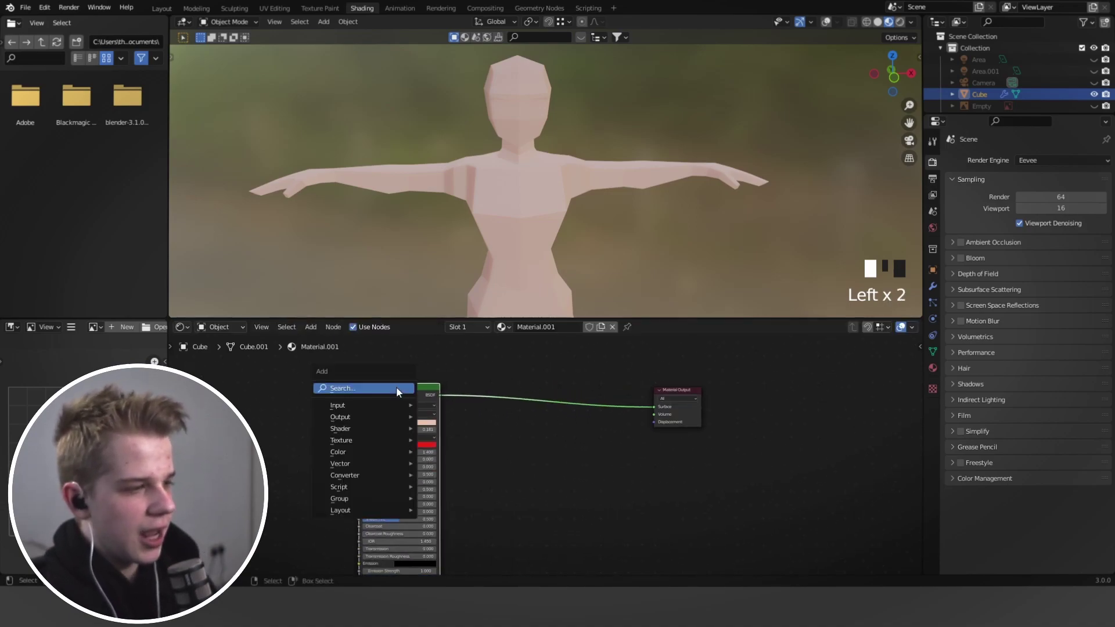
{"action": "left_click", "coordinate": [386, 388]}
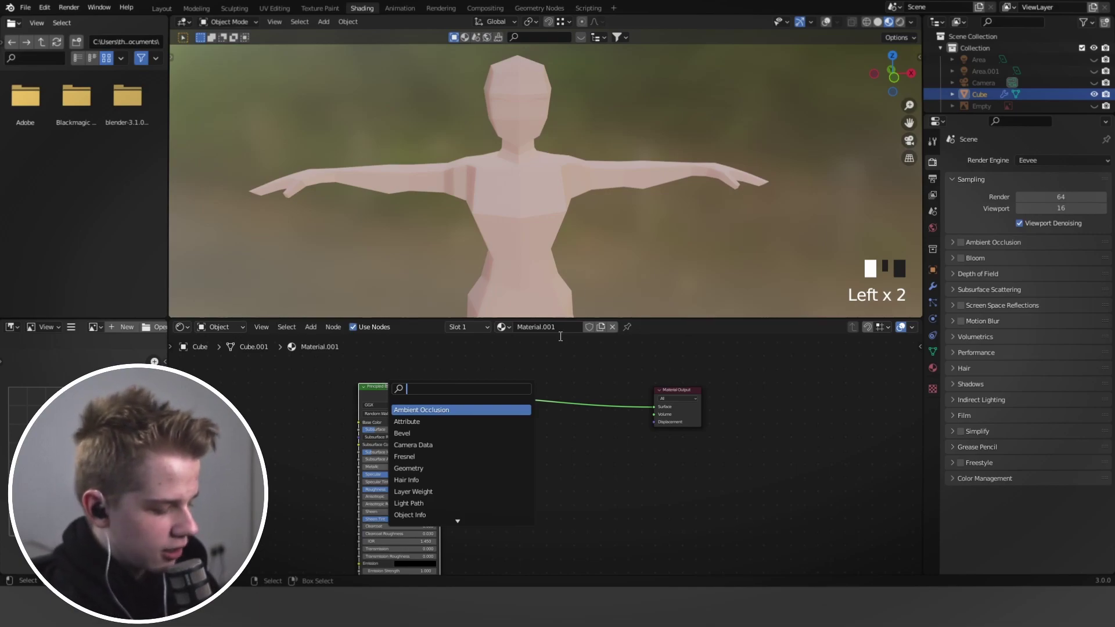
{"action": "type", "text": "shad"}
{"action": "key", "text": "Down"}
{"action": "key", "text": "Down"}
{"action": "key", "text": "Return"}
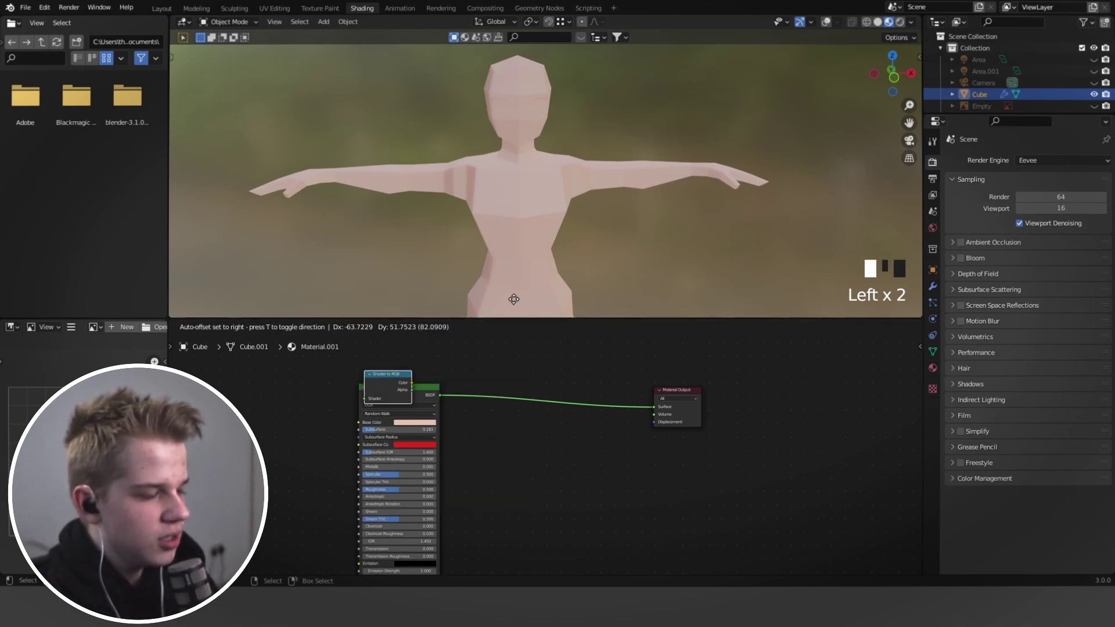
{"action": "left_click", "coordinate": [610, 310]}
Insert a ColorRamp node between the Shader to RGB color output and the Material Output.
{"action": "middle_click_drag", "start_coordinate": [542, 396], "coordinate": [476, 436]}
{"action": "scroll", "coordinate": [476, 436], "scroll_direction": "up", "scroll_amount": 2}
{"action": "key", "text": "shift+a"}
{"action": "left_click", "coordinate": [475, 439]}
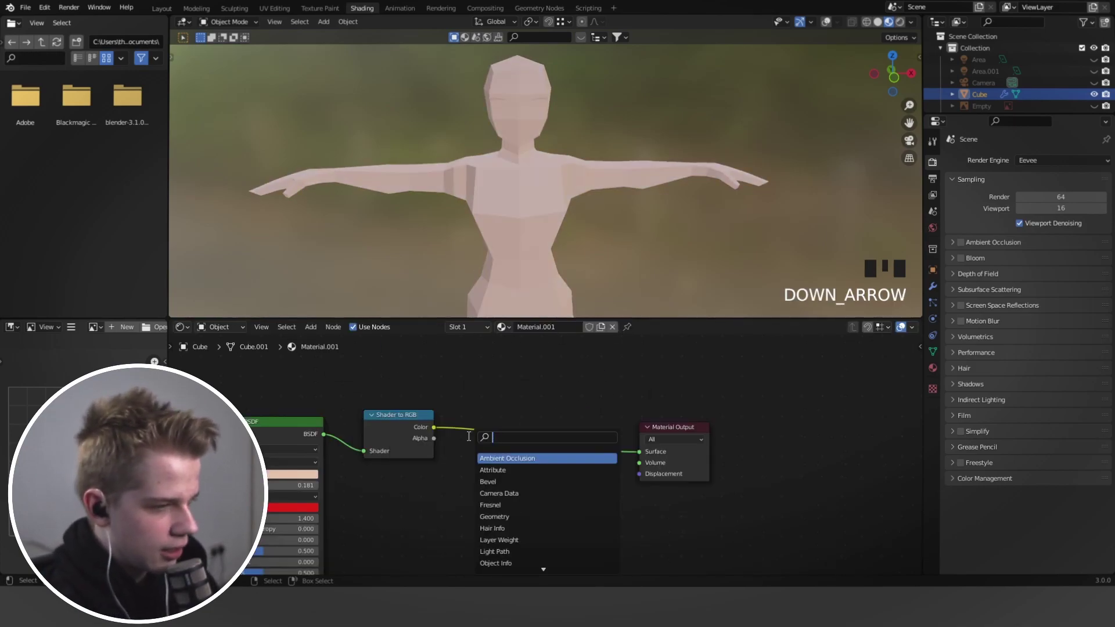
{"action": "type", "text": "col"}
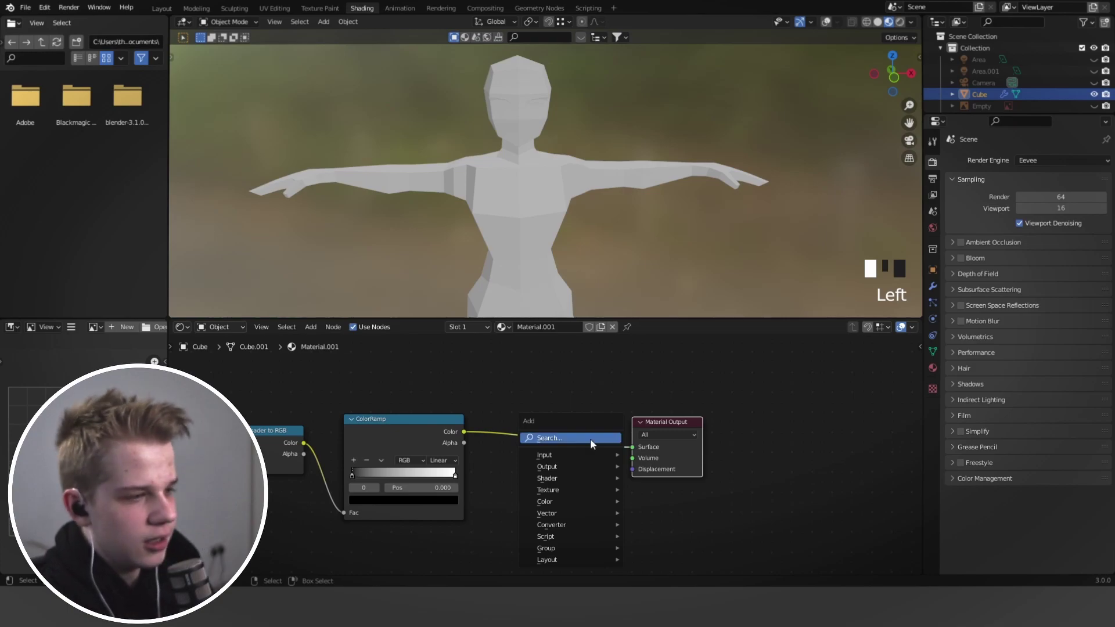
Insert an Emission node between the ColorRamp and the Material Output surface input.
{"action": "left_click", "coordinate": [589, 440]}
{"action": "type", "text": "em"}
{"action": "key", "text": "Return"}
Space out the Principled BSDF, Shader to RGB, ColorRamp and Emission nodes into a tidy row.
{"action": "left_click_drag", "start_coordinate": [432, 424], "coordinate": [414, 422]}
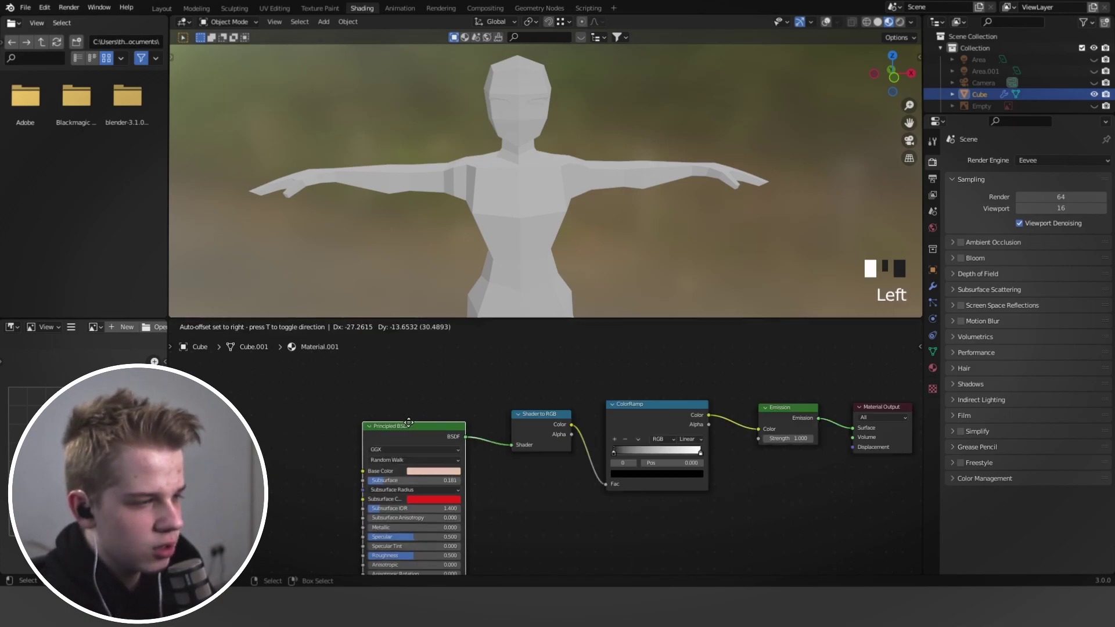
{"action": "left_click", "coordinate": [547, 418]}
{"action": "left_click", "coordinate": [681, 423]}
{"action": "middle_click_drag", "start_coordinate": [801, 423], "coordinate": [720, 426]}
{"action": "left_click", "coordinate": [710, 411]}
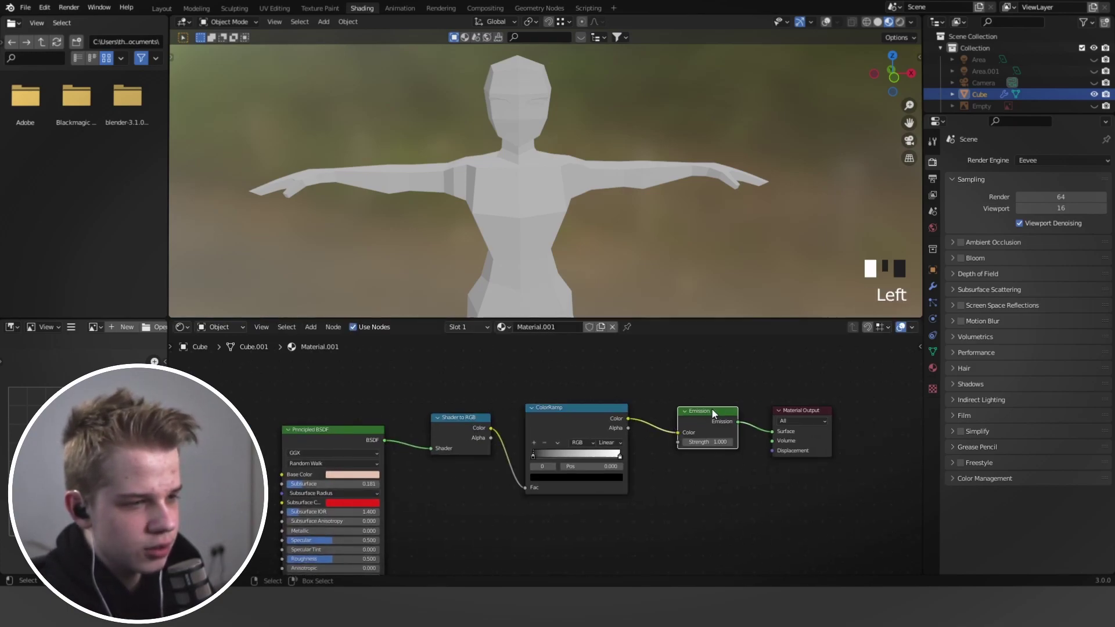
Set the ColorRamp interpolation to Constant and move its white stop to position 0.505.
{"action": "scroll", "coordinate": [618, 464], "scroll_direction": "up", "scroll_amount": 3}
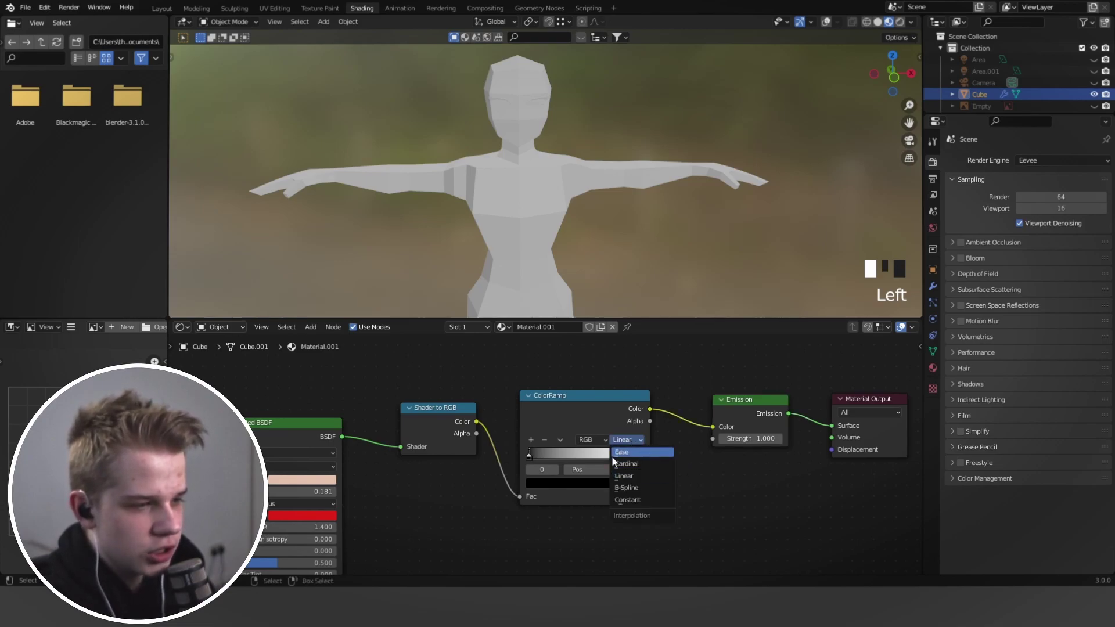
{"action": "left_click", "coordinate": [627, 500]}
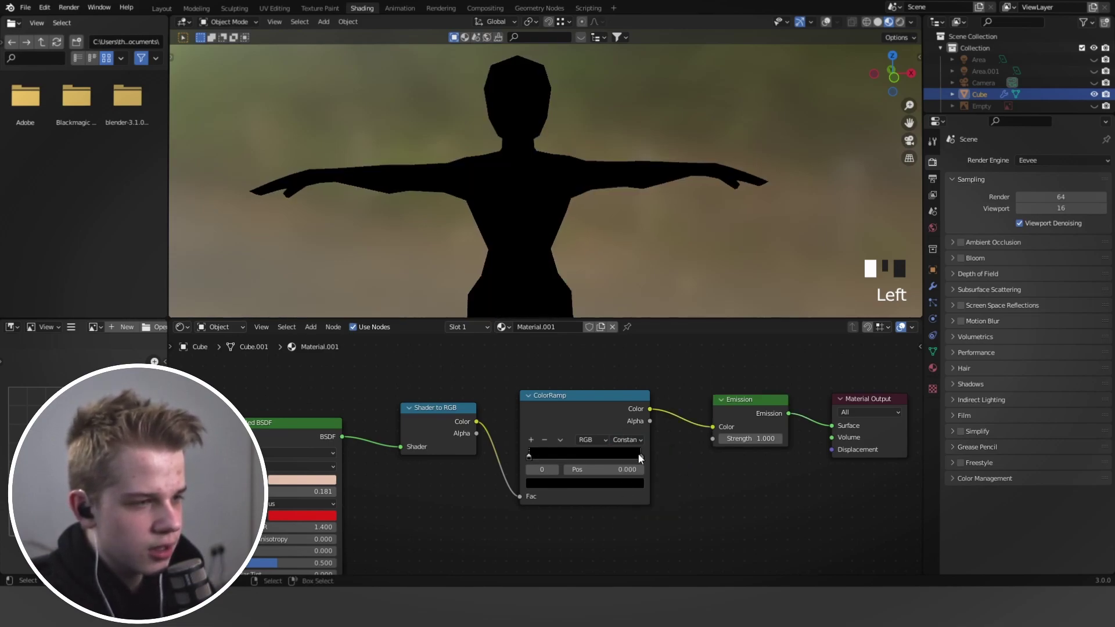
{"action": "left_click_drag", "start_coordinate": [639, 454], "coordinate": [578, 454]}
Shade the character smooth, deselect it and inspect the hard light-dark split from several angles.
{"action": "right_click", "coordinate": [473, 189]}
{"action": "scroll", "coordinate": [594, 252], "scroll_direction": "down", "scroll_amount": 4}
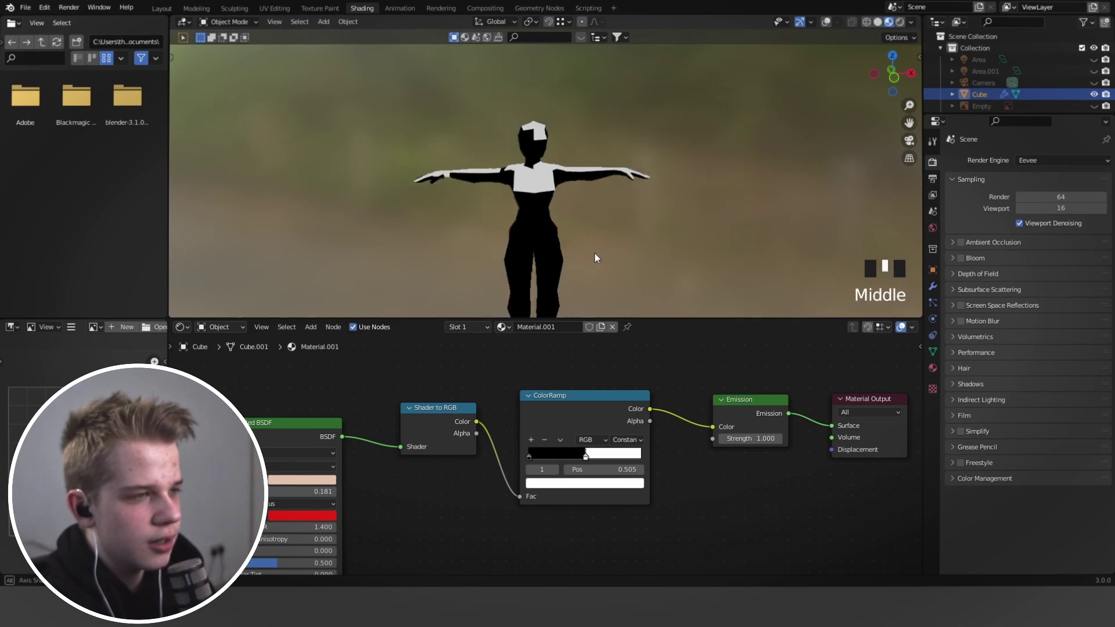
{"action": "middle_click_drag", "start_coordinate": [594, 252], "coordinate": [627, 226]}
{"action": "scroll", "coordinate": [588, 226], "scroll_direction": "up", "scroll_amount": 4}
{"action": "key", "text": "w"}
{"action": "left_click", "coordinate": [586, 225]}
{"action": "key", "text": "alt+a"}
{"action": "scroll", "coordinate": [627, 261], "scroll_direction": "down", "scroll_amount": 5}
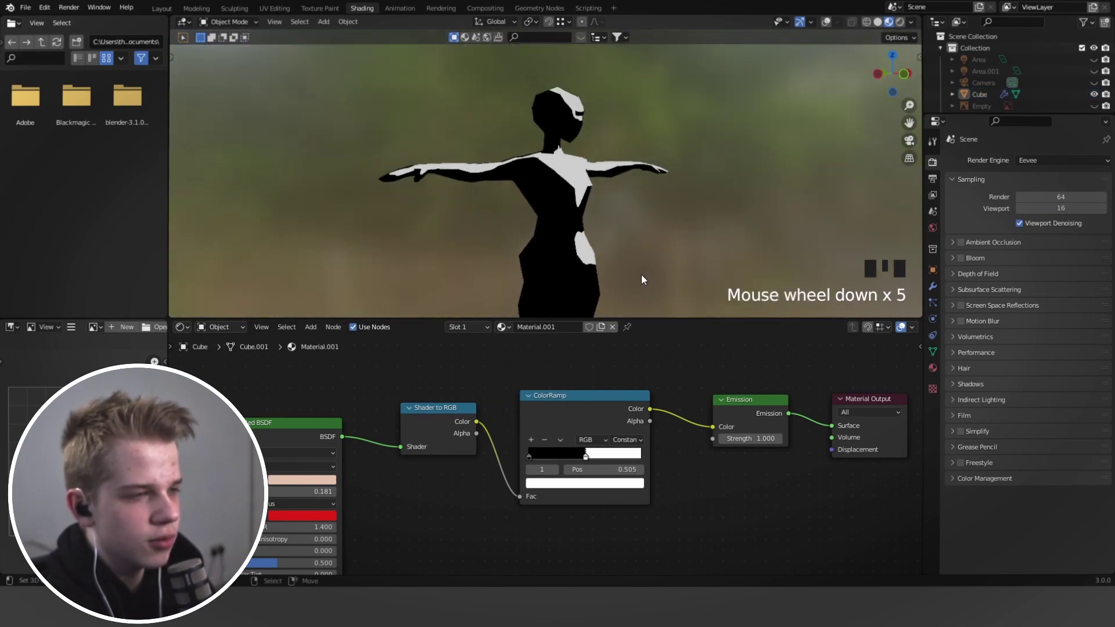
{"action": "middle_click_drag", "start_coordinate": [641, 274], "coordinate": [687, 331]}
{"action": "scroll", "coordinate": [674, 293], "scroll_direction": "down", "scroll_amount": 3}
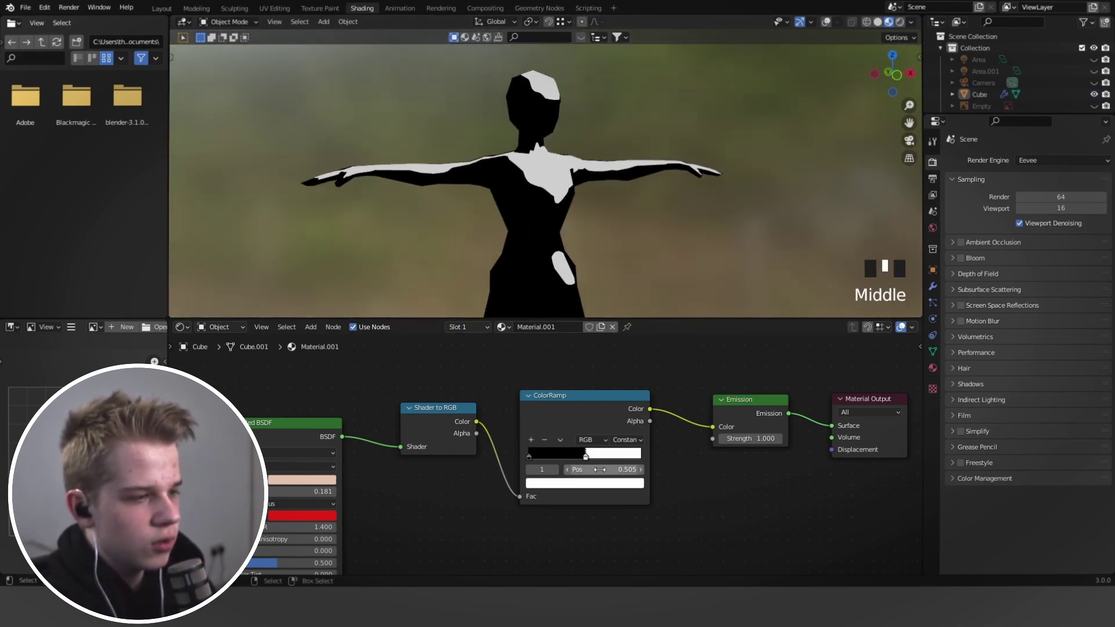
Switch the ColorRamp interpolation to Linear.
{"action": "scroll", "coordinate": [590, 453], "scroll_direction": "up", "scroll_amount": 2}
{"action": "left_click", "coordinate": [673, 436]}
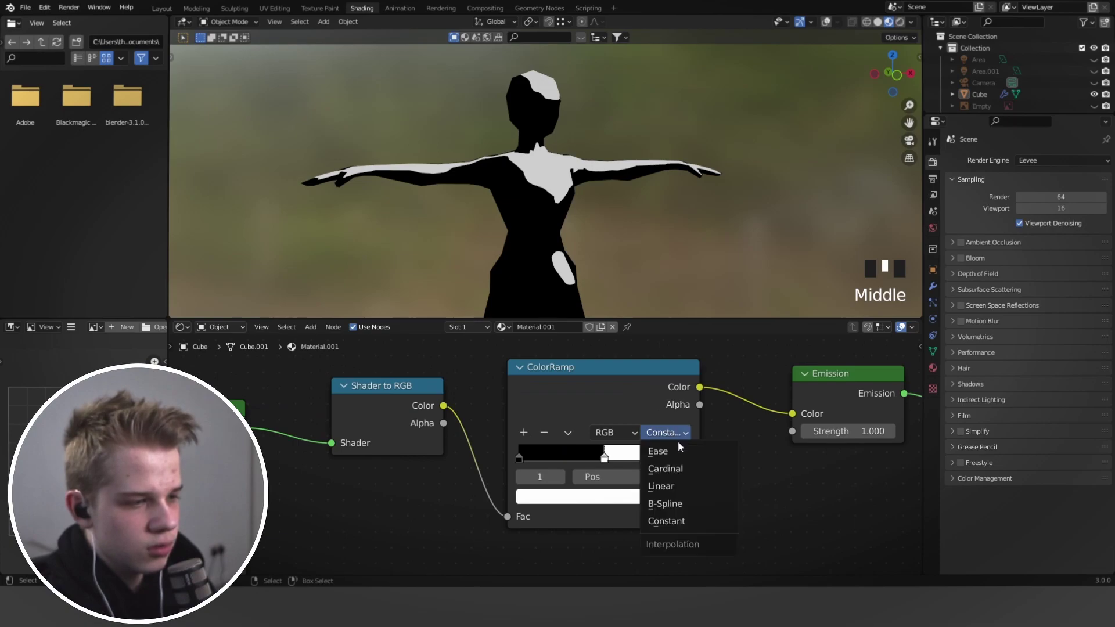
{"action": "left_click", "coordinate": [684, 485]}
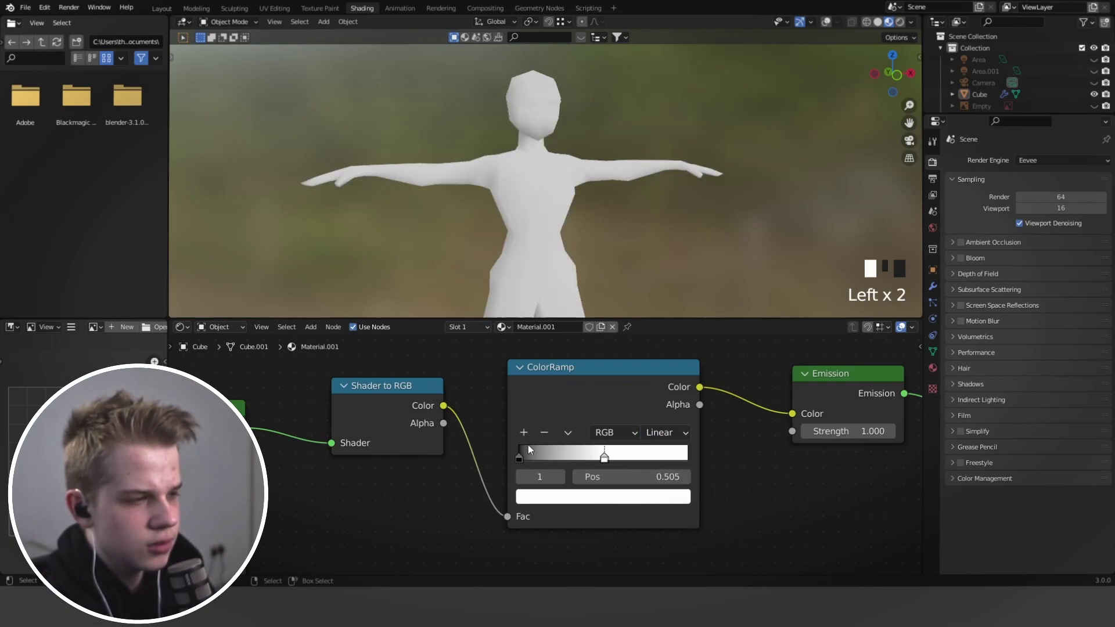
Select the character and shade it flat.
{"action": "left_click", "coordinate": [526, 209]}
{"action": "key", "text": "w"}
{"action": "left_click", "coordinate": [519, 222]}
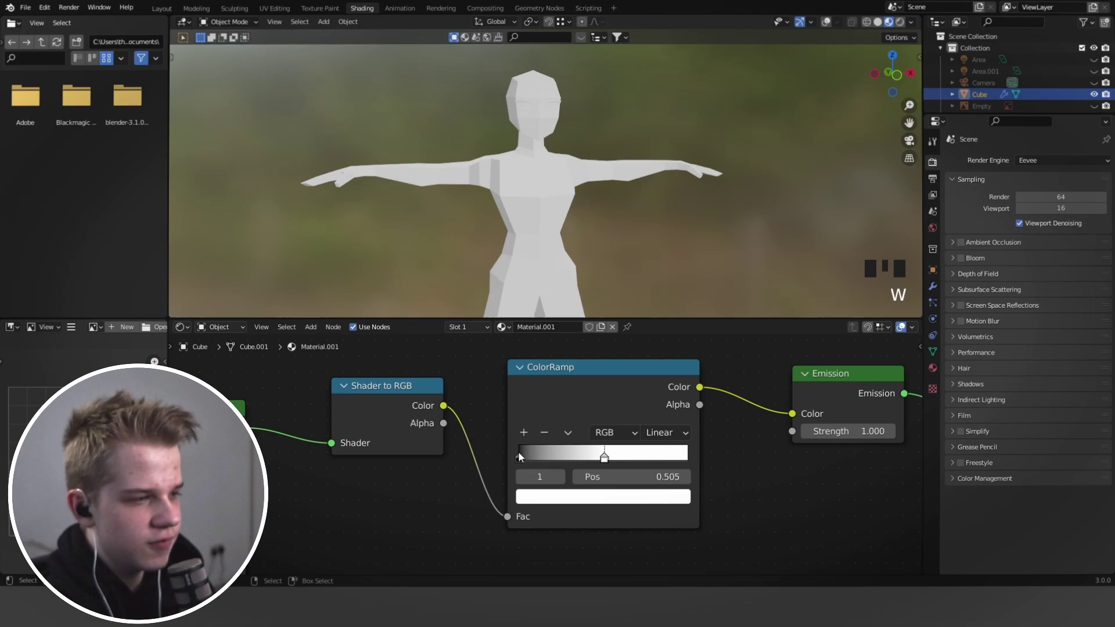
Move the ColorRamp's black stop to position 0.314 and inspect the sharpened shadows on the character.
{"action": "left_click_drag", "start_coordinate": [517, 457], "coordinate": [572, 454]}
{"action": "mouse_move", "coordinate": [586, 232]}
{"action": "middle_mouse_down"}
{"action": "mouse_move", "coordinate": [537, 230]}
{"action": "mouse_move", "coordinate": [657, 249]}
{"action": "mouse_move", "coordinate": [636, 254]}
{"action": "mouse_move", "coordinate": [626, 185]}
{"action": "mouse_move", "coordinate": [609, 208]}
{"action": "mouse_move", "coordinate": [558, 207]}
{"action": "mouse_move", "coordinate": [685, 228]}
{"action": "mouse_move", "coordinate": [606, 232]}
{"action": "middle_mouse_up"}
{"action": "scroll", "coordinate": [627, 241], "scroll_direction": "up", "scroll_amount": 2}
{"action": "scroll", "coordinate": [635, 242], "scroll_direction": "down", "scroll_amount": 2}
{"action": "scroll", "coordinate": [637, 254], "scroll_direction": "up", "scroll_amount": 2}
{"action": "scroll", "coordinate": [607, 193], "scroll_direction": "down", "scroll_amount": 4}
{"action": "scroll", "coordinate": [602, 196], "scroll_direction": "up", "scroll_amount": 3}
{"action": "scroll", "coordinate": [562, 202], "scroll_direction": "down", "scroll_amount": 2}
{"action": "scroll", "coordinate": [685, 229], "scroll_direction": "up", "scroll_amount": 3}
{"action": "scroll", "coordinate": [565, 407], "scroll_direction": "up", "scroll_amount": 3}
{"action": "middle_click_drag", "start_coordinate": [565, 406], "coordinate": [570, 395]}
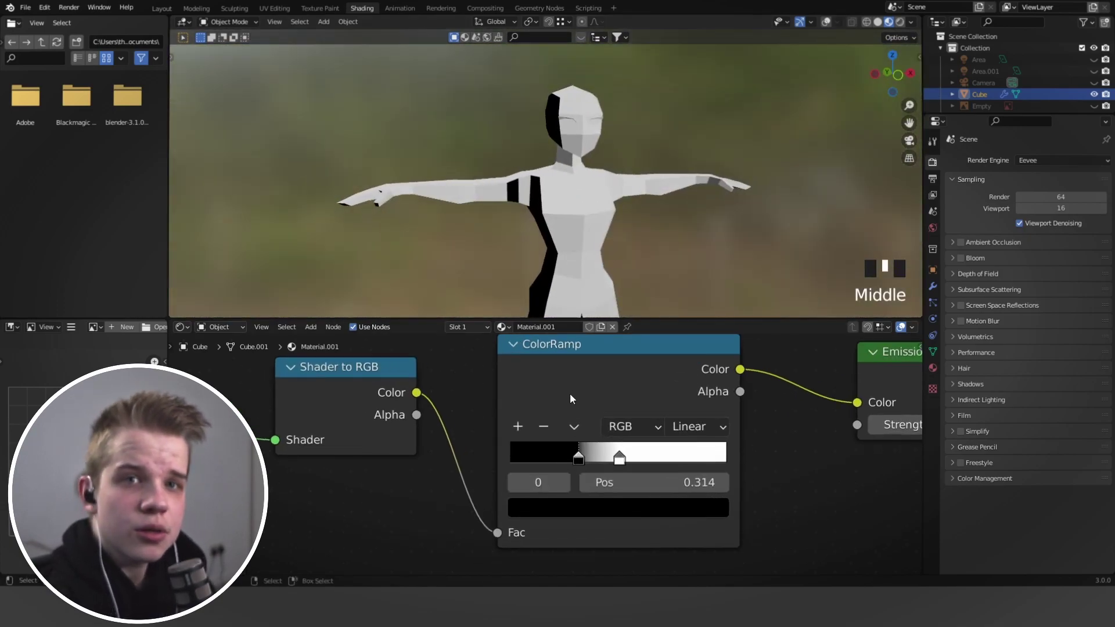
Try smooth shading on the character with the narrowed Linear ramp.
{"action": "key", "text": "w"}
{"action": "left_click", "coordinate": [598, 226]}
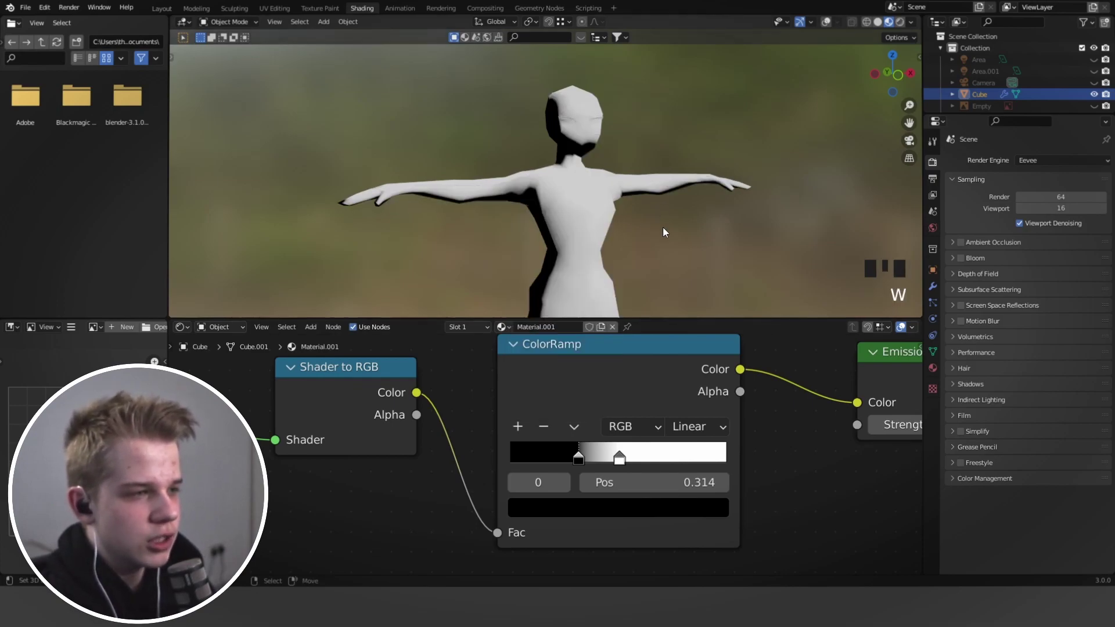
{"action": "key", "text": "w"}
{"action": "left_click", "coordinate": [604, 225]}
Try Cardinal interpolation on the ColorRamp and settle on Constant.
{"action": "left_click", "coordinate": [708, 428]}
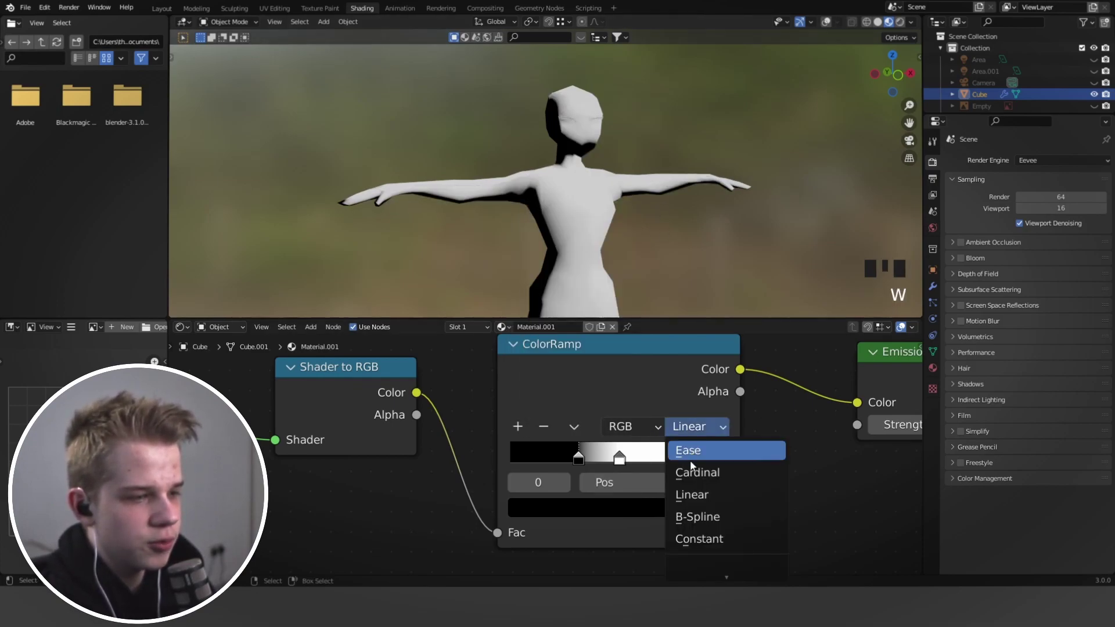
{"action": "left_click", "coordinate": [700, 472]}
{"action": "left_click", "coordinate": [693, 428]}
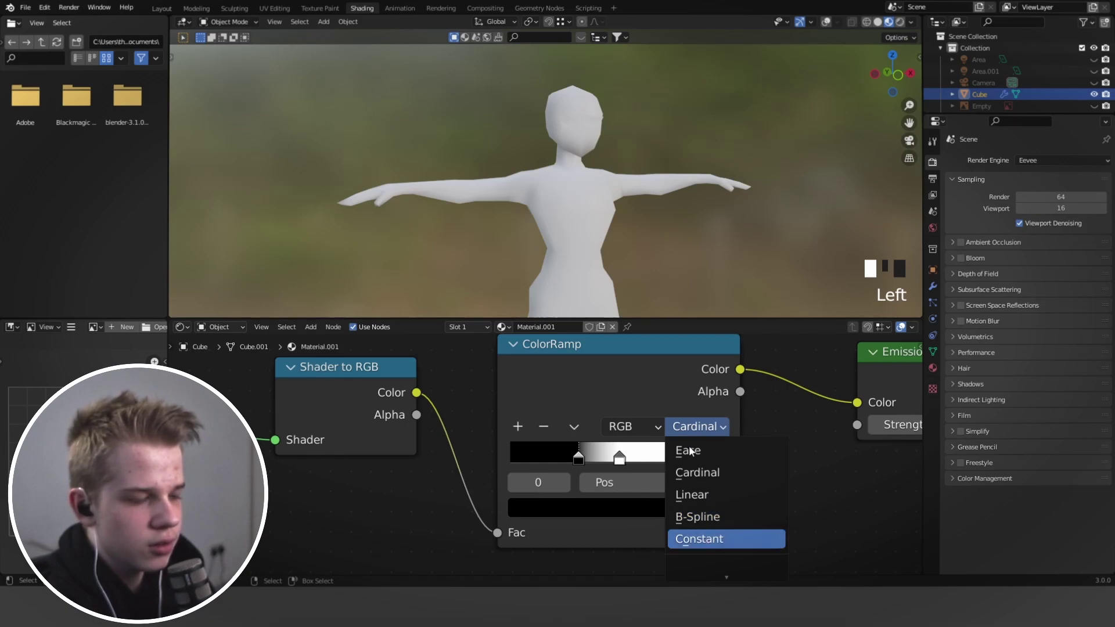
{"action": "left_click", "coordinate": [699, 539]}
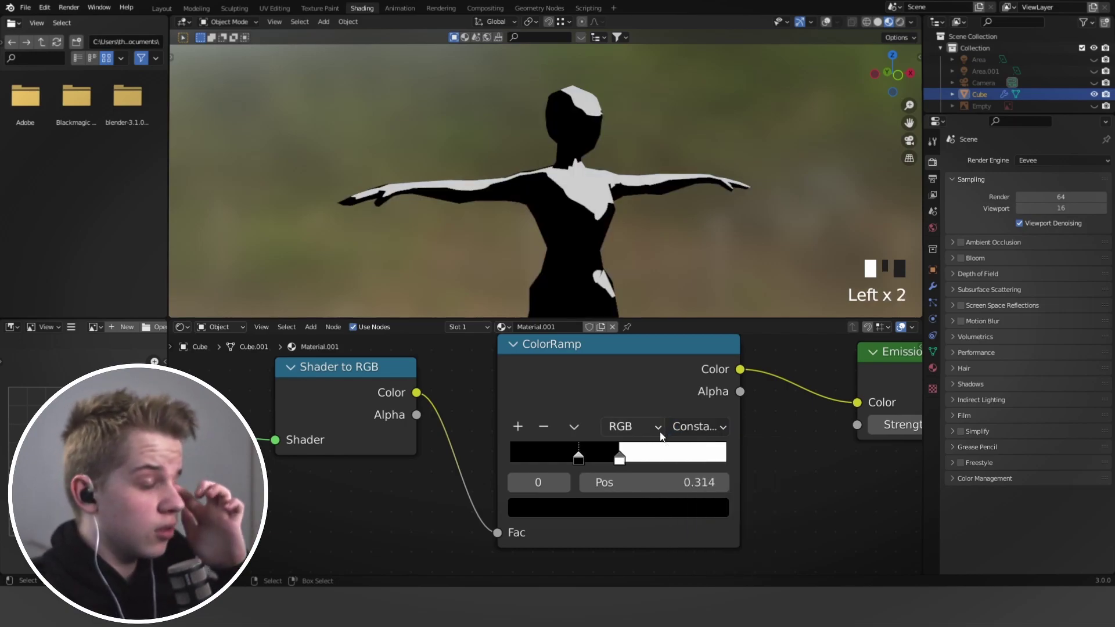
{"action": "left_click", "coordinate": [711, 432]}
Return the character to flat shading under the Constant ramp.
{"action": "right_click", "coordinate": [593, 231]}
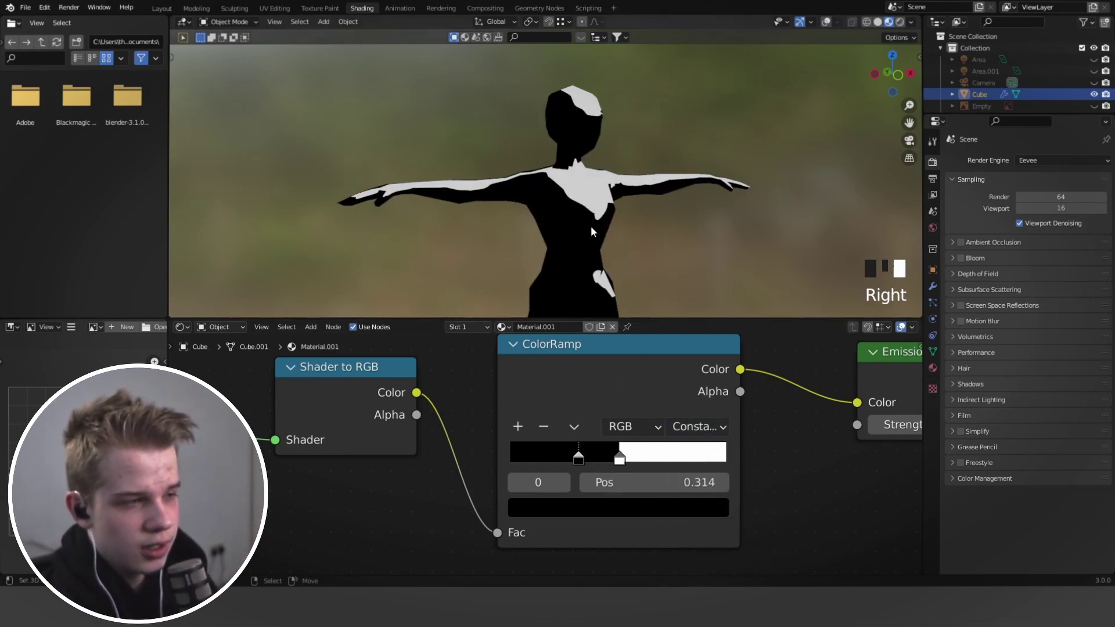
{"action": "key", "text": "w"}
{"action": "left_click", "coordinate": [560, 240]}
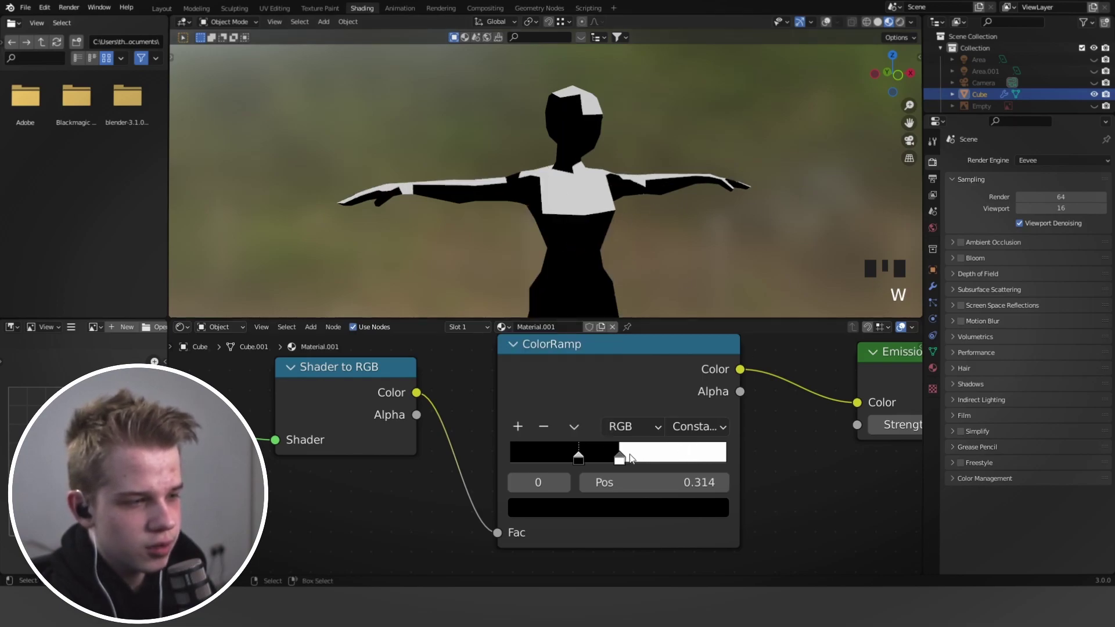
Move the ColorRamp's black stop to position 0.000 and its white stop to 0.359.
{"action": "left_click_drag", "start_coordinate": [631, 458], "coordinate": [263, 452]}
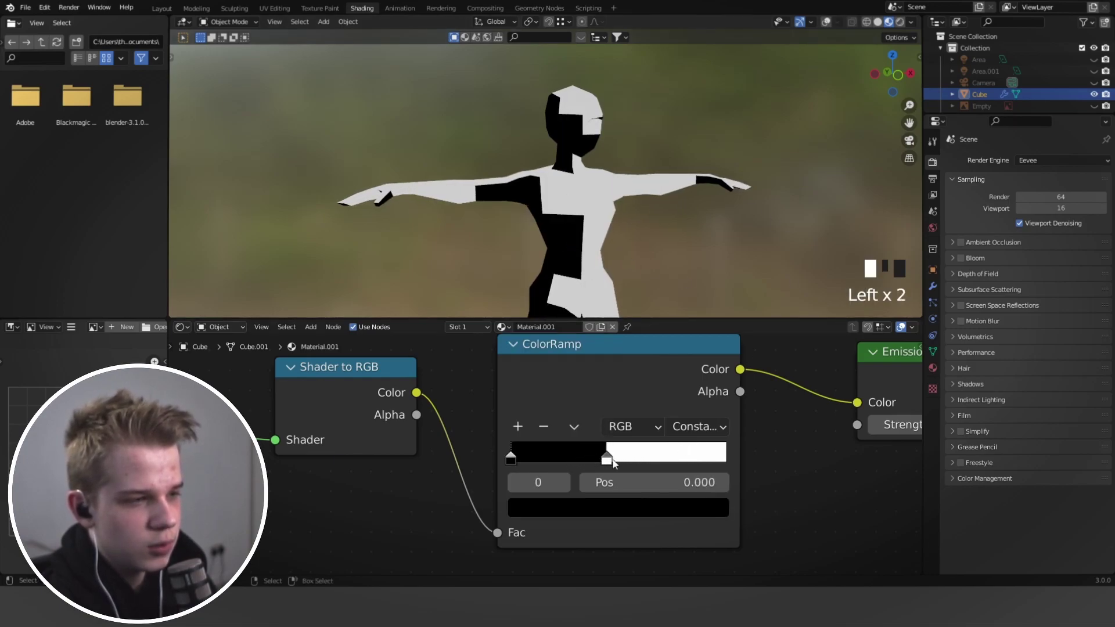
{"action": "left_click_drag", "start_coordinate": [614, 463], "coordinate": [592, 463]}
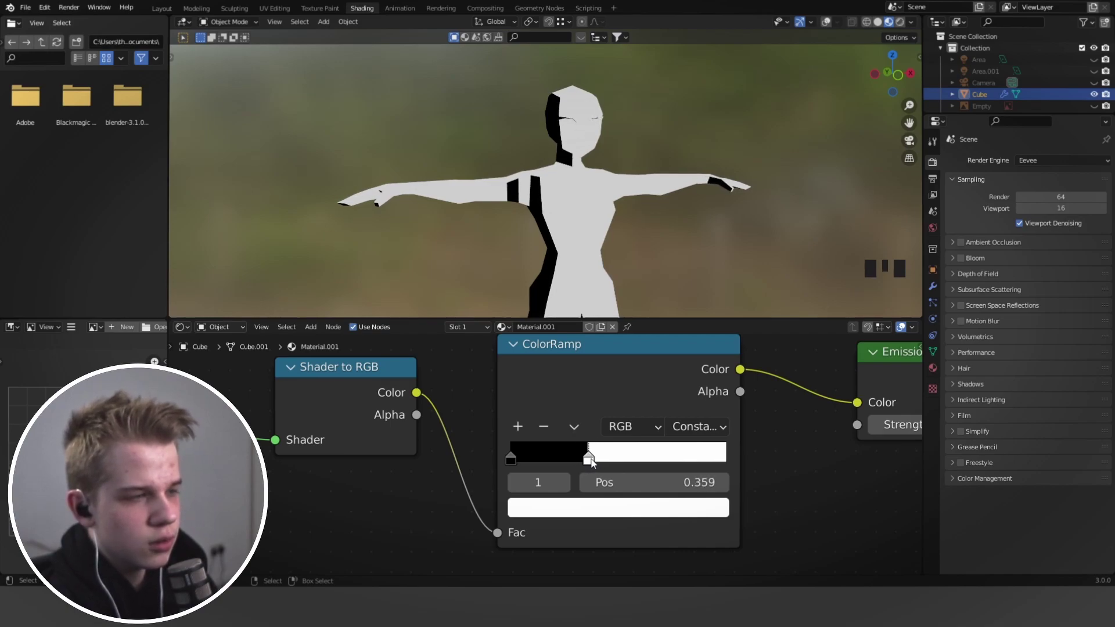
Recolor the ColorRamp's black stop to a dark brown with hue 0.025, saturation 0.397 and value 0.109.
{"action": "left_click", "coordinate": [511, 458]}
{"action": "left_click", "coordinate": [559, 506]}
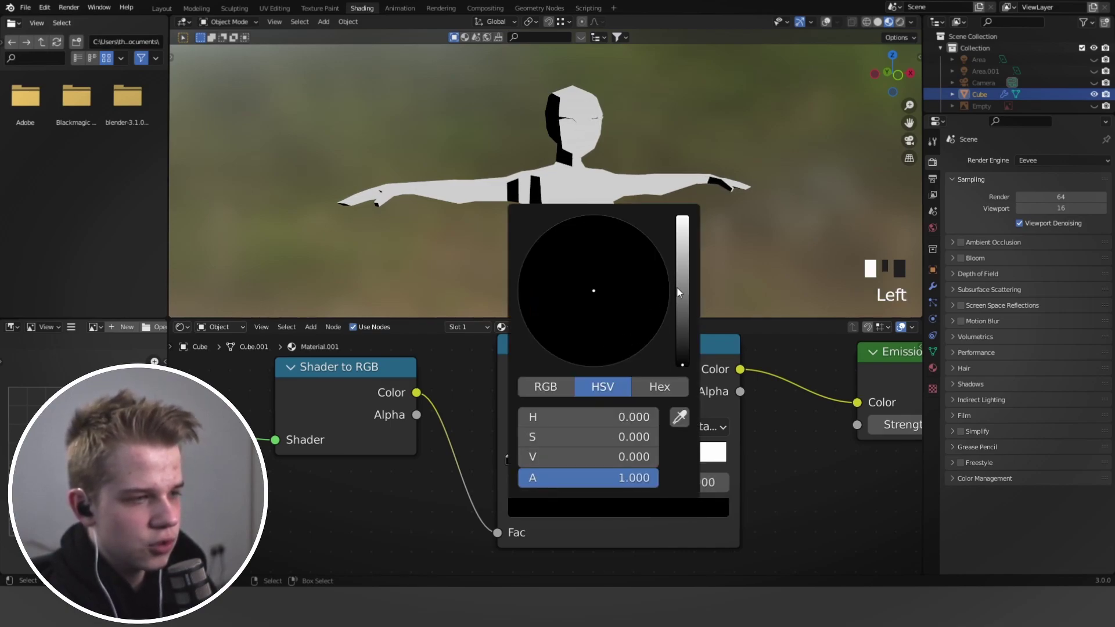
{"action": "left_click_drag", "start_coordinate": [676, 286], "coordinate": [682, 312]}
{"action": "left_click_drag", "start_coordinate": [581, 302], "coordinate": [585, 314]}
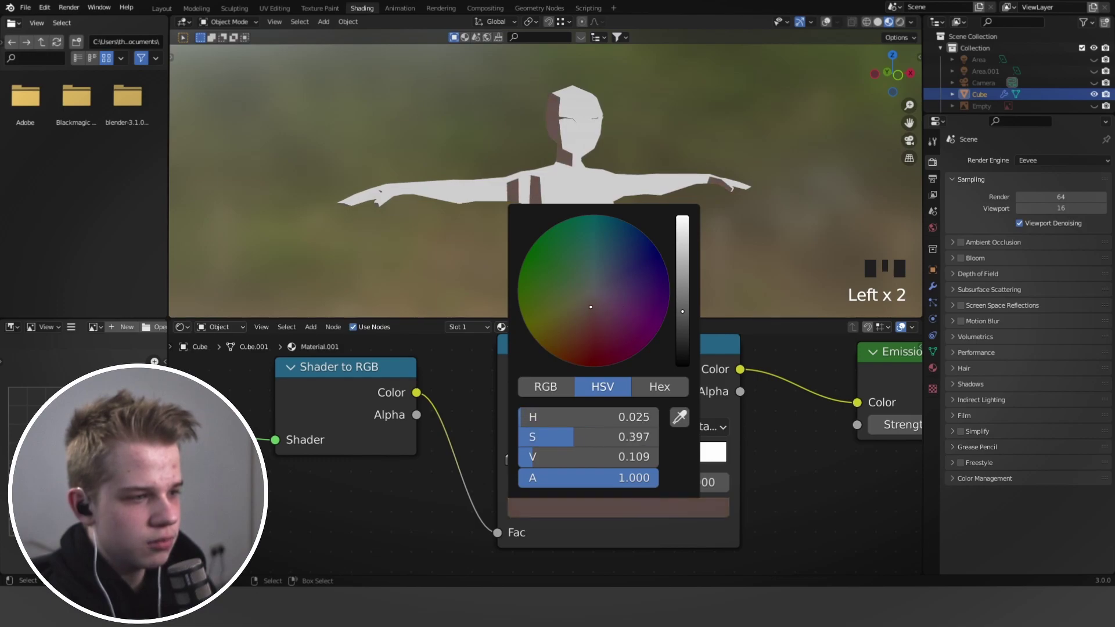
{"action": "middle_click_drag", "start_coordinate": [739, 253], "coordinate": [625, 460]}
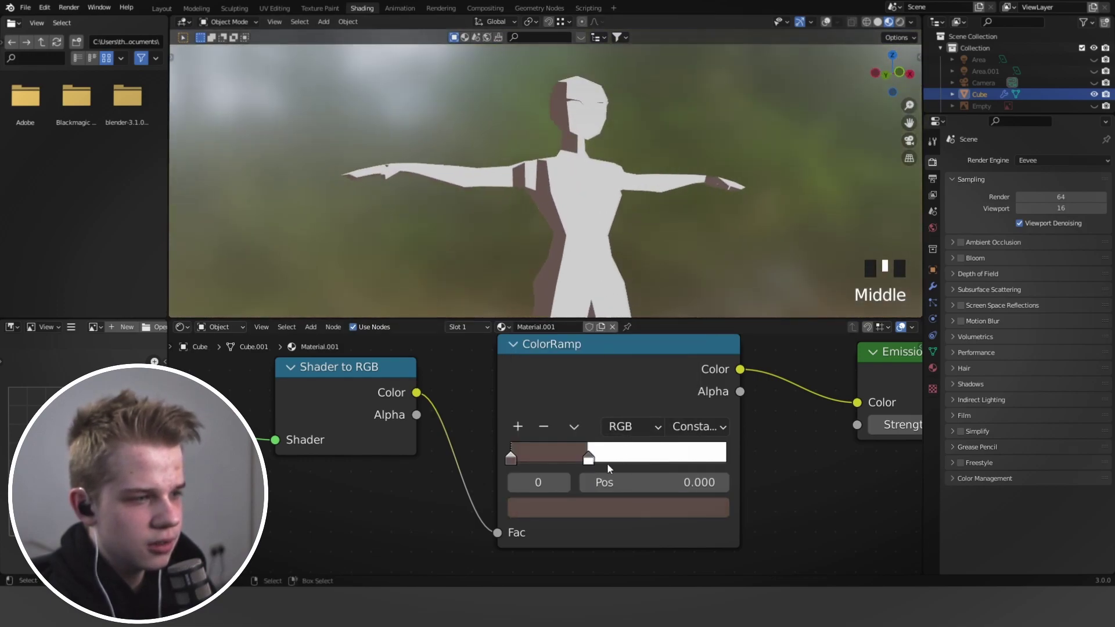
Recolor the ColorRamp's white stop at 0.359 to a light peach skin tone.
{"action": "left_click", "coordinate": [607, 462]}
{"action": "left_click", "coordinate": [600, 508]}
{"action": "left_click_drag", "start_coordinate": [591, 293], "coordinate": [587, 308]}
{"action": "middle_click_drag", "start_coordinate": [557, 192], "coordinate": [532, 228]}
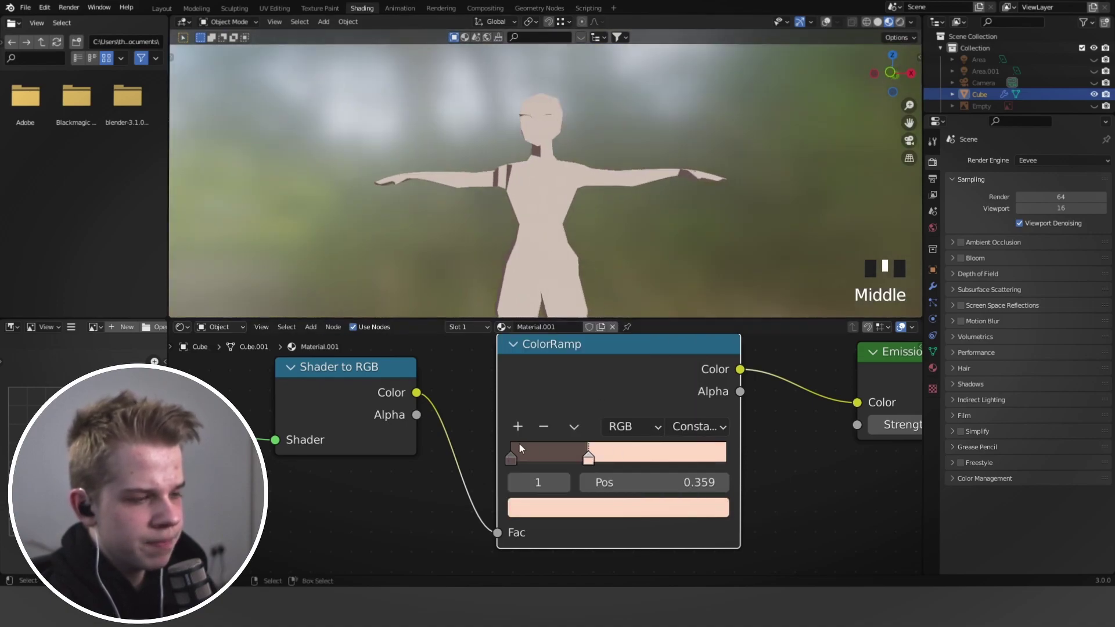
Add a third ColorRamp stop at position 0.566 and color it white as a highlight.
{"action": "left_click", "coordinate": [518, 427]}
{"action": "left_click_drag", "start_coordinate": [549, 458], "coordinate": [636, 452]}
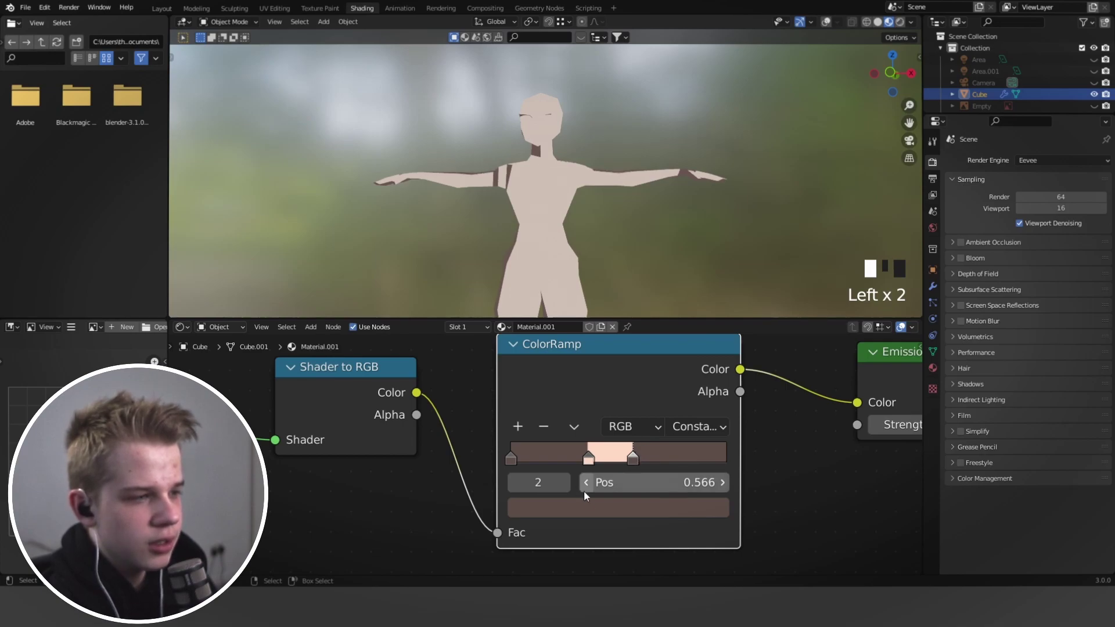
{"action": "left_click", "coordinate": [586, 507]}
{"action": "left_click", "coordinate": [682, 218]}
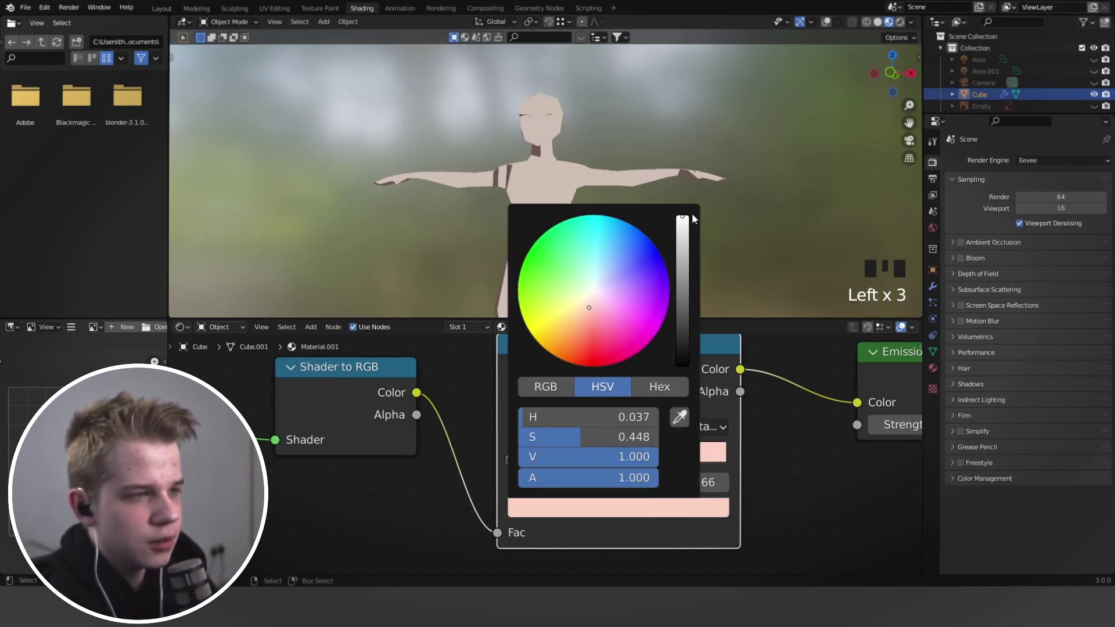
{"action": "left_click", "coordinate": [553, 381]}
{"action": "left_click_drag", "start_coordinate": [575, 437], "coordinate": [648, 460]}
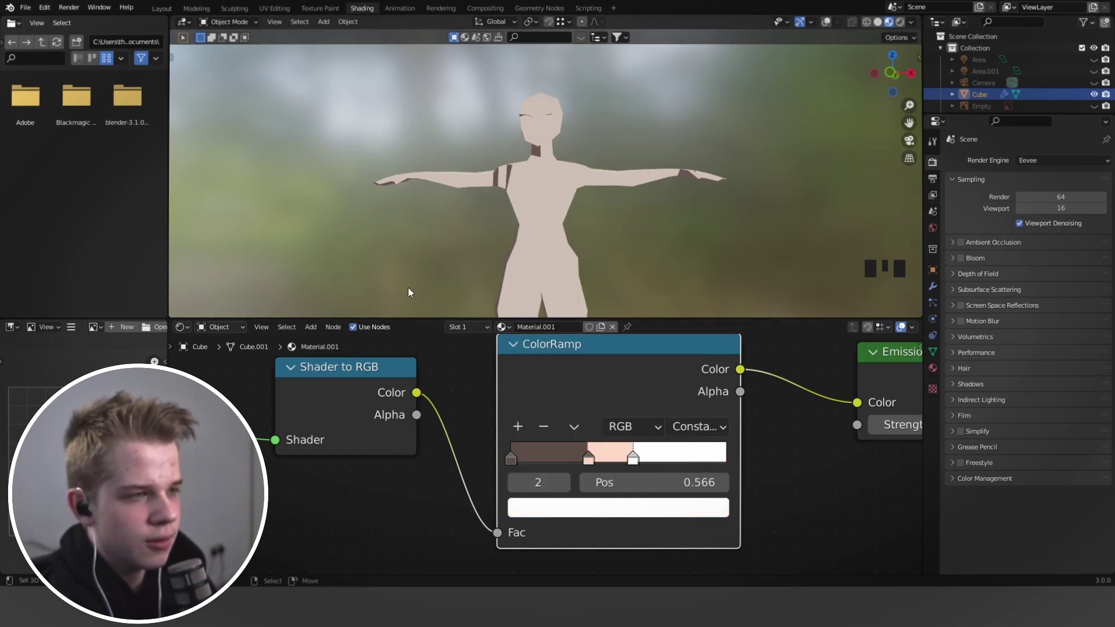
Inspect the three-tone shading from several angles, ending with a front close-up of the face and lashes.
{"action": "middle_click_drag", "start_coordinate": [409, 292], "coordinate": [460, 278]}
{"action": "scroll", "coordinate": [685, 281], "scroll_direction": "up", "scroll_amount": 2}
{"action": "middle_click_drag", "start_coordinate": [685, 281], "coordinate": [615, 203]}
{"action": "scroll", "coordinate": [681, 285], "scroll_direction": "down", "scroll_amount": 5}
{"action": "scroll", "coordinate": [667, 244], "scroll_direction": "up", "scroll_amount": 5}
{"action": "key", "text": "KP_1"}
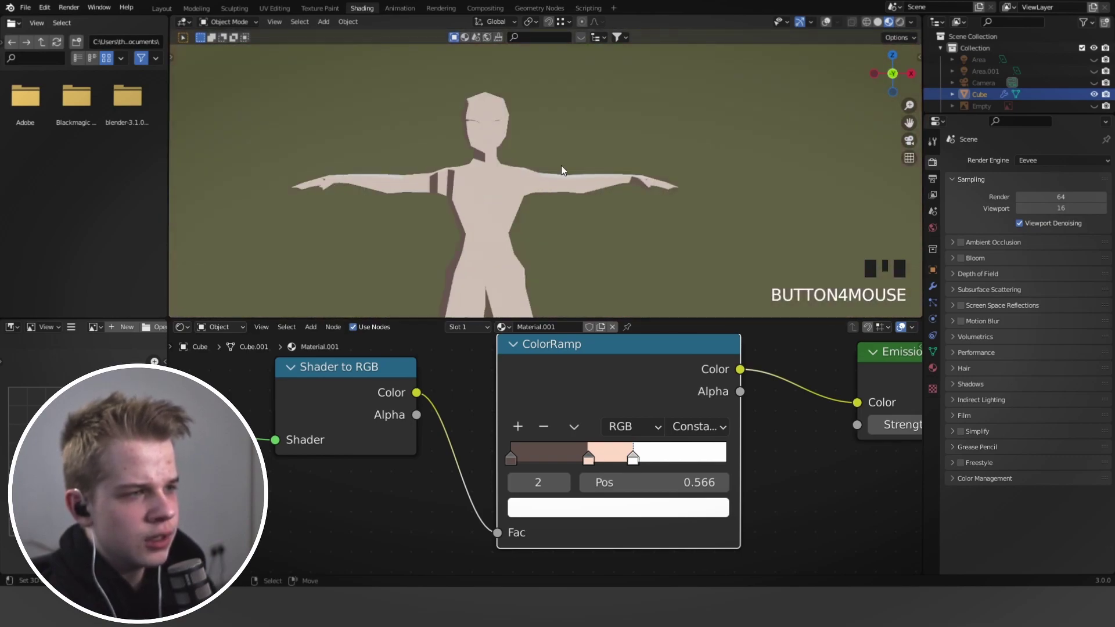
{"action": "middle_click_drag", "start_coordinate": [561, 170], "coordinate": [660, 162], "text": "shift"}
{"action": "scroll", "coordinate": [660, 162], "scroll_direction": "up", "scroll_amount": 3}
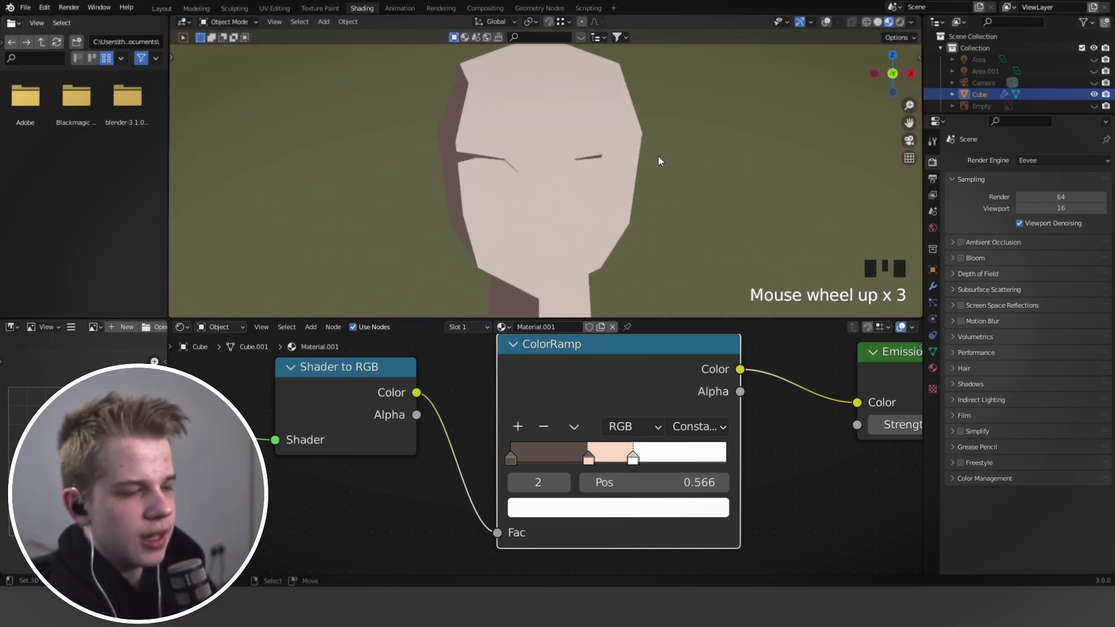
Show the character's material settings and slot list.
{"action": "left_click", "coordinate": [933, 369]}
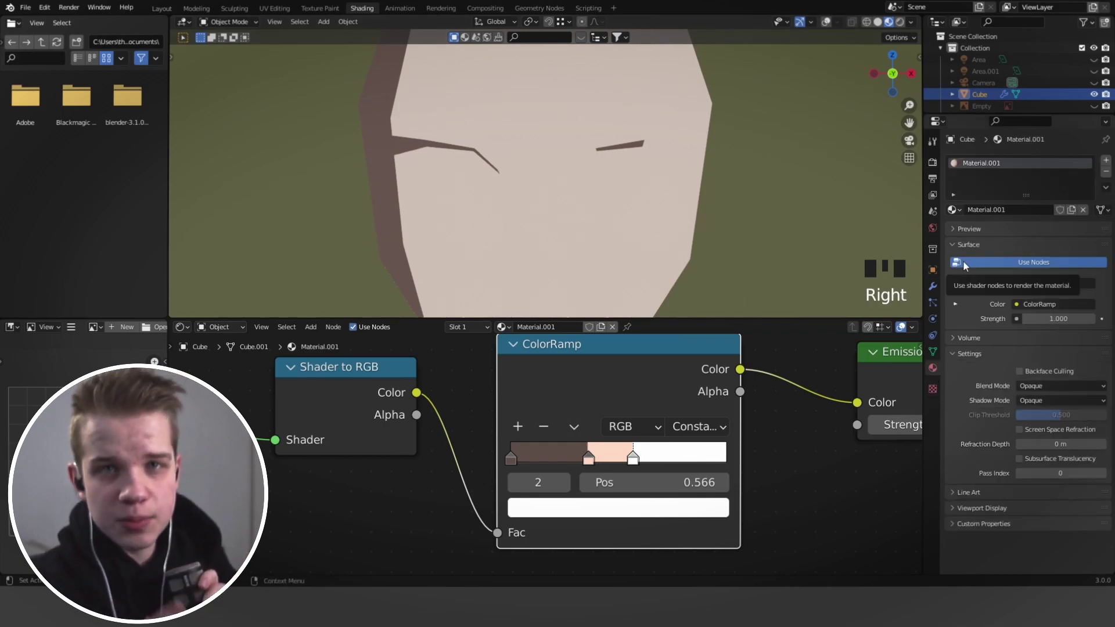
{"action": "left_click", "coordinate": [944, 241]}
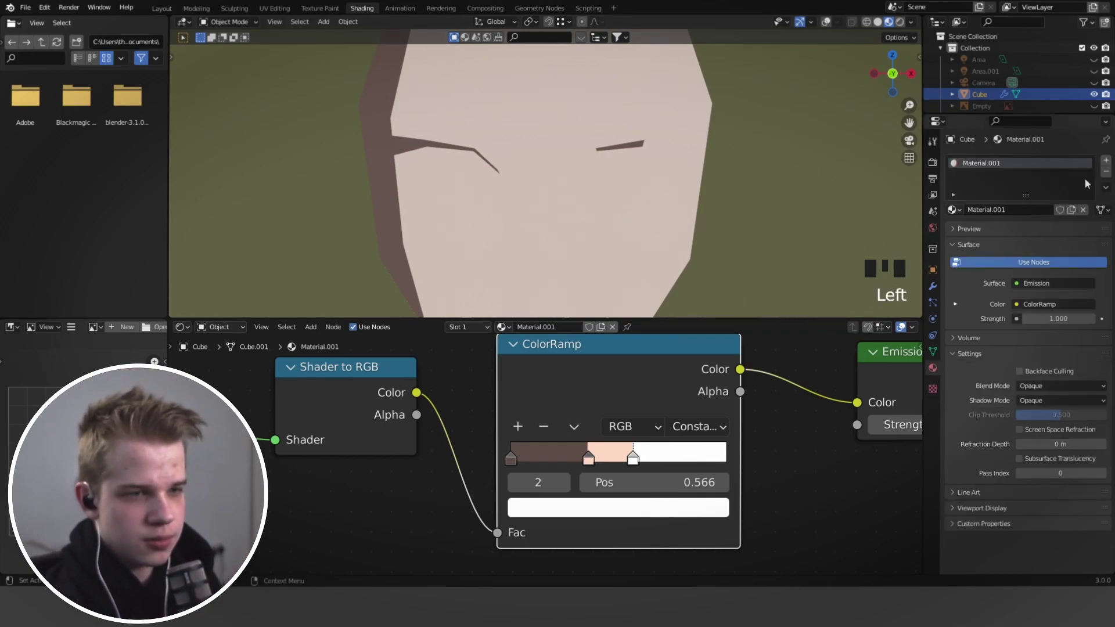
Add a second material slot and fill it with a single-user copy of Material.001.
{"action": "left_click", "coordinate": [1106, 163]}
{"action": "left_click", "coordinate": [954, 233]}
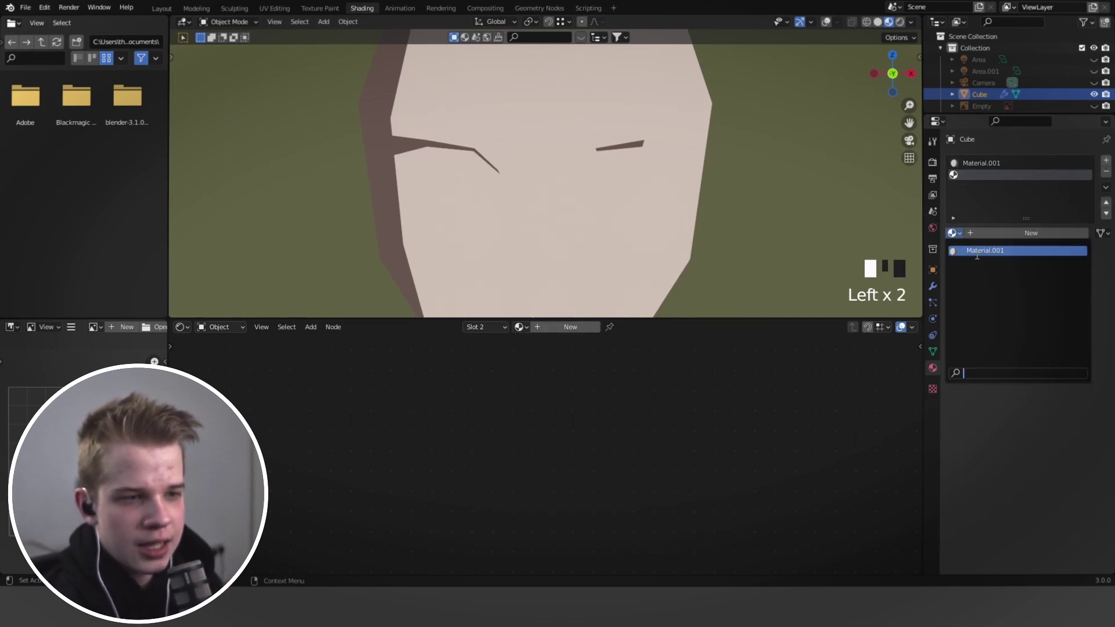
{"action": "left_click", "coordinate": [986, 250]}
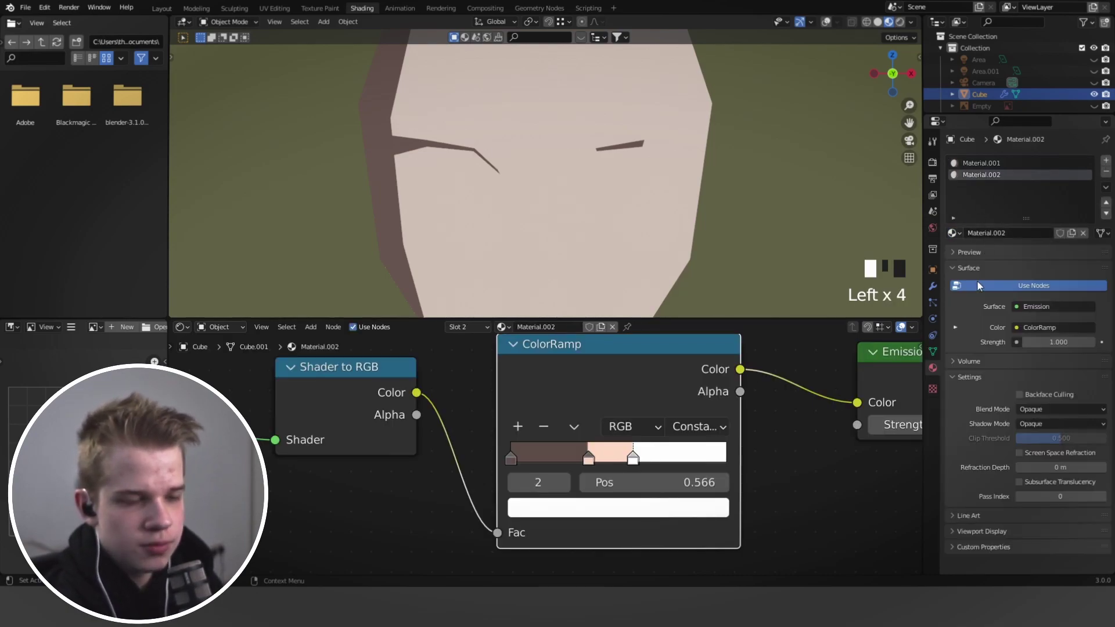
Enter Edit Mode on the character mesh, clear the selection and switch to the Layout workspace.
{"action": "scroll", "coordinate": [617, 181], "scroll_direction": "down", "scroll_amount": 4}
{"action": "scroll", "coordinate": [693, 404], "scroll_direction": "down", "scroll_amount": 3}
{"action": "scroll", "coordinate": [602, 214], "scroll_direction": "down", "scroll_amount": 4}
{"action": "scroll", "coordinate": [657, 182], "scroll_direction": "up", "scroll_amount": 7}
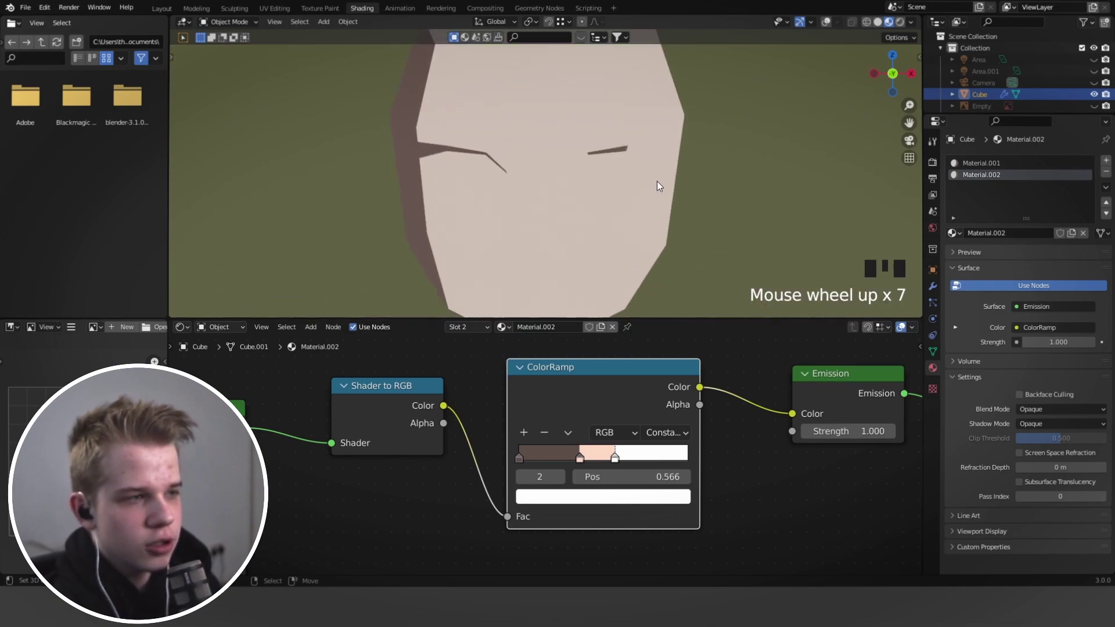
{"action": "scroll", "coordinate": [607, 173], "scroll_direction": "up", "scroll_amount": 3}
{"action": "key", "text": "Tab"}
{"action": "key", "text": "alt+a"}
{"action": "key", "text": "z"}
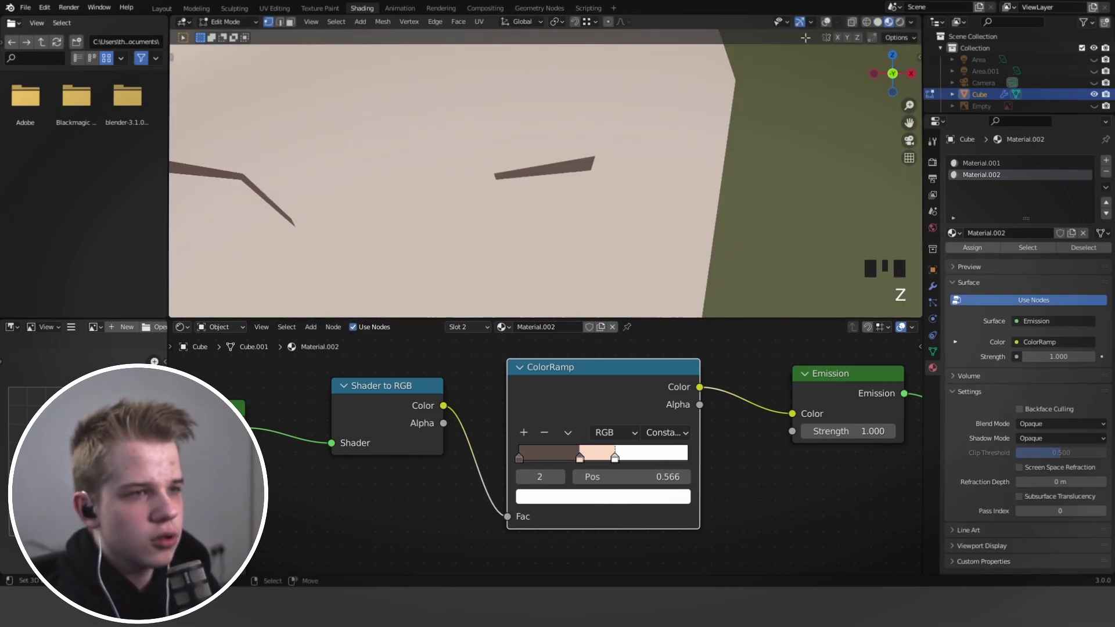
{"action": "left_click", "coordinate": [162, 8]}
{"action": "scroll", "coordinate": [473, 219], "scroll_direction": "down", "scroll_amount": 6}
{"action": "scroll", "coordinate": [458, 221], "scroll_direction": "up", "scroll_amount": 7}
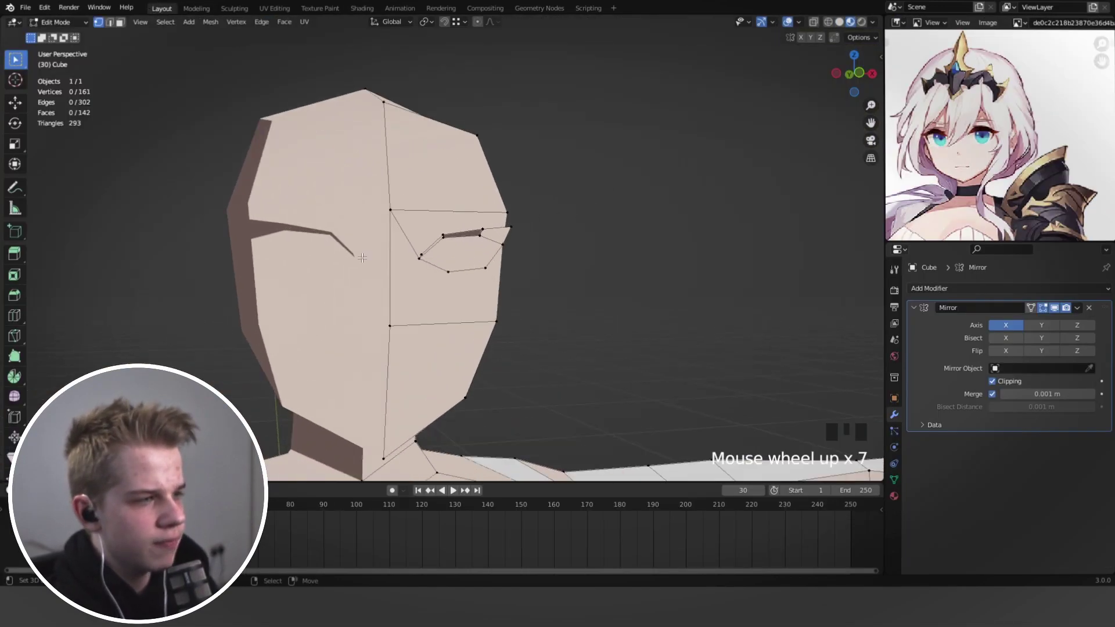
Select the three upper lash faces on one eye and assign Material.002 to them.
{"action": "middle_click_drag", "start_coordinate": [459, 220], "coordinate": [437, 219]}
{"action": "right_click", "coordinate": [436, 217]}
{"action": "right_click", "coordinate": [435, 222]}
{"action": "right_click", "coordinate": [484, 208], "text": "shift"}
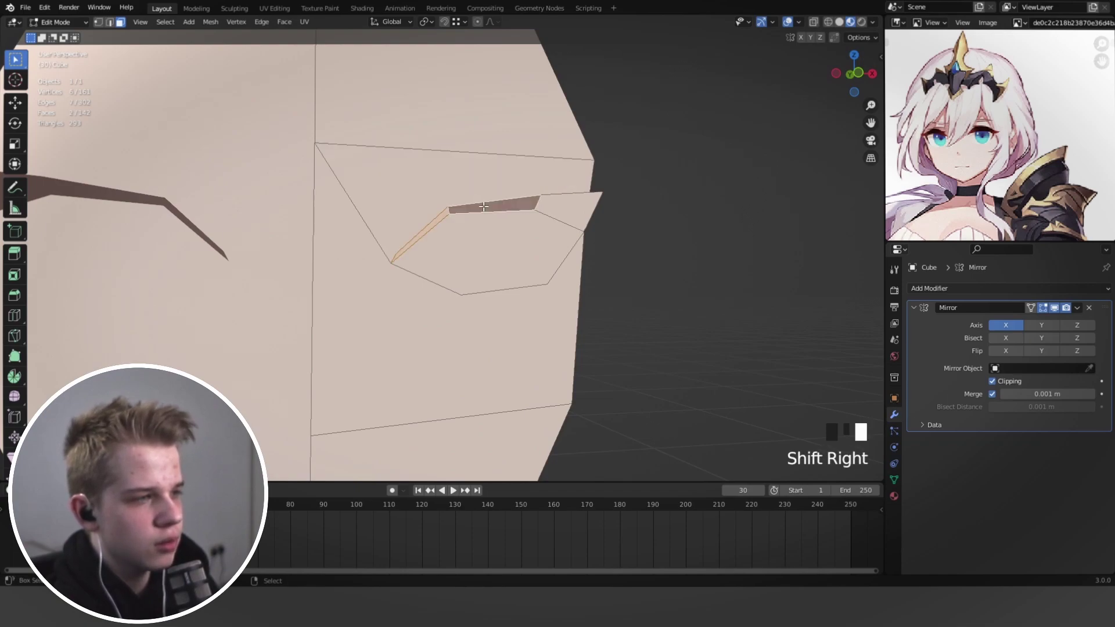
{"action": "right_click", "coordinate": [564, 209], "text": "shift"}
{"action": "left_click", "coordinate": [893, 496]}
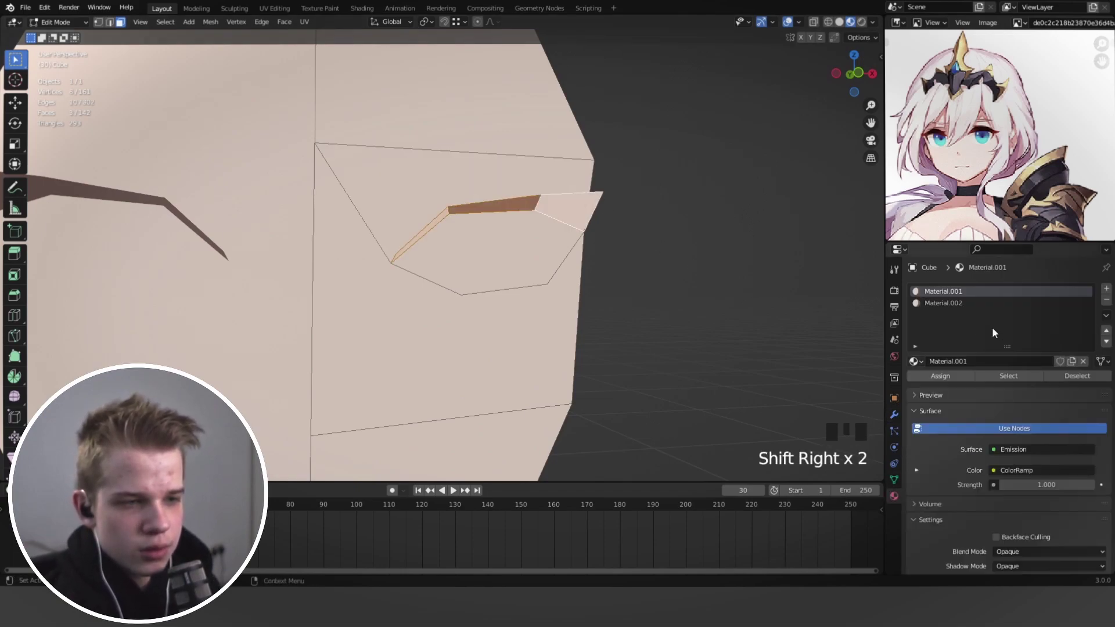
{"action": "left_click", "coordinate": [928, 303]}
{"action": "left_click", "coordinate": [944, 375]}
{"action": "key", "text": "Tab"}
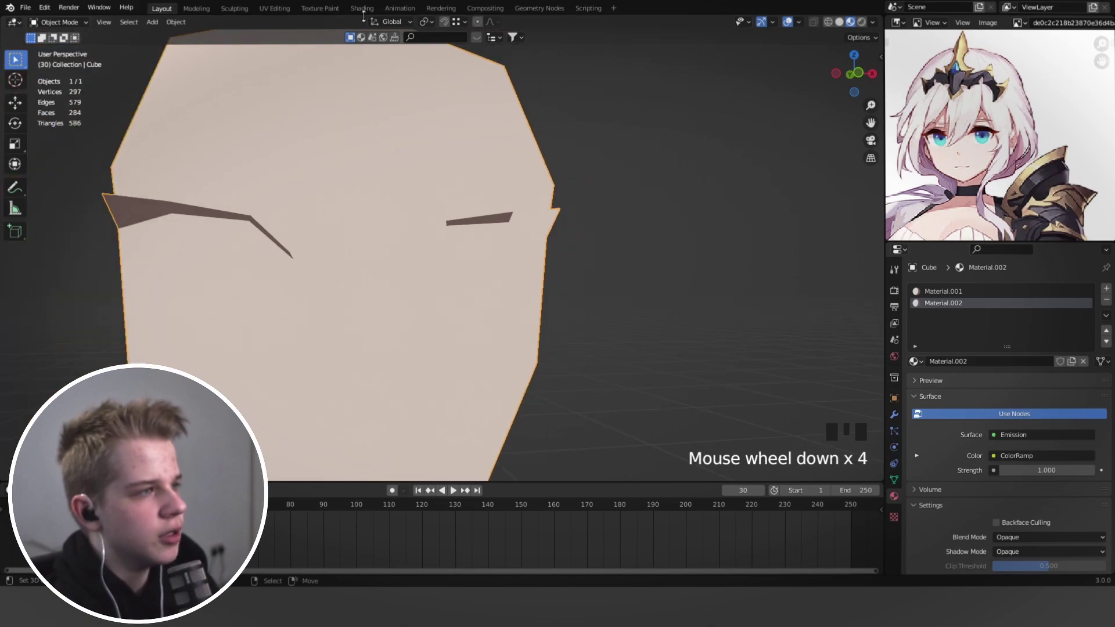
In the Shading workspace, recolor the lash ColorRamp's first stop black and its 0.359 stop very dark brown.
{"action": "left_click", "coordinate": [362, 8]}
{"action": "left_click", "coordinate": [522, 453]}
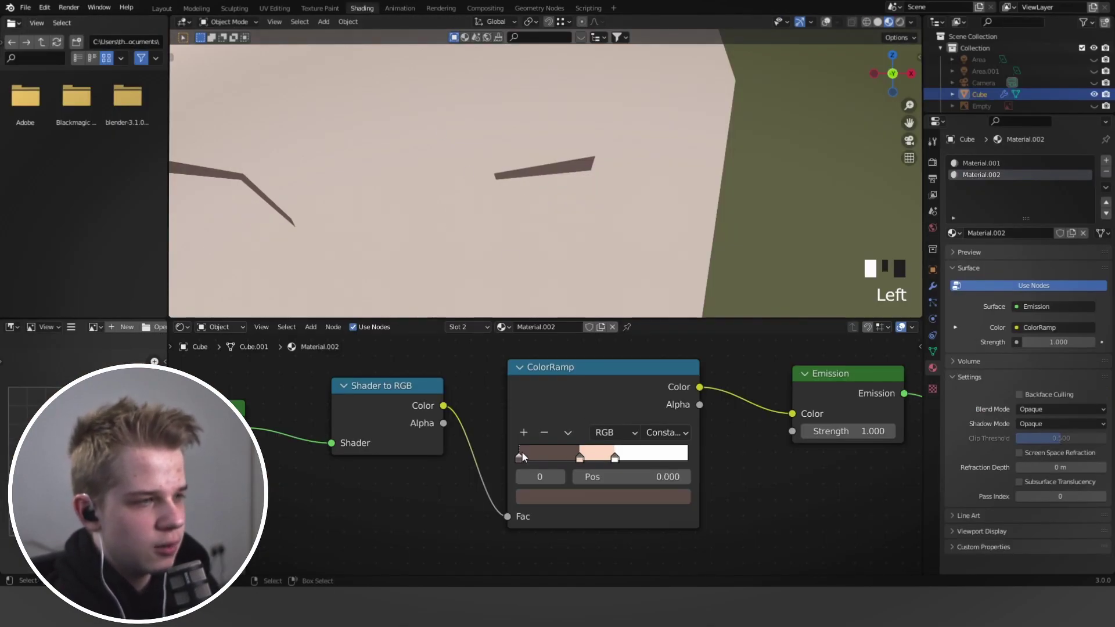
{"action": "left_click", "coordinate": [531, 496]}
{"action": "left_click_drag", "start_coordinate": [654, 307], "coordinate": [653, 370]}
{"action": "left_click", "coordinate": [580, 458]}
{"action": "left_click", "coordinate": [579, 497]}
{"action": "left_click_drag", "start_coordinate": [581, 346], "coordinate": [563, 375]}
Recolor the lash ColorRamp's stop at 0.566 to a very pale pink.
{"action": "left_click", "coordinate": [615, 457]}
{"action": "left_click", "coordinate": [614, 495]}
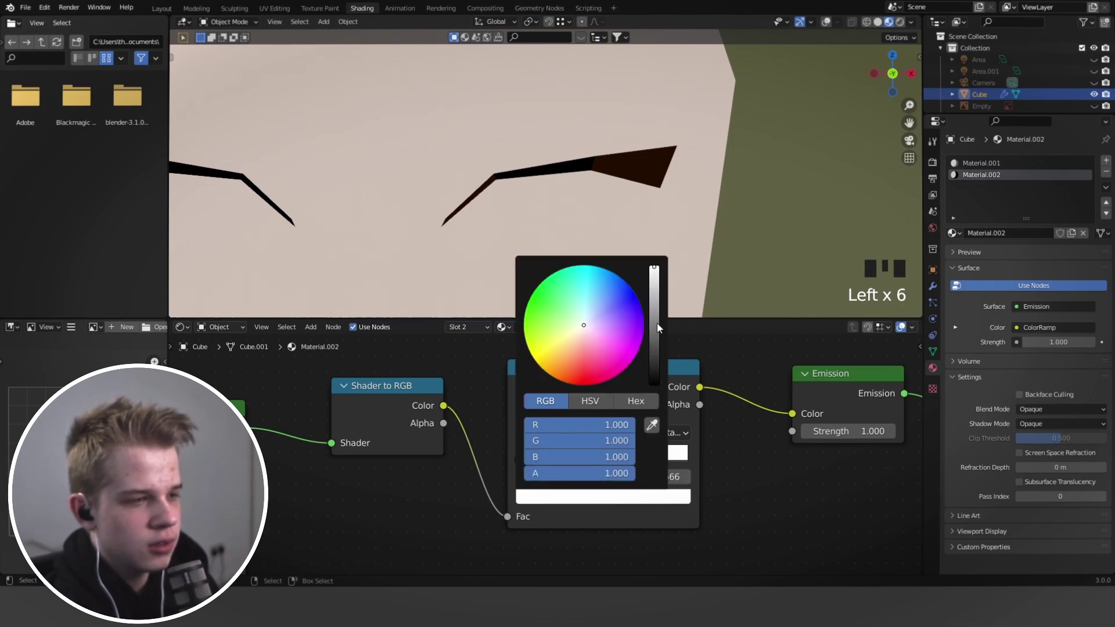
{"action": "left_click", "coordinate": [653, 370]}
{"action": "left_click_drag", "start_coordinate": [654, 370], "coordinate": [653, 267]}
{"action": "scroll", "coordinate": [509, 251], "scroll_direction": "up", "scroll_amount": 5}
{"action": "scroll", "coordinate": [562, 182], "scroll_direction": "up", "scroll_amount": 3}
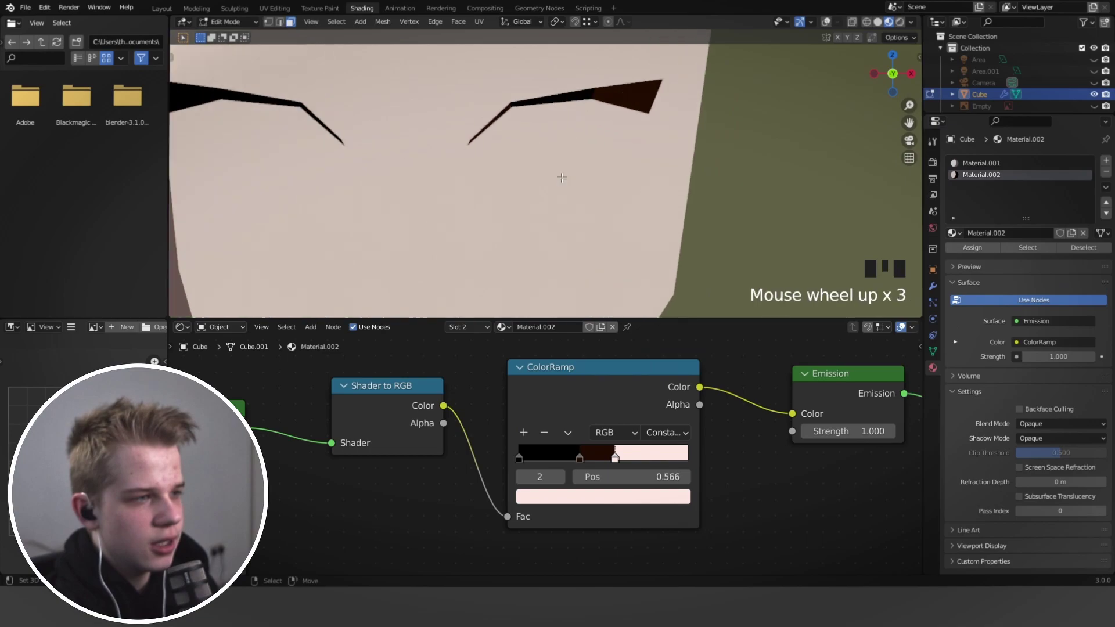
Turn on the viewport overlays in Edit Mode and select the eye face below the lashes.
{"action": "key", "text": "Tab"}
{"action": "scroll", "coordinate": [431, 45], "scroll_direction": "down", "scroll_amount": 3}
{"action": "left_click", "coordinate": [825, 22]}
{"action": "scroll", "coordinate": [563, 169], "scroll_direction": "up", "scroll_amount": 3}
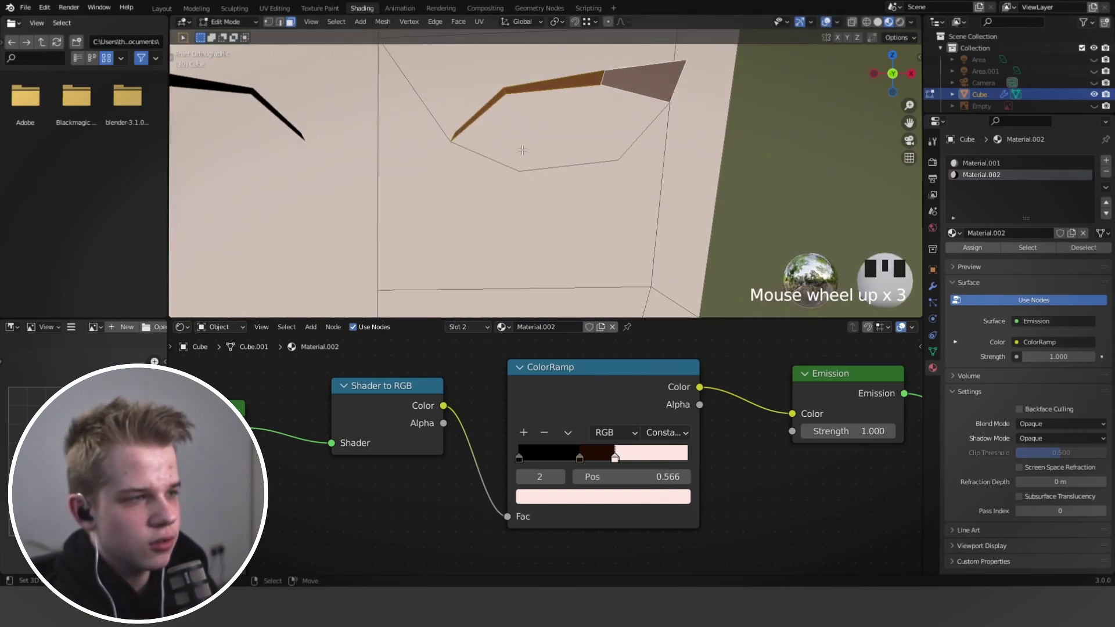
{"action": "right_click", "coordinate": [564, 168]}
{"action": "scroll", "coordinate": [563, 170], "scroll_direction": "down", "scroll_amount": 4}
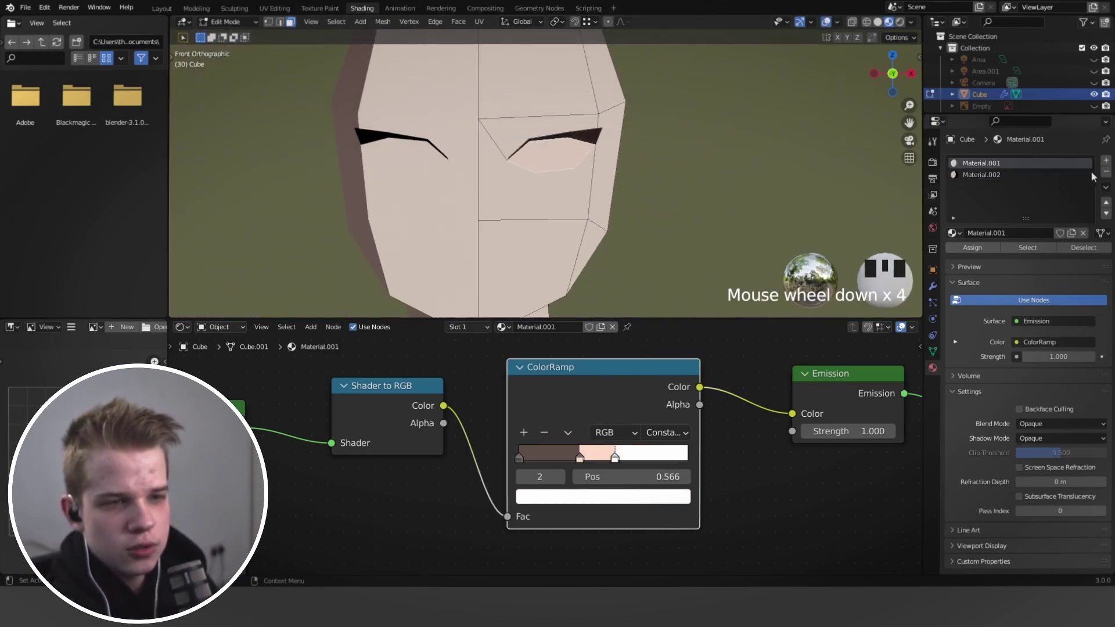
Add a third material slot with a single-user copy of Material.001 and assign it to the eye face.
{"action": "left_click", "coordinate": [1105, 162]}
{"action": "left_click", "coordinate": [953, 232]}
{"action": "left_click", "coordinate": [974, 246]}
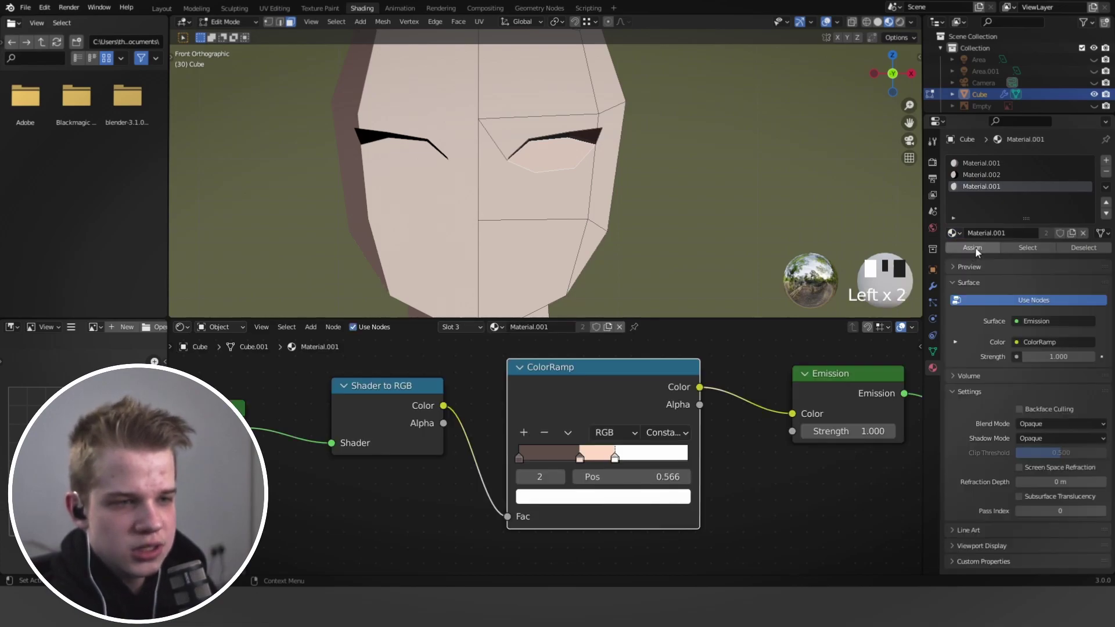
{"action": "key", "text": "Tab"}
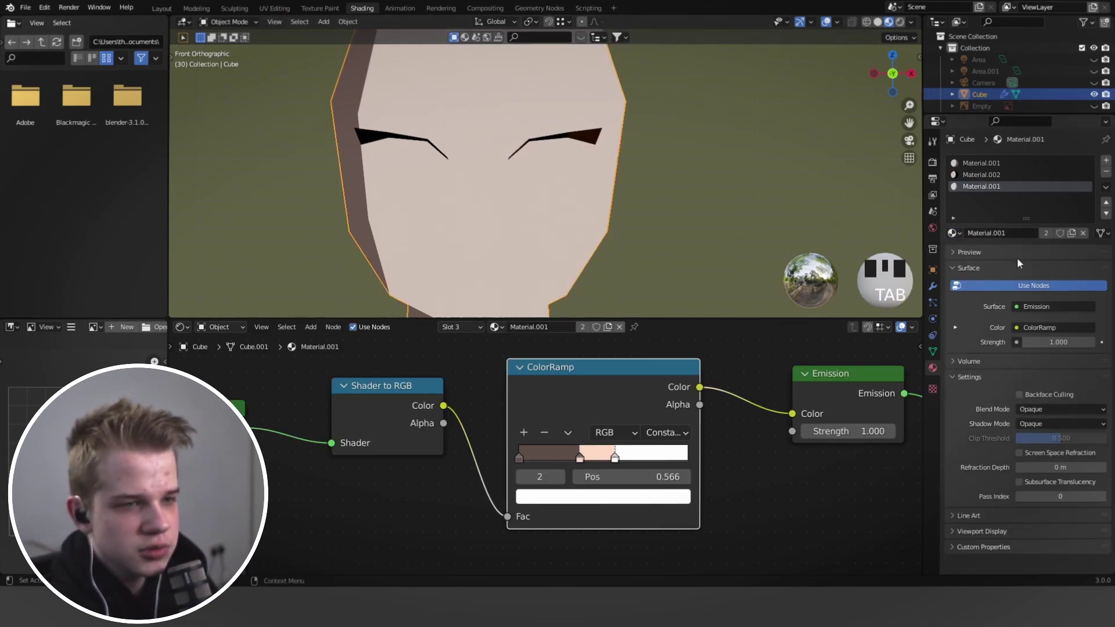
{"action": "left_click", "coordinate": [1047, 233]}
{"action": "key", "text": "Tab"}
{"action": "scroll", "coordinate": [570, 179], "scroll_direction": "up", "scroll_amount": 2}
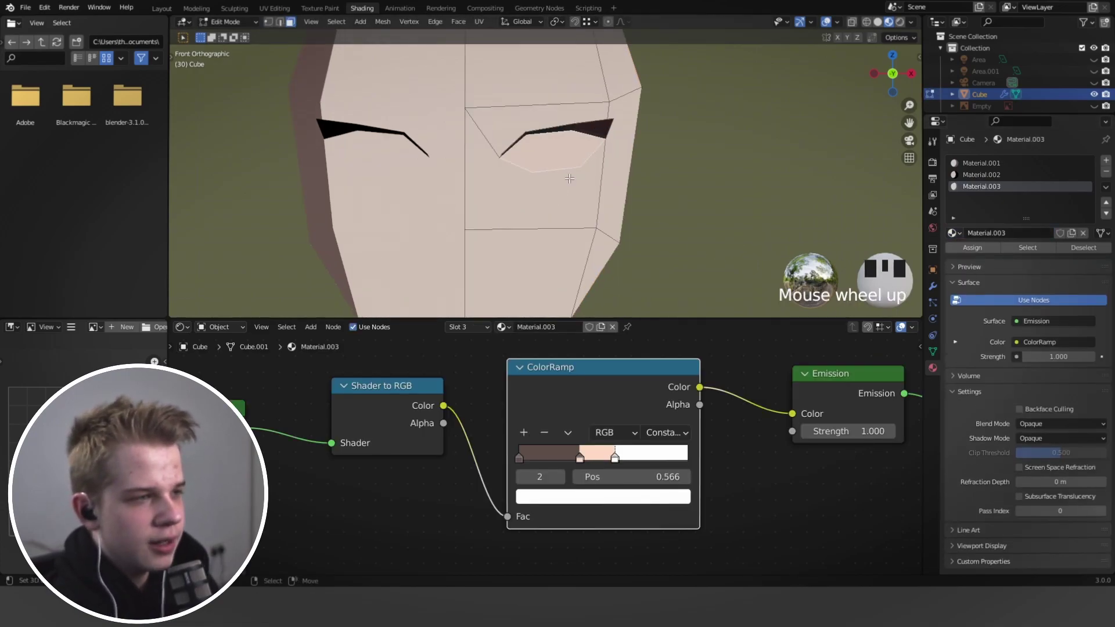
{"action": "left_click", "coordinate": [985, 255]}
Remove the peach stop from the eye material's ColorRamp and move the white stop to position 0.139.
{"action": "scroll", "coordinate": [598, 458], "scroll_direction": "up", "scroll_amount": 1}
{"action": "left_click", "coordinate": [584, 458]}
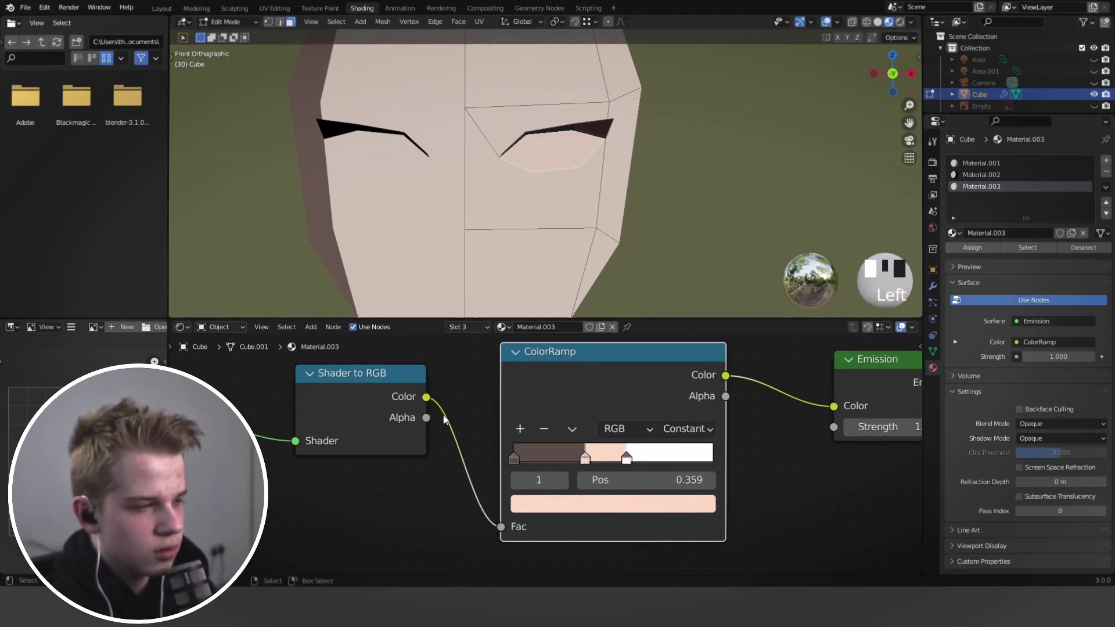
{"action": "scroll", "coordinate": [524, 475], "scroll_direction": "down", "scroll_amount": 1}
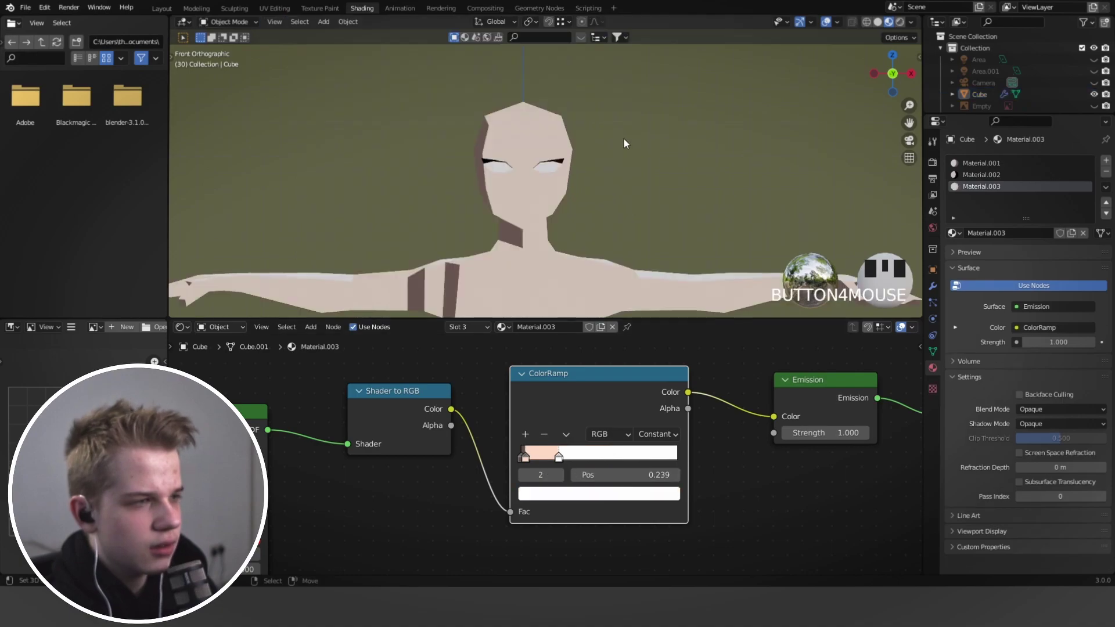
{"action": "scroll", "coordinate": [626, 143], "scroll_direction": "up", "scroll_amount": 5}
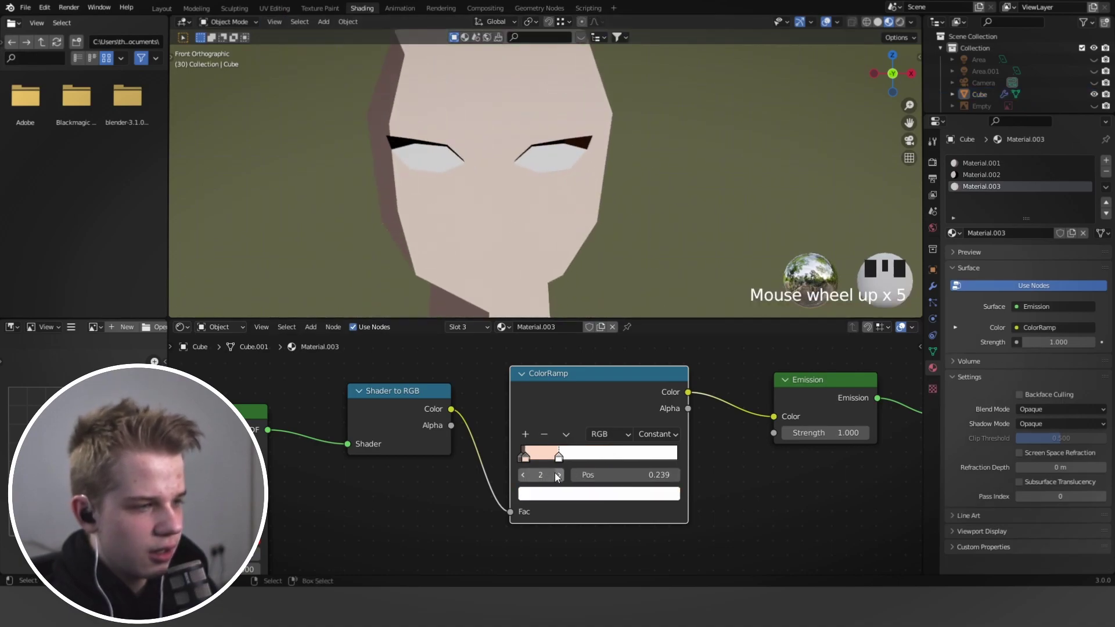
{"action": "left_click", "coordinate": [525, 456]}
{"action": "left_click", "coordinate": [544, 435]}
{"action": "left_click", "coordinate": [525, 455]}
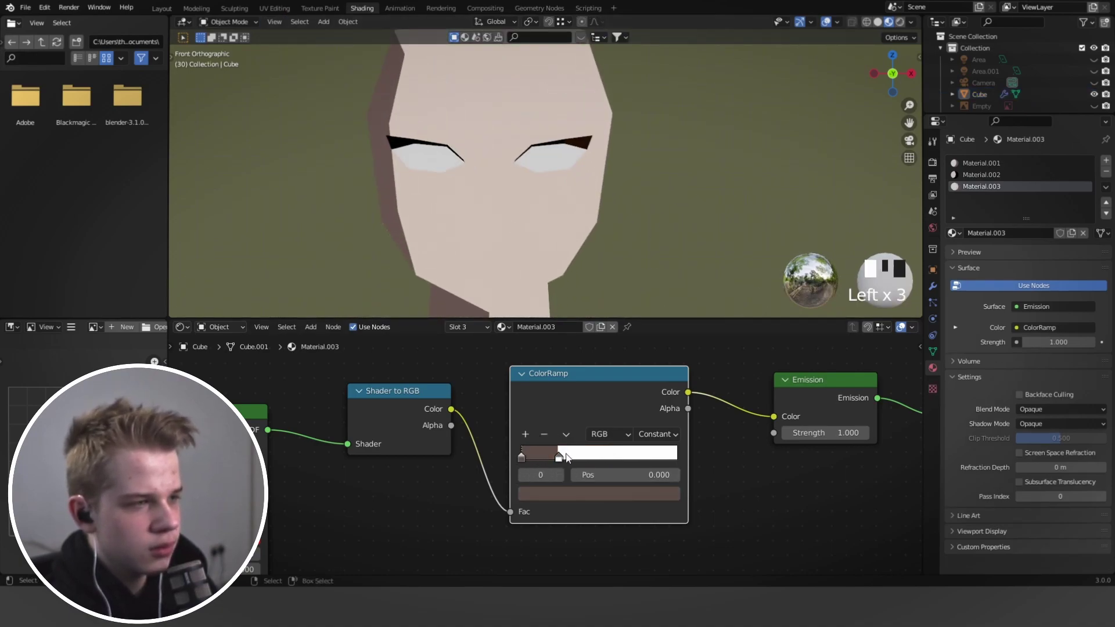
{"action": "left_click", "coordinate": [559, 458]}
{"action": "left_click", "coordinate": [541, 487]}
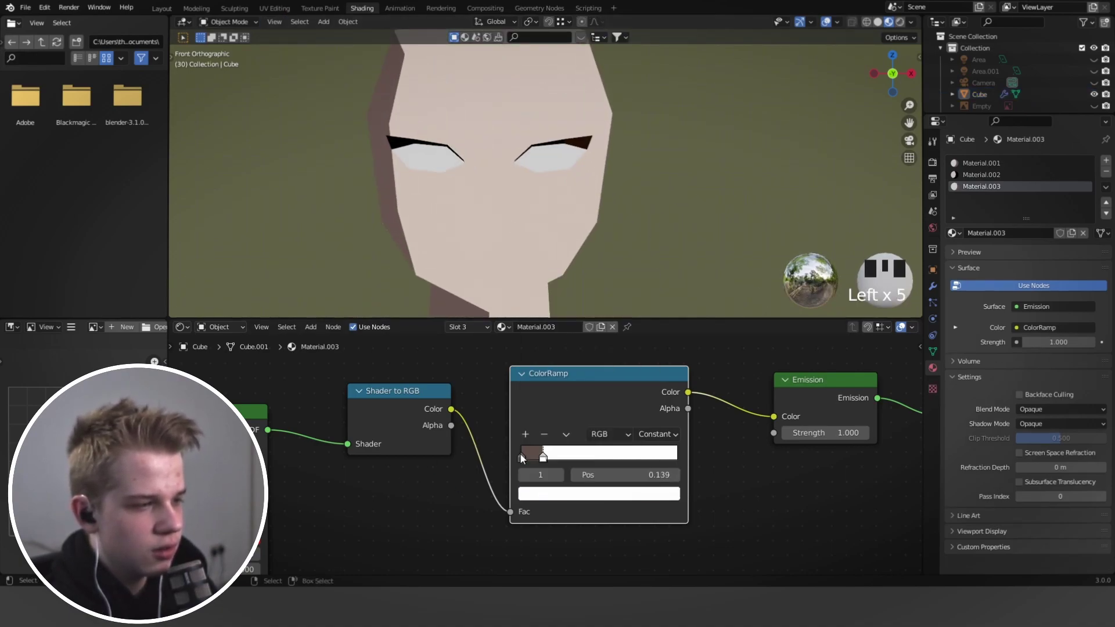
Recolor the eye ColorRamp's first stop to a muted dark gray.
{"action": "left_click", "coordinate": [520, 453]}
{"action": "left_click", "coordinate": [604, 494]}
{"action": "left_click_drag", "start_coordinate": [650, 341], "coordinate": [649, 311]}
{"action": "left_click_drag", "start_coordinate": [590, 339], "coordinate": [576, 337]}
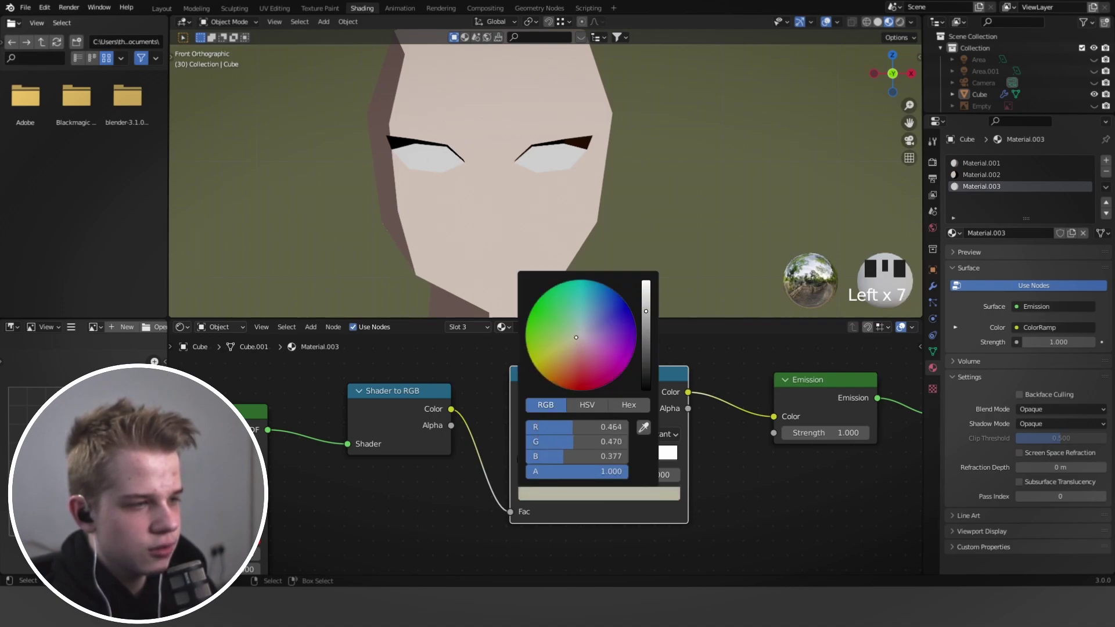
{"action": "left_click_drag", "start_coordinate": [646, 330], "coordinate": [646, 348]}
Examine the white eyes and their mesh from several distances in both solid and material preview shading.
{"action": "middle_click_drag", "start_coordinate": [680, 155], "coordinate": [612, 214]}
{"action": "scroll", "coordinate": [726, 221], "scroll_direction": "down", "scroll_amount": 5}
{"action": "key", "text": "KP_1"}
{"action": "scroll", "coordinate": [613, 208], "scroll_direction": "up", "scroll_amount": 6}
{"action": "key", "text": "Tab"}
{"action": "scroll", "coordinate": [621, 184], "scroll_direction": "up", "scroll_amount": 3}
{"action": "key", "text": "z"}
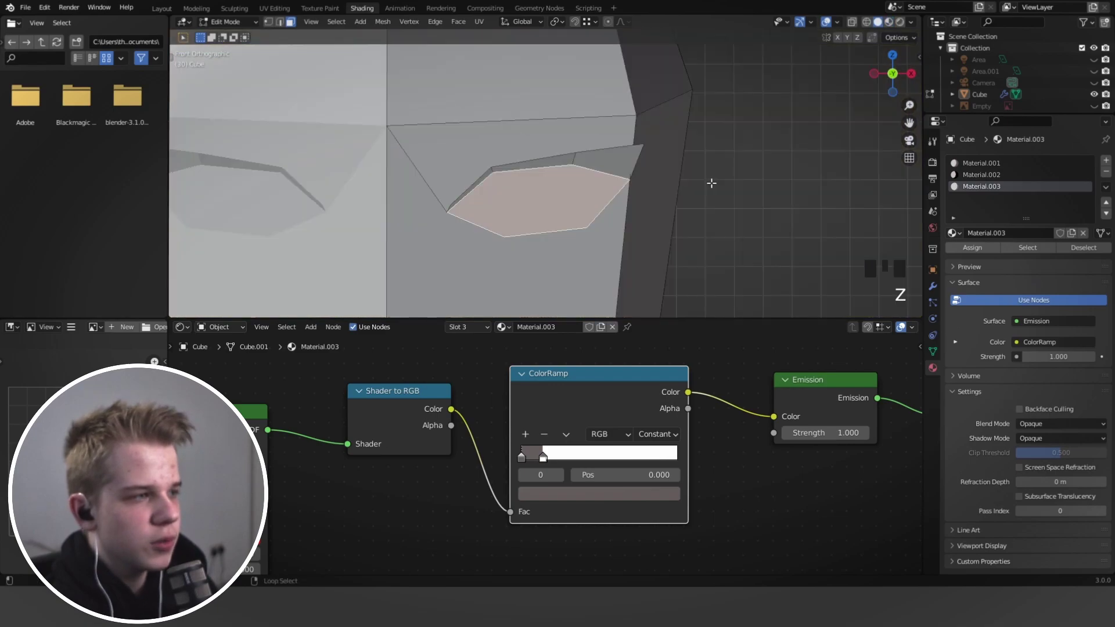
{"action": "scroll", "coordinate": [697, 185], "scroll_direction": "down", "scroll_amount": 6}
{"action": "key", "text": "Tab"}
{"action": "key", "text": "z"}
{"action": "scroll", "coordinate": [592, 227], "scroll_direction": "up", "scroll_amount": 3}
{"action": "scroll", "coordinate": [591, 231], "scroll_direction": "down", "scroll_amount": 4}
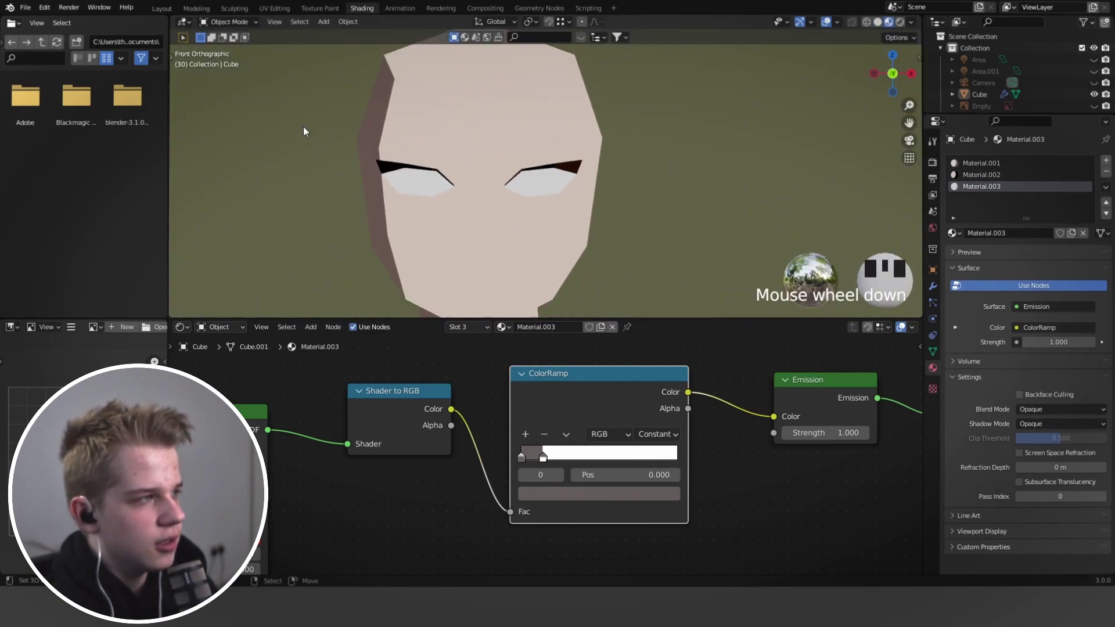
In the Layout workspace, cut a rounded iris outline into the white eye face with the Knife tool.
{"action": "left_click", "coordinate": [161, 8]}
{"action": "middle_click_drag", "start_coordinate": [627, 213], "coordinate": [498, 296], "text": "shift"}
{"action": "key", "text": "KP_1"}
{"action": "scroll", "coordinate": [539, 288], "scroll_direction": "down", "scroll_amount": 7}
{"action": "scroll", "coordinate": [687, 154], "scroll_direction": "up", "scroll_amount": 6}
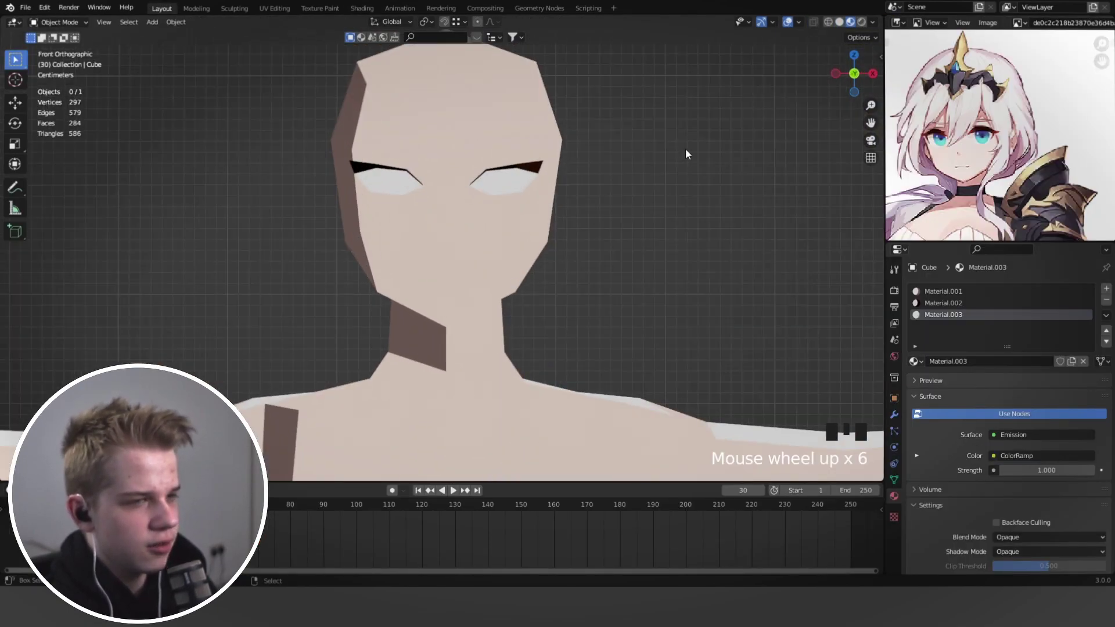
{"action": "scroll", "coordinate": [627, 174], "scroll_direction": "up", "scroll_amount": 3}
{"action": "scroll", "coordinate": [533, 256], "scroll_direction": "up", "scroll_amount": 4}
{"action": "key", "text": "Tab"}
{"action": "scroll", "coordinate": [504, 235], "scroll_direction": "up", "scroll_amount": 4}
{"action": "middle_click_drag", "start_coordinate": [545, 232], "coordinate": [519, 356], "text": "shift"}
{"action": "scroll", "coordinate": [528, 347], "scroll_direction": "down", "scroll_amount": 5}
{"action": "key", "text": "1"}
{"action": "scroll", "coordinate": [517, 325], "scroll_direction": "up", "scroll_amount": 2}
{"action": "key", "text": "k"}
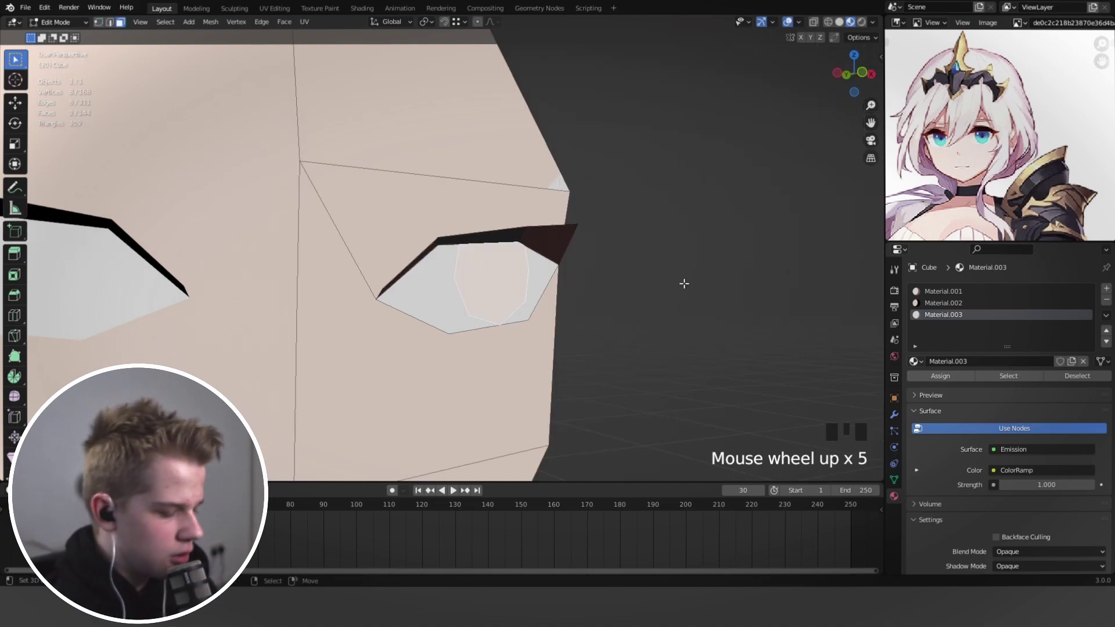
Inset the iris face by about 0.0035 m.
{"action": "scroll", "coordinate": [716, 264], "scroll_direction": "up", "scroll_amount": 2}
{"action": "key", "text": "i"}
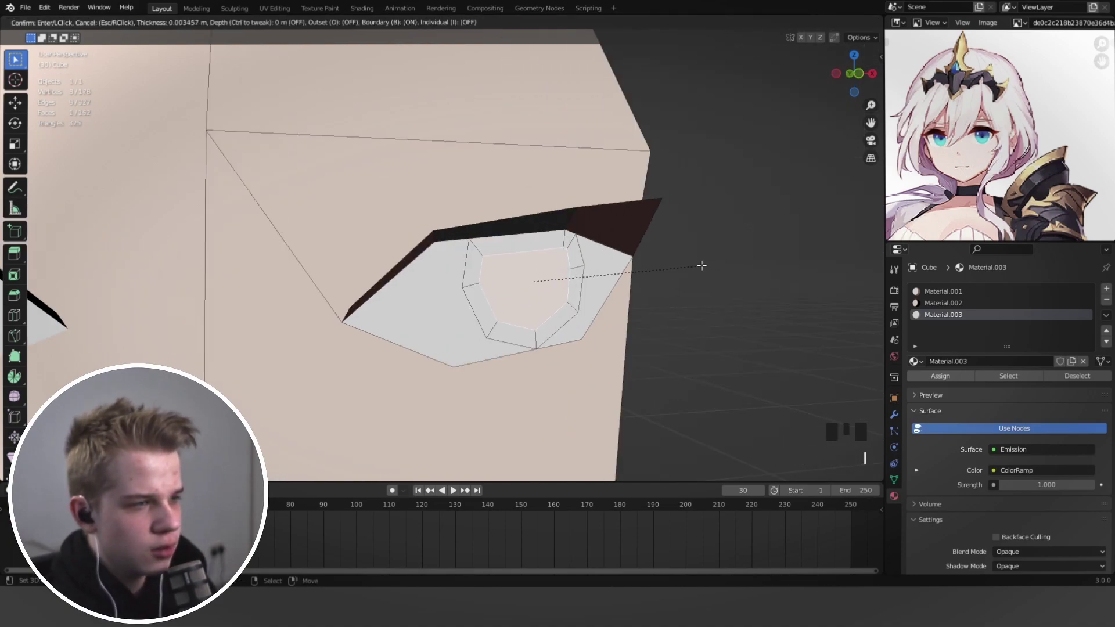
{"action": "left_click", "coordinate": [709, 264]}
Turn the inset iris face into a circle with LoopTools.
{"action": "key", "text": "grave"}
{"action": "left_click", "coordinate": [483, 173]}
{"action": "middle_click_drag", "start_coordinate": [717, 265], "coordinate": [516, 267], "text": "shift"}
{"action": "right_click", "coordinate": [523, 259]}
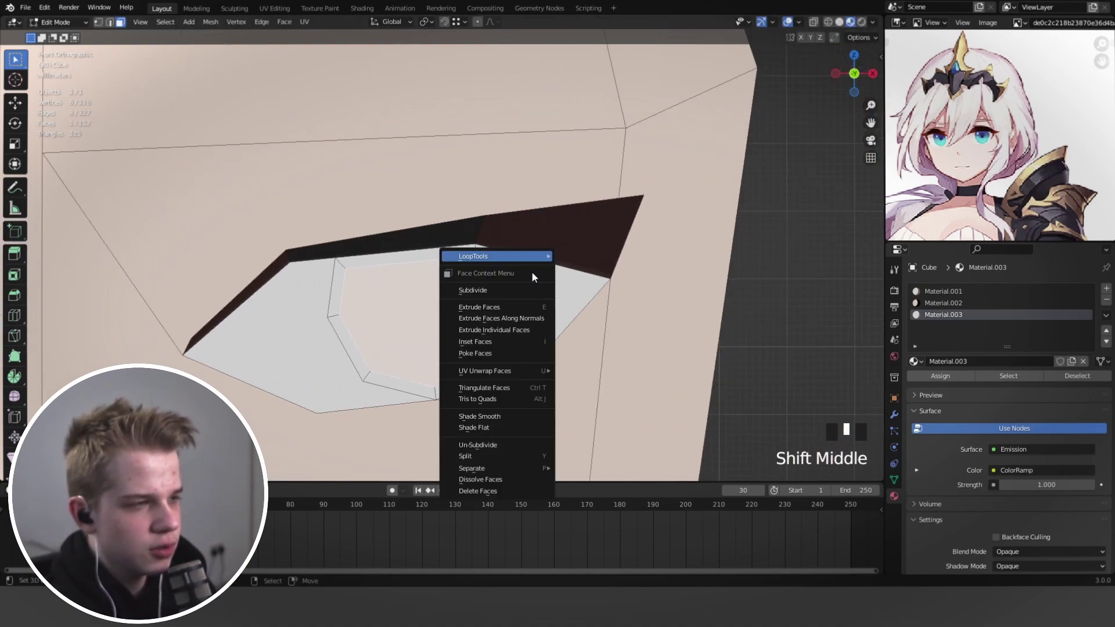
{"action": "mouse_move", "coordinate": [500, 255]}
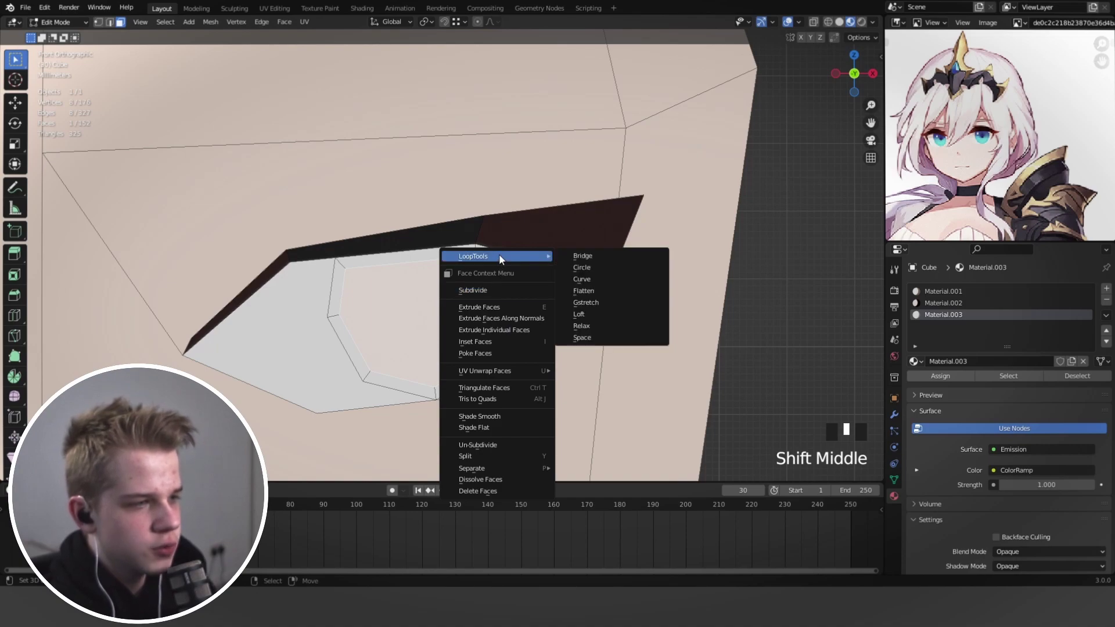
{"action": "left_click", "coordinate": [609, 266]}
Scale down, rotate and reposition the circular inner face to form a small pupil within the iris.
{"action": "key", "text": "s"}
{"action": "key", "text": "r"}
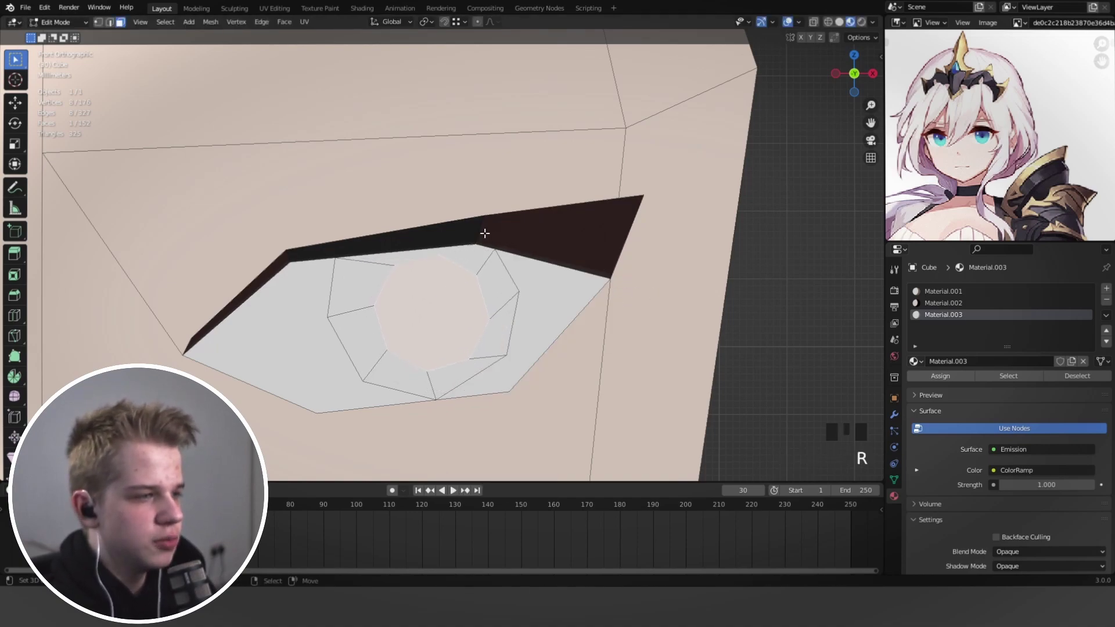
{"action": "key", "text": "s"}
{"action": "key", "text": "r"}
{"action": "key", "text": "g"}
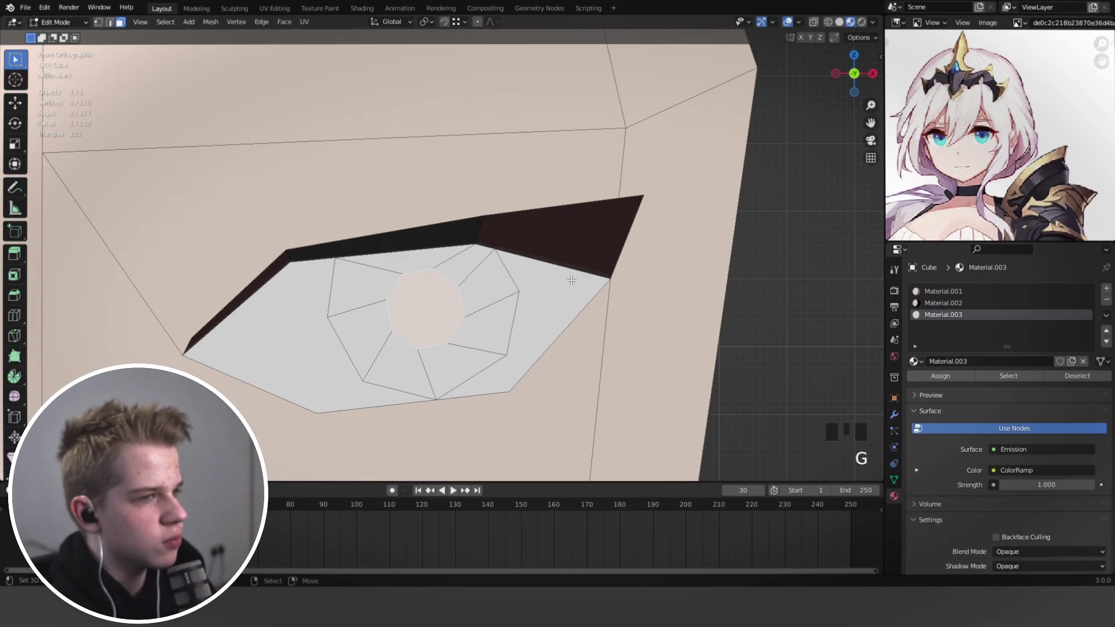
{"action": "key", "text": "s"}
{"action": "left_click", "coordinate": [613, 295]}
Show the eye mesh in solid shading with vertex selection active.
{"action": "scroll", "coordinate": [592, 287], "scroll_direction": "down", "scroll_amount": 3}
{"action": "middle_click_drag", "start_coordinate": [581, 279], "coordinate": [415, 242]}
{"action": "key", "text": "KP_1"}
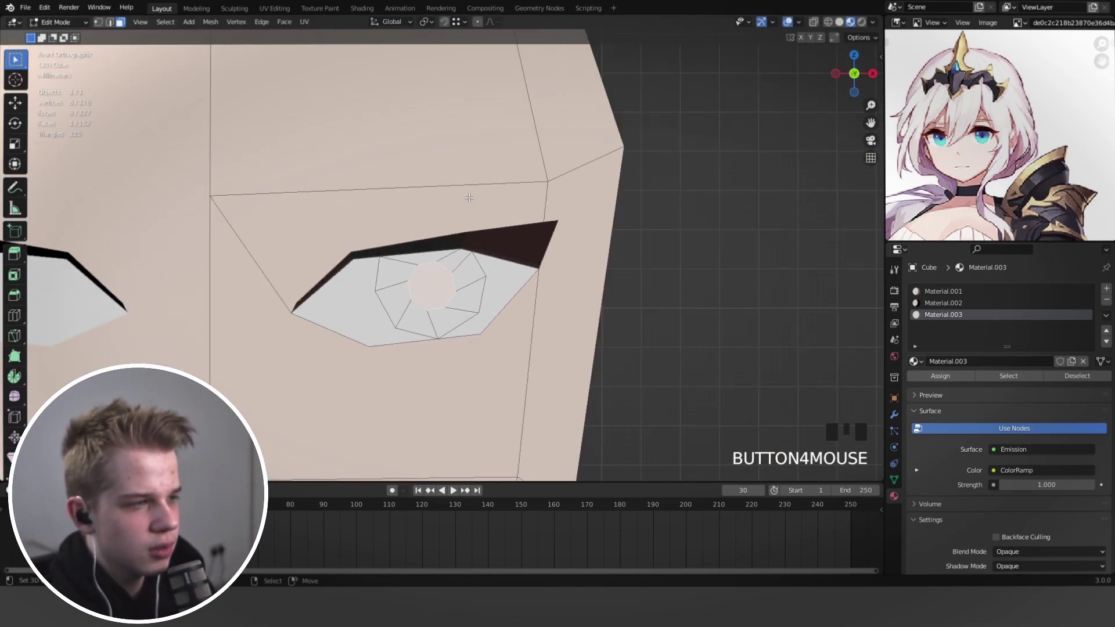
{"action": "scroll", "coordinate": [524, 280], "scroll_direction": "up", "scroll_amount": 6}
{"action": "key", "text": "z"}
{"action": "key", "text": "1"}
{"action": "key", "text": "z"}
{"action": "left_click", "coordinate": [535, 247]}
Dissolve the surplus edge and vertex along the iris's upper outer boundary beneath the eyelash.
{"action": "mouse_move", "coordinate": [580, 251]}
{"action": "middle_mouse_down"}
{"action": "mouse_move", "coordinate": [610, 256]}
{"action": "mouse_move", "coordinate": [564, 259]}
{"action": "mouse_move", "coordinate": [604, 191]}
{"action": "middle_mouse_up"}
{"action": "key", "text": "KP_1"}
{"action": "scroll", "coordinate": [720, 267], "scroll_direction": "up", "scroll_amount": 4}
{"action": "key", "text": "x"}
{"action": "key", "text": "2"}
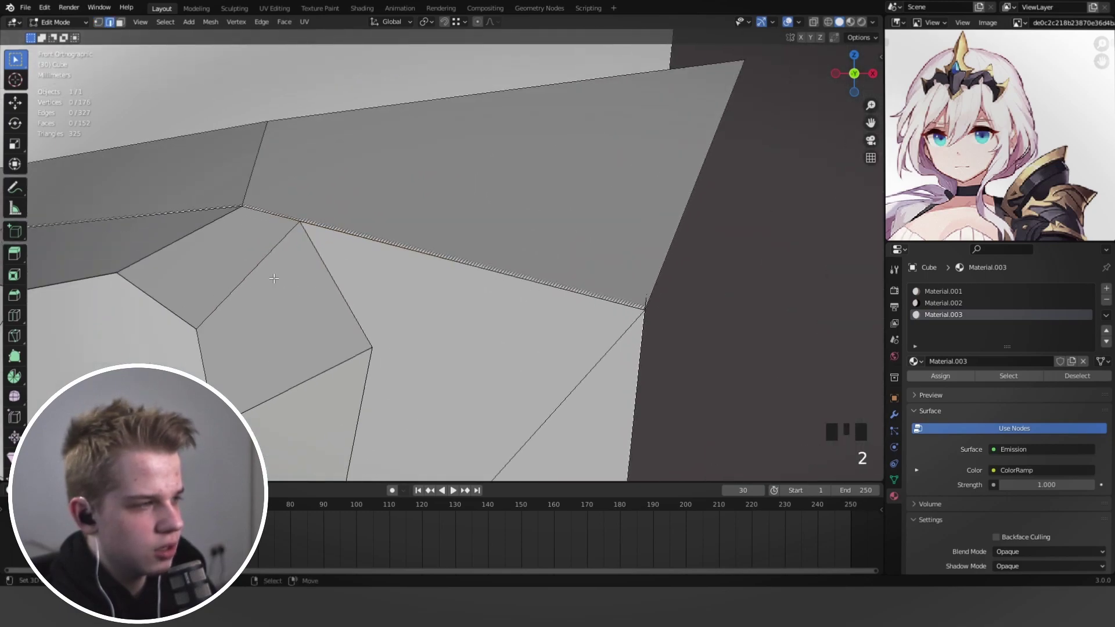
{"action": "right_click", "coordinate": [264, 268]}
{"action": "key", "text": "z"}
{"action": "key", "text": "x"}
{"action": "left_click", "coordinate": [231, 367]}
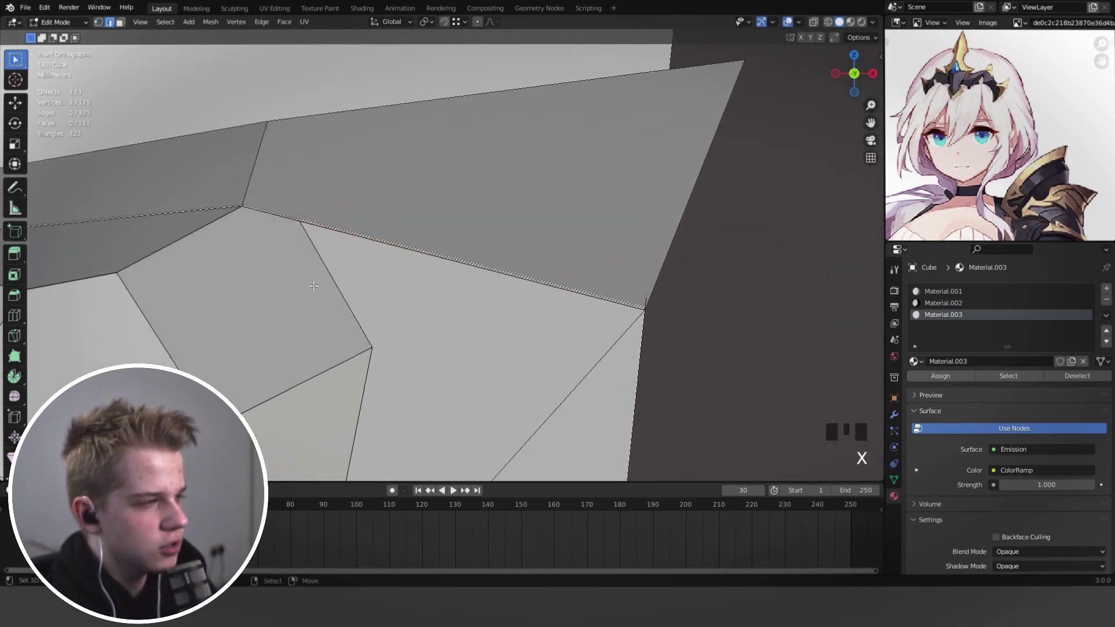
{"action": "scroll", "coordinate": [311, 233], "scroll_direction": "down", "scroll_amount": 1}
{"action": "key", "text": "x"}
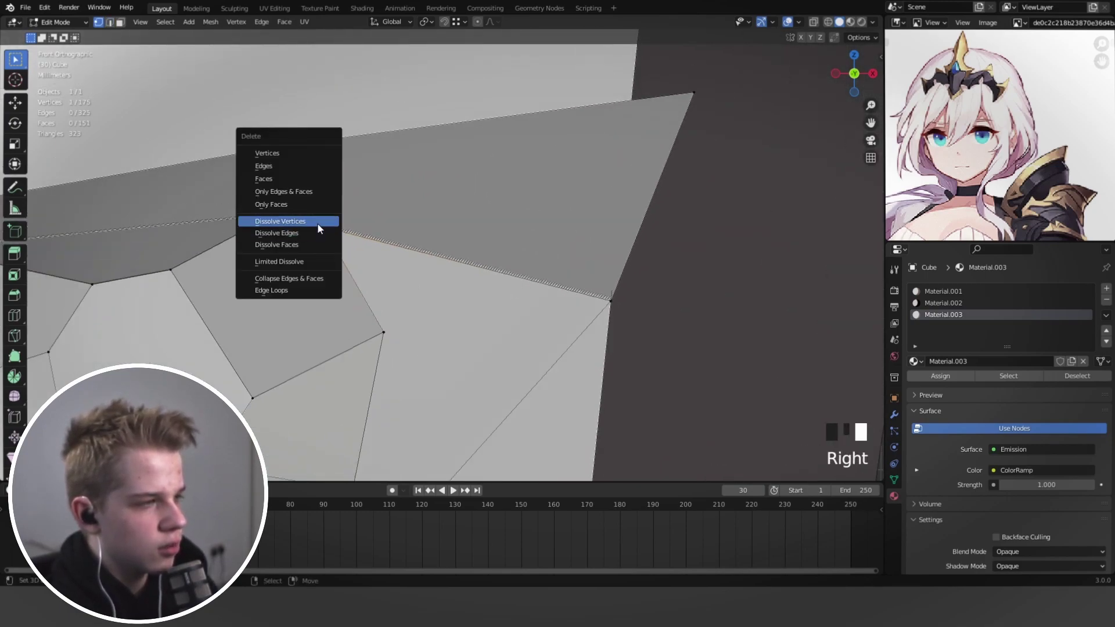
{"action": "left_click", "coordinate": [319, 227]}
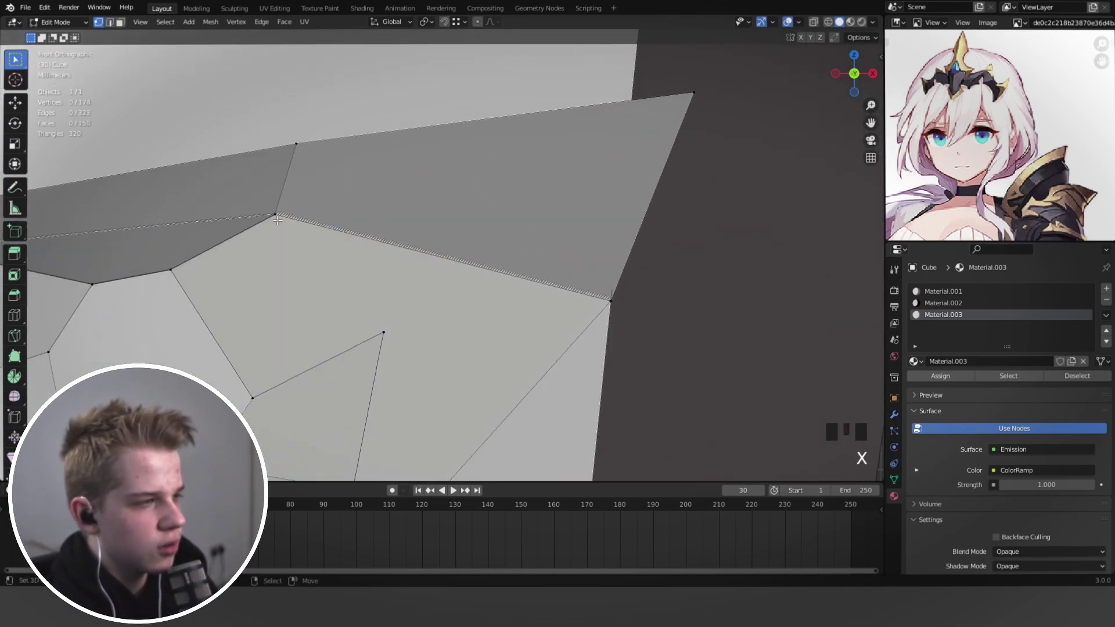
Connect the iris's top vertex to its outer vertex, the outer vertex to the eye's outer corner, and the lower outer vertex to the lower eyelid.
{"action": "scroll", "coordinate": [318, 228], "scroll_direction": "down", "scroll_amount": 4}
{"action": "right_click", "coordinate": [376, 243], "text": "shift"}
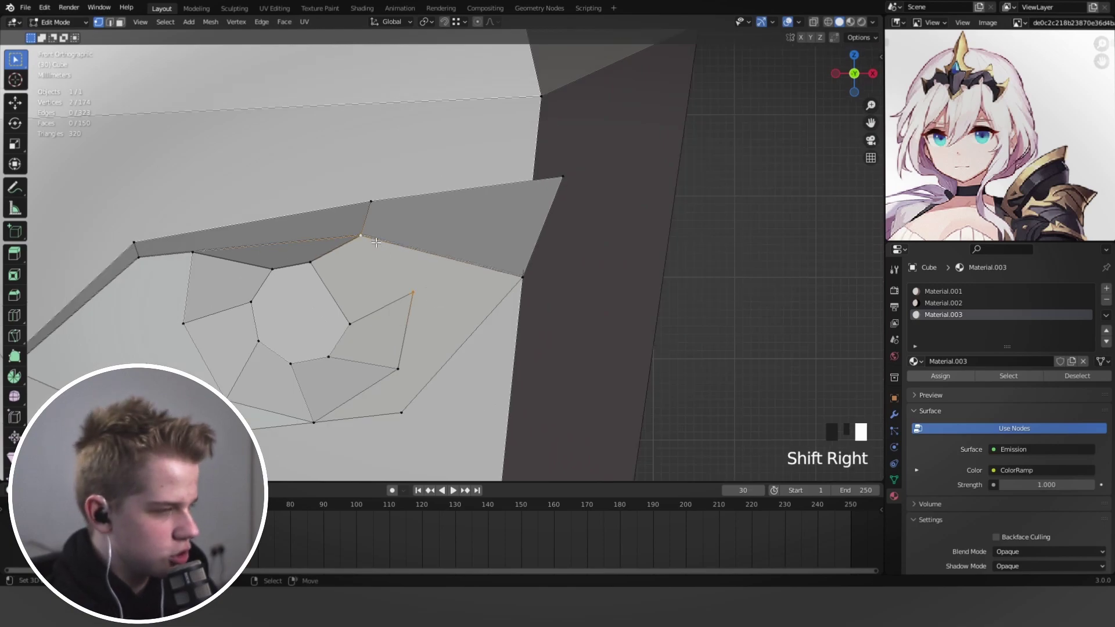
{"action": "key", "text": "j"}
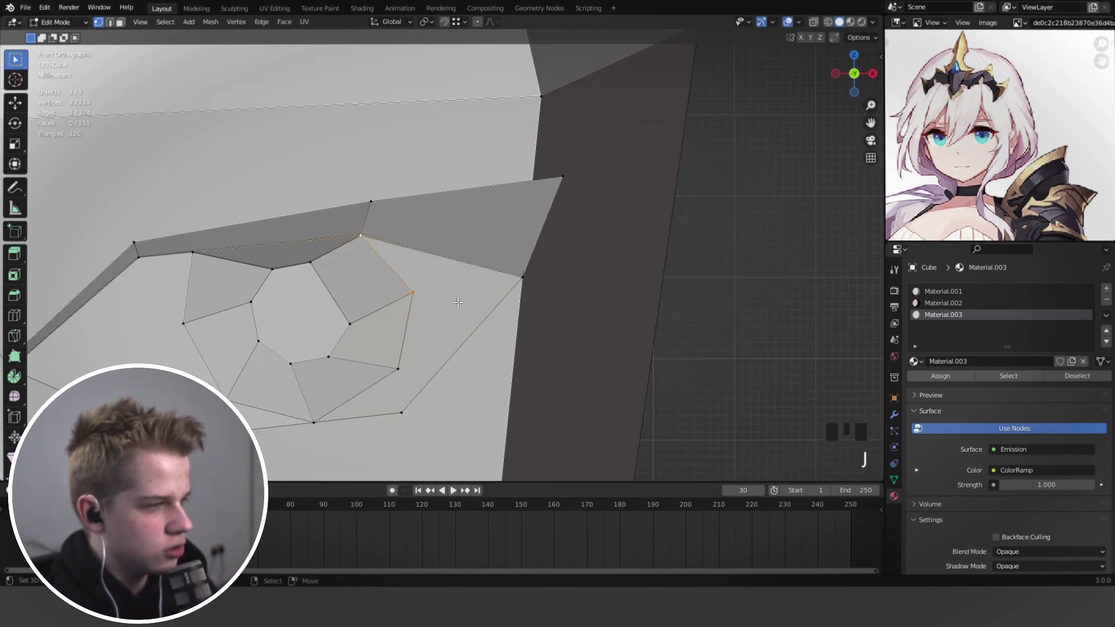
{"action": "key", "text": "j"}
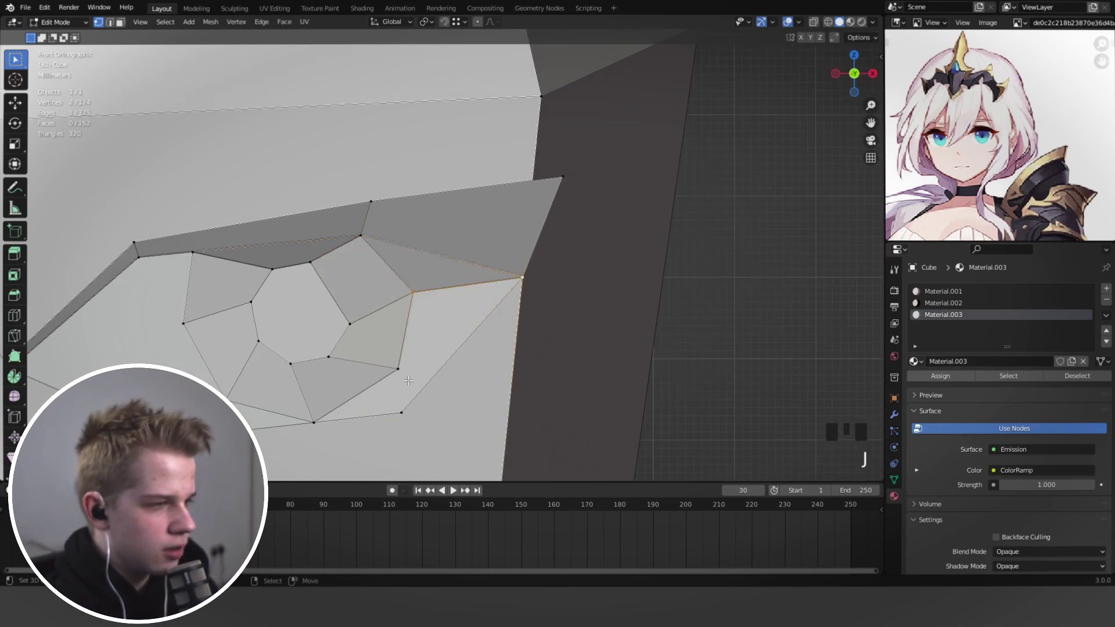
{"action": "scroll", "coordinate": [545, 394], "scroll_direction": "down", "scroll_amount": 4}
{"action": "middle_click_drag", "start_coordinate": [545, 394], "coordinate": [522, 374]}
{"action": "middle_click_drag", "start_coordinate": [465, 371], "coordinate": [427, 355], "text": "shift"}
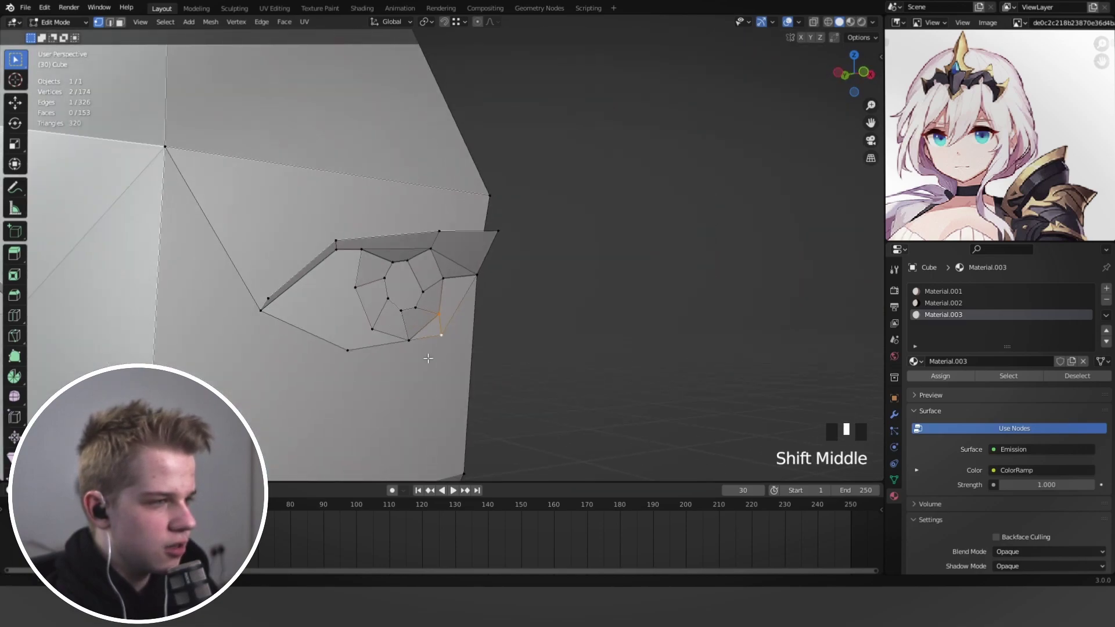
Connect the iris's inner-side vertex to the lower eyelid vertex and to the eye's inner corner.
{"action": "key", "text": "KP_1"}
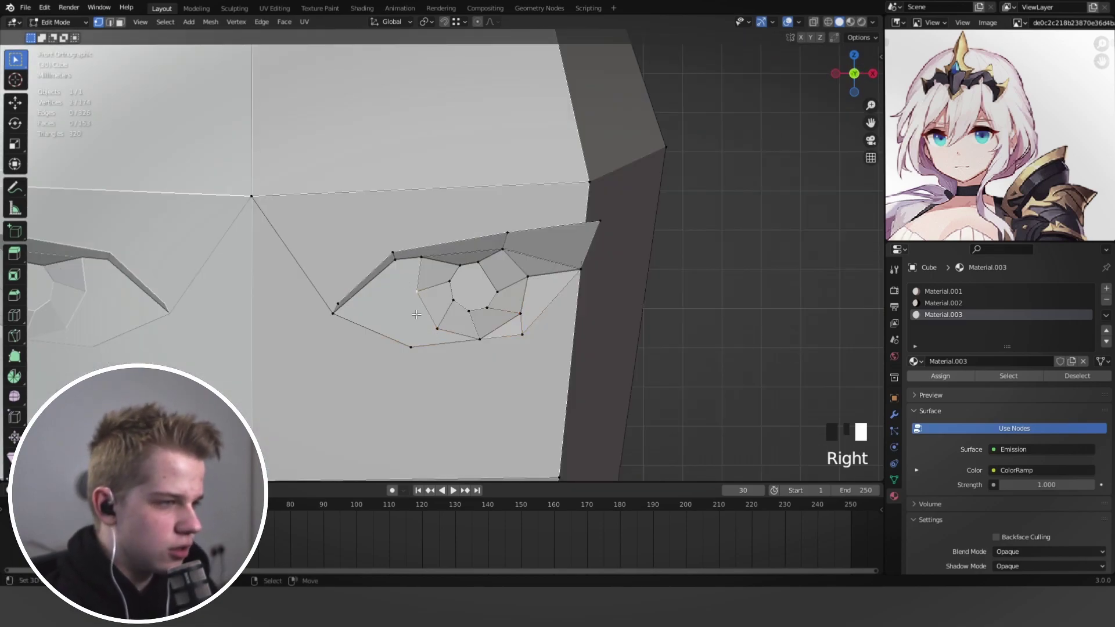
{"action": "key", "text": "j"}
{"action": "scroll", "coordinate": [397, 319], "scroll_direction": "up", "scroll_amount": 2}
{"action": "right_click", "coordinate": [394, 309]}
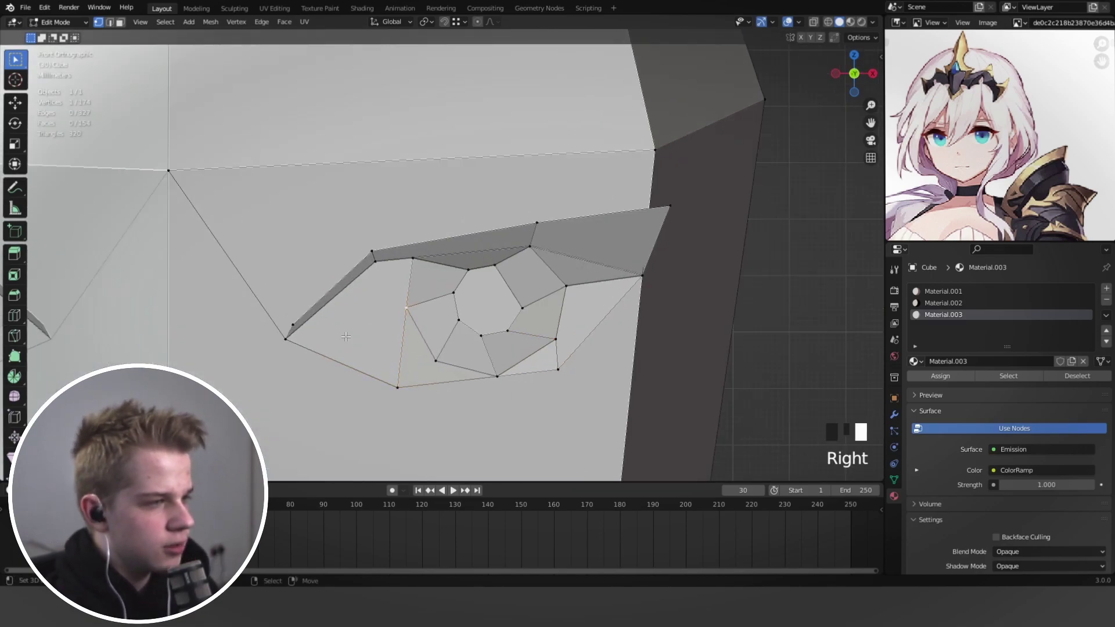
{"action": "key", "text": "Tab"}
{"action": "scroll", "coordinate": [346, 336], "scroll_direction": "down", "scroll_amount": 5}
{"action": "key", "text": "z"}
{"action": "scroll", "coordinate": [401, 318], "scroll_direction": "up", "scroll_amount": 4}
{"action": "key", "text": "Tab"}
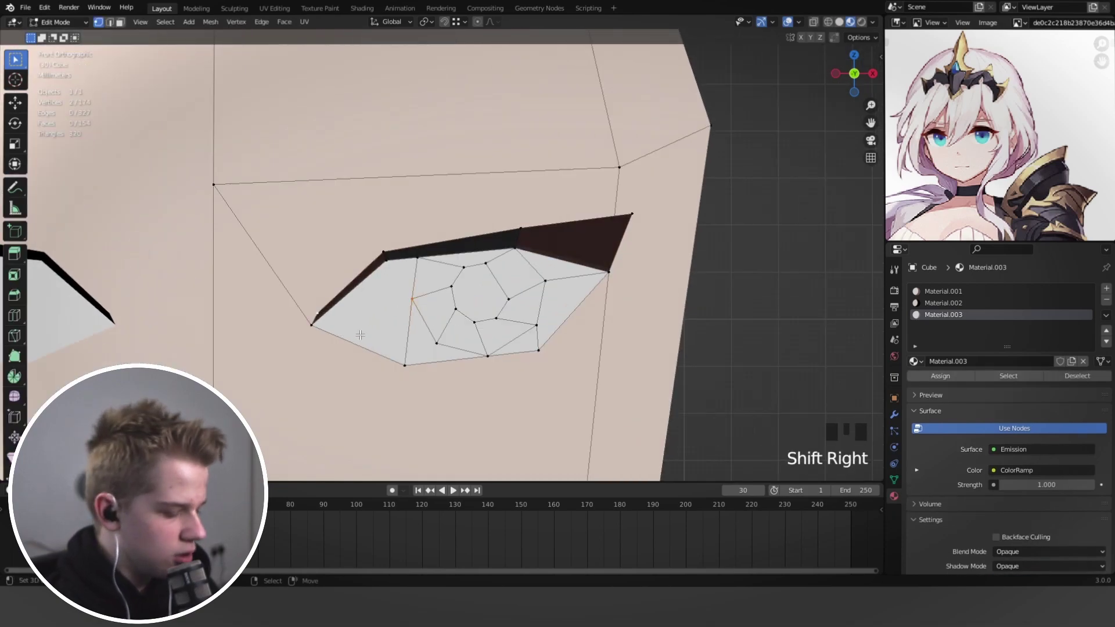
{"action": "key", "text": "j"}
Connect the iris's lower inner vertex to the lower eyelid vertex and dissolve the redundant edge from the iris's inner side.
{"action": "key", "text": "2"}
{"action": "right_click", "coordinate": [411, 335]}
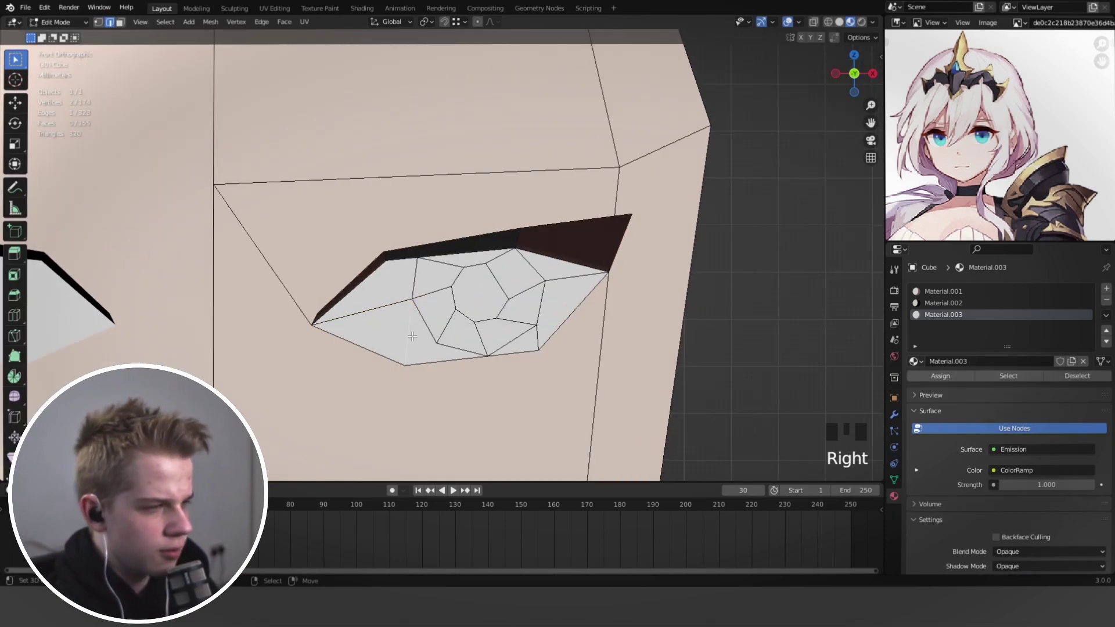
{"action": "key", "text": "1"}
{"action": "key", "text": "ctrl+z"}
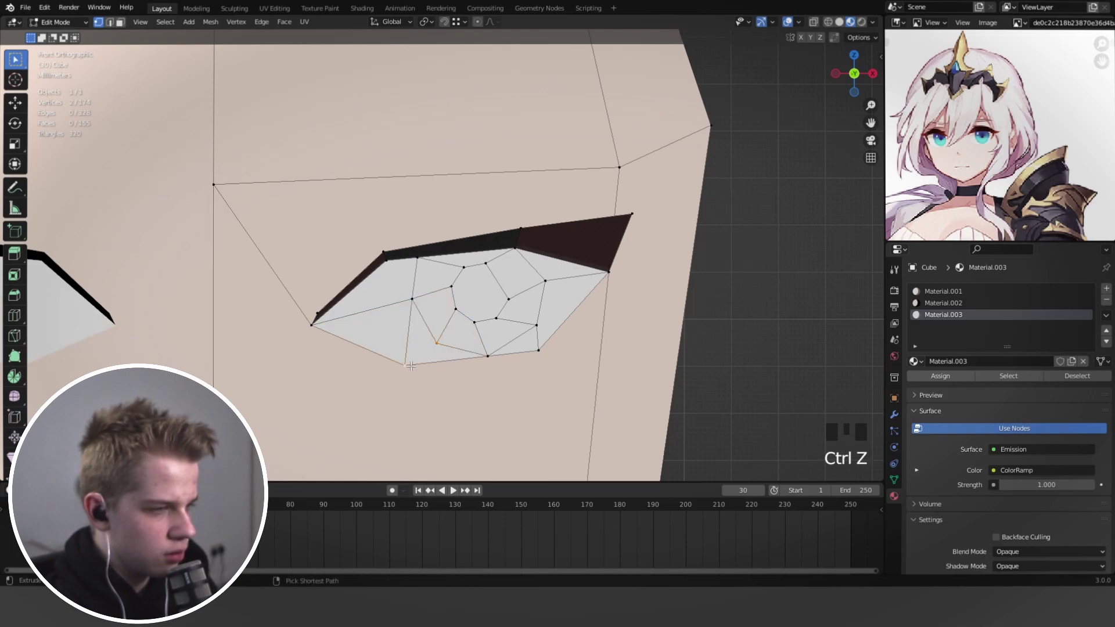
{"action": "key", "text": "2"}
{"action": "right_click", "coordinate": [409, 331]}
{"action": "key", "text": "x"}
{"action": "left_click", "coordinate": [409, 329]}
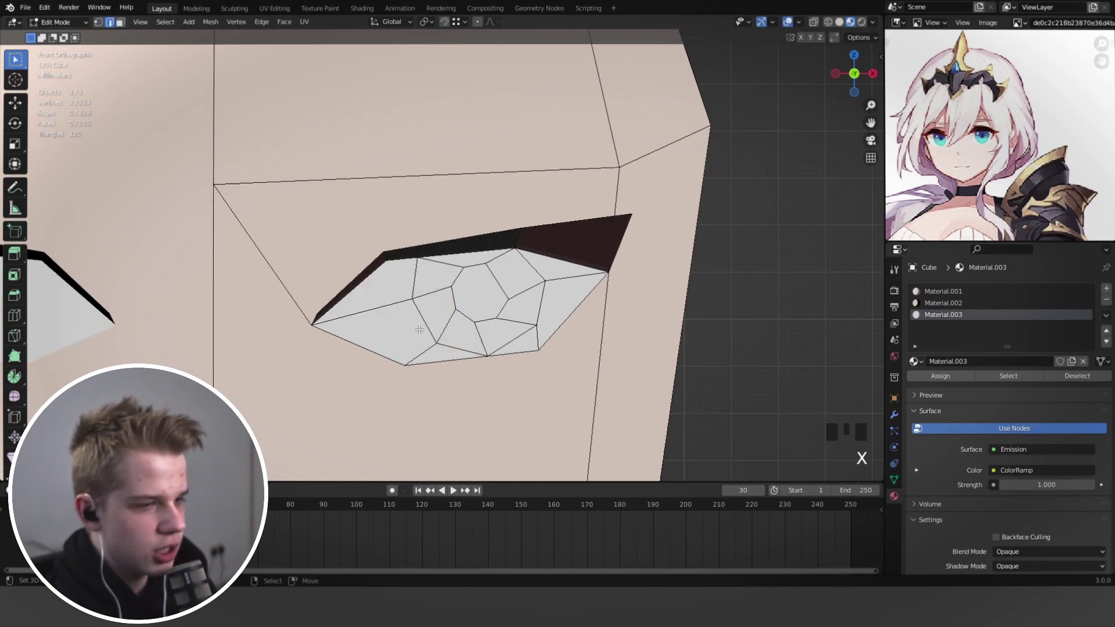
{"action": "key", "text": "alt+a"}
{"action": "scroll", "coordinate": [575, 319], "scroll_direction": "down", "scroll_amount": 3}
{"action": "scroll", "coordinate": [531, 256], "scroll_direction": "up", "scroll_amount": 2}
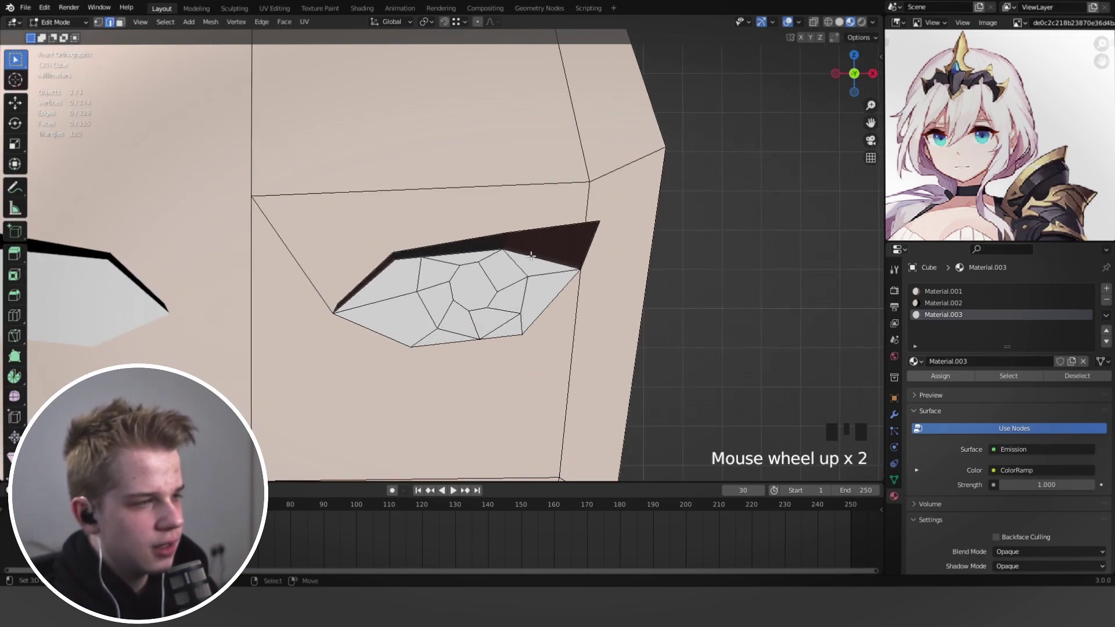
{"action": "scroll", "coordinate": [540, 273], "scroll_direction": "up", "scroll_amount": 1}
{"action": "key", "text": "Tab"}
{"action": "scroll", "coordinate": [573, 336], "scroll_direction": "down", "scroll_amount": 3}
{"action": "key", "text": "Tab"}
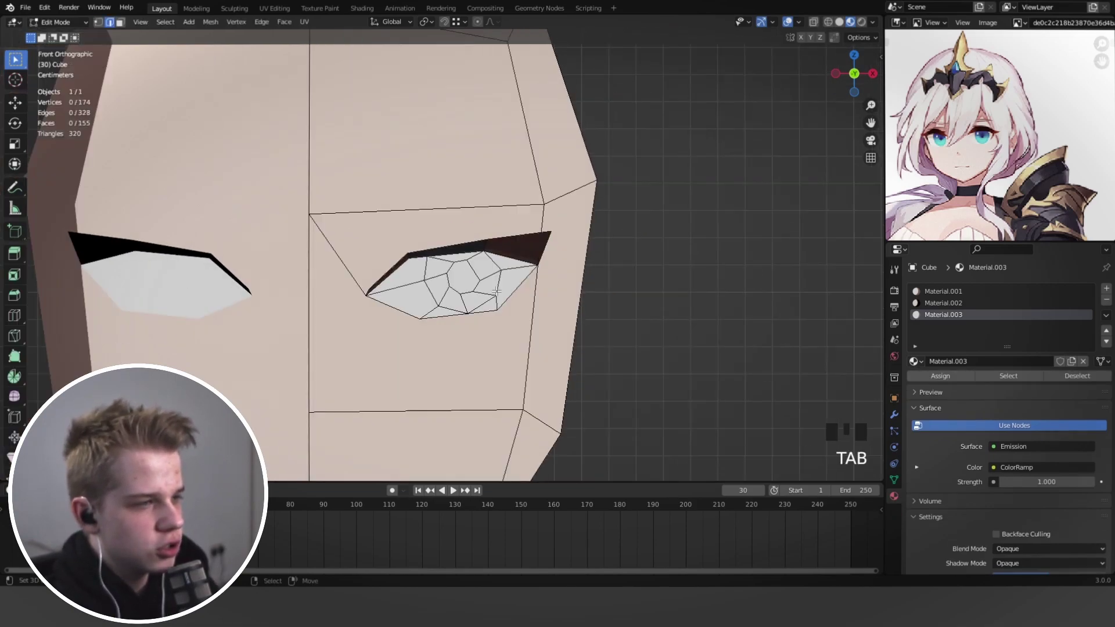
Reshape the pupil outline into a circle, then rotate, shrink and lower it slightly within the iris.
{"action": "key", "text": "z"}
{"action": "scroll", "coordinate": [493, 326], "scroll_direction": "up", "scroll_amount": 4}
{"action": "key", "text": "alt+a"}
{"action": "key", "text": "1"}
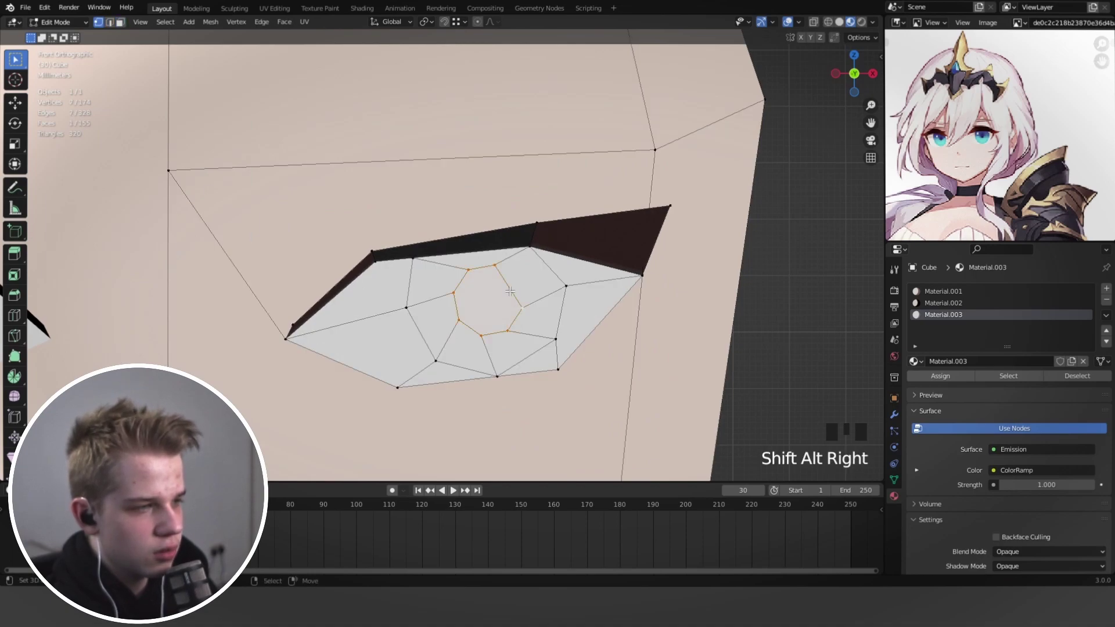
{"action": "right_click", "coordinate": [482, 288]}
{"action": "mouse_move", "coordinate": [482, 288]}
{"action": "left_click", "coordinate": [579, 308]}
{"action": "key", "text": "r"}
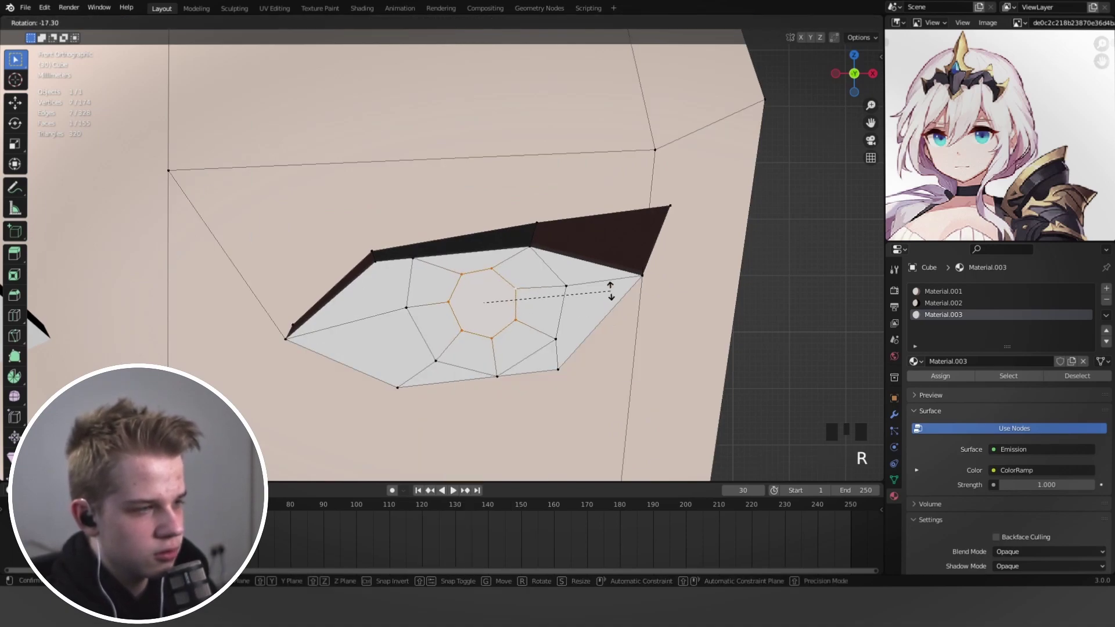
{"action": "left_click", "coordinate": [609, 290]}
{"action": "key", "text": "Tab"}
{"action": "scroll", "coordinate": [604, 296], "scroll_direction": "down", "scroll_amount": 4}
{"action": "middle_click_drag", "start_coordinate": [557, 302], "coordinate": [649, 302]}
{"action": "key", "text": "Tab"}
{"action": "scroll", "coordinate": [628, 300], "scroll_direction": "up", "scroll_amount": 4}
{"action": "scroll", "coordinate": [628, 300], "scroll_direction": "down", "scroll_amount": 5}
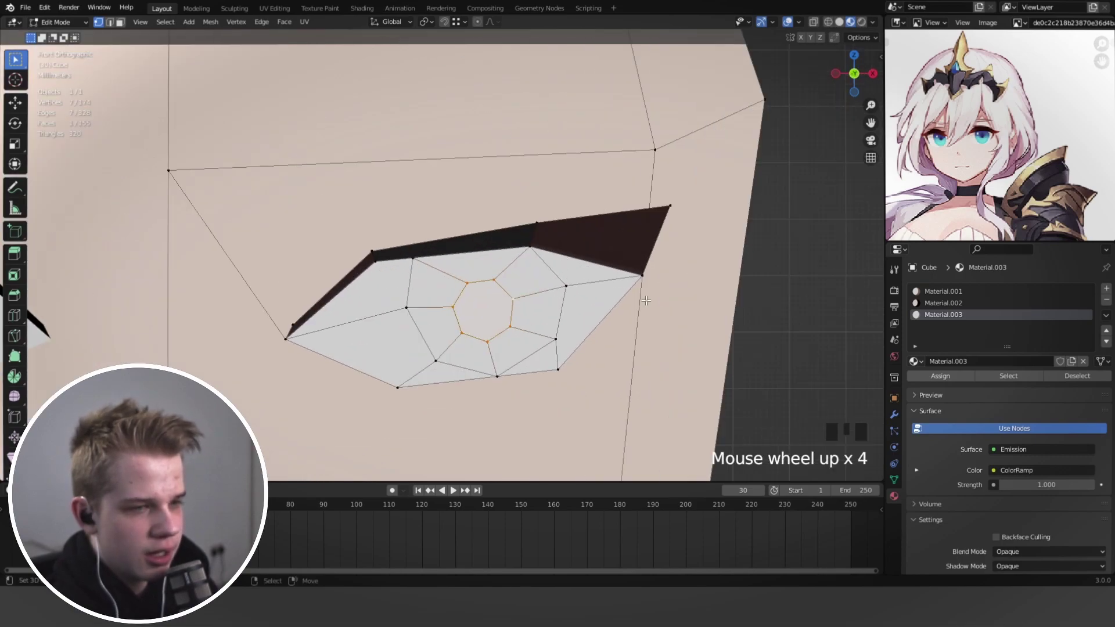
Add two material slots to the head and fill each with its own independent copy of Material.001.
{"action": "key", "text": "alt+a"}
{"action": "key", "text": "Tab"}
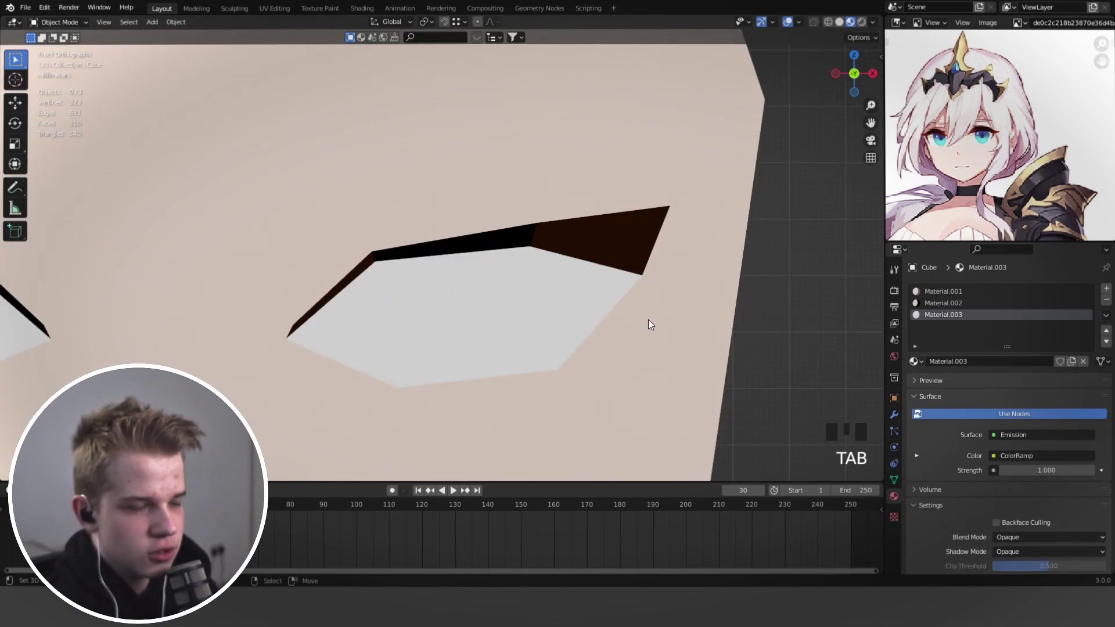
{"action": "left_click", "coordinate": [1106, 288]}
{"action": "left_click", "coordinate": [1106, 288]}
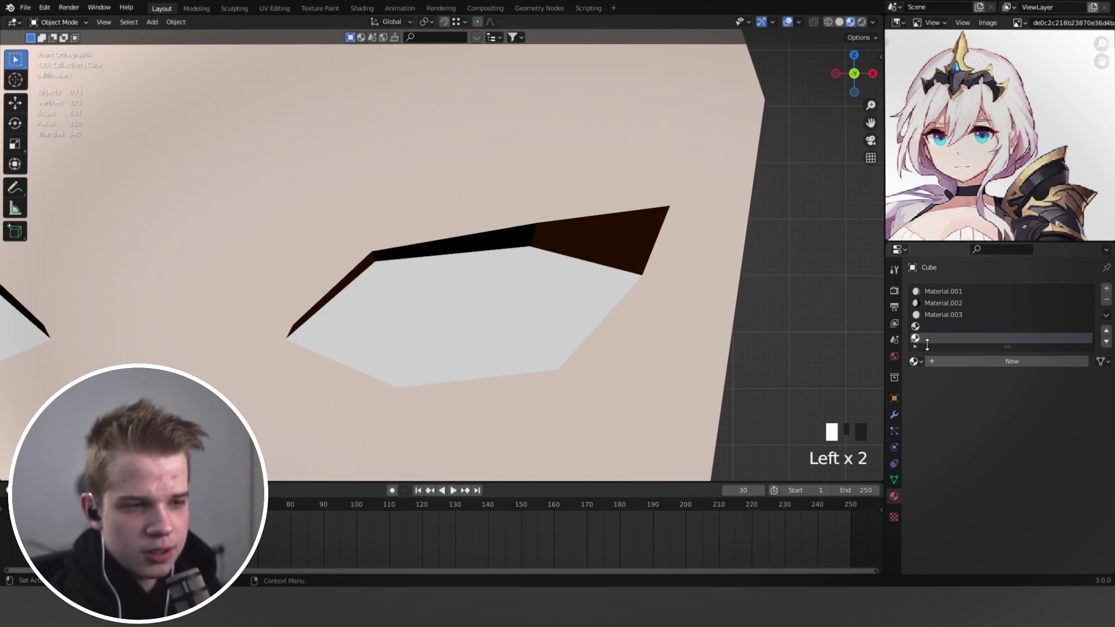
{"action": "left_click", "coordinate": [926, 328]}
{"action": "left_click", "coordinate": [915, 361]}
{"action": "left_click", "coordinate": [932, 378]}
{"action": "left_click", "coordinate": [935, 338]}
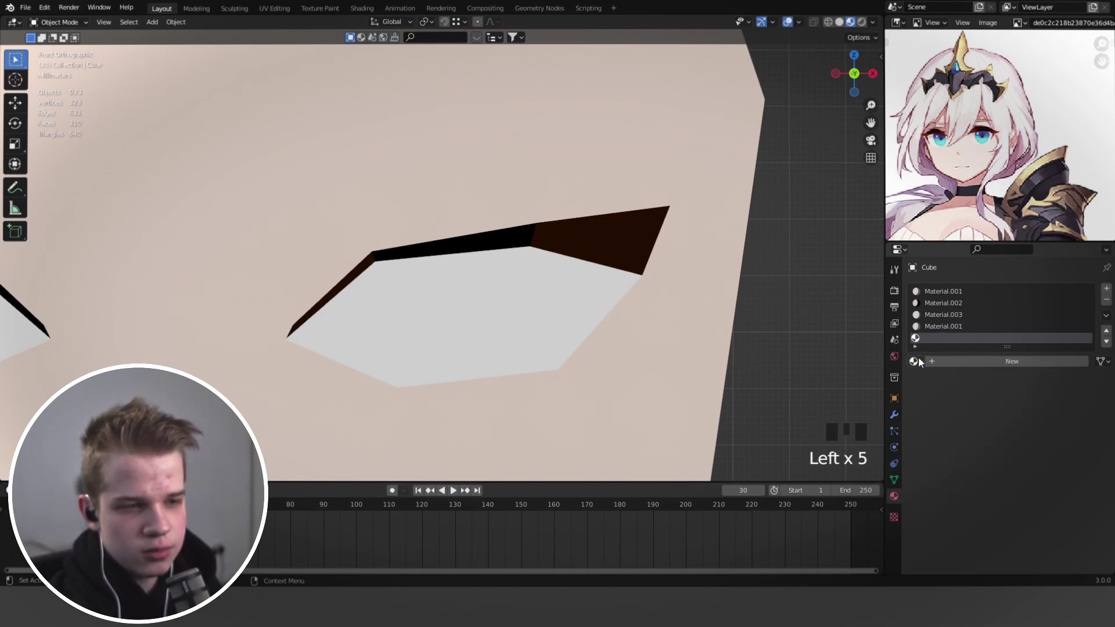
{"action": "left_click", "coordinate": [915, 361]}
{"action": "left_click", "coordinate": [940, 378]}
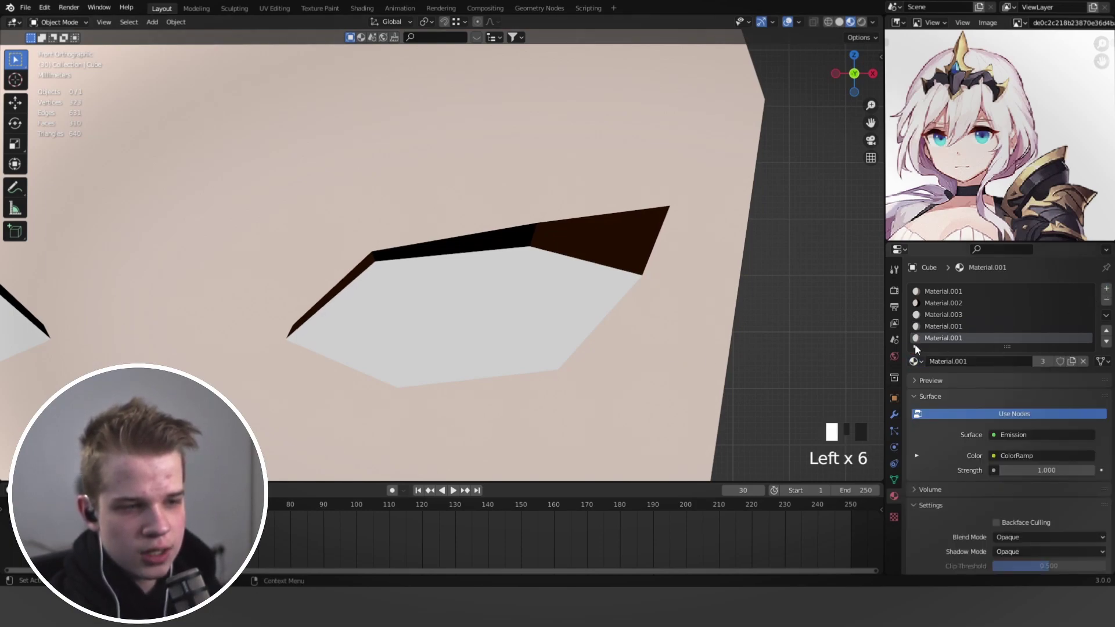
{"action": "left_click", "coordinate": [988, 341]}
{"action": "left_click", "coordinate": [954, 327]}
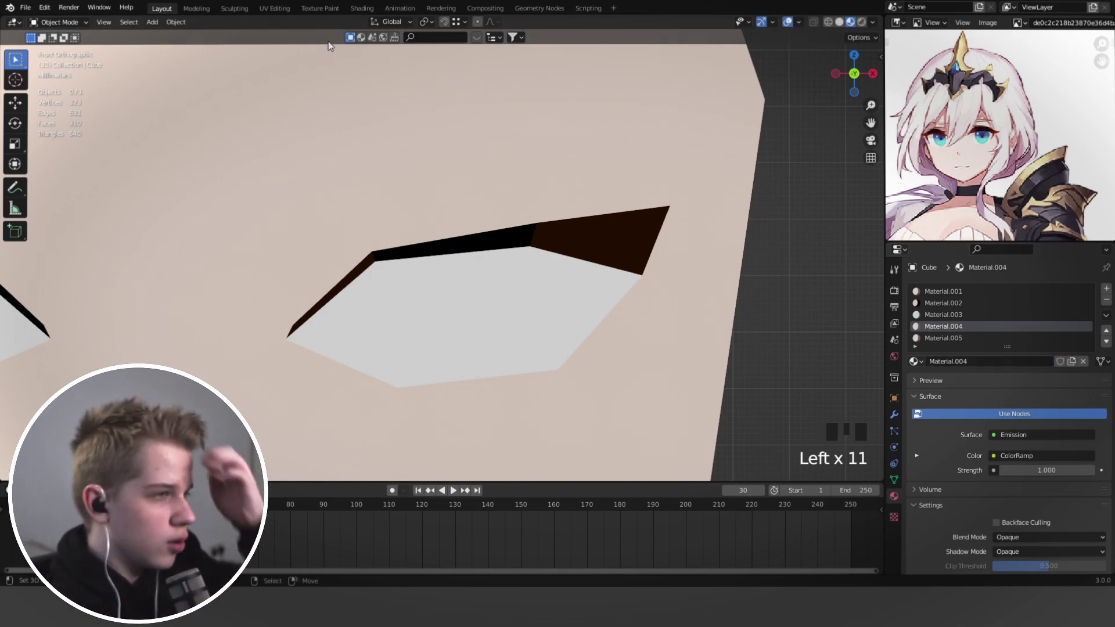
Assign Material.004 to the ring of iris faces around the pupil.
{"action": "key", "text": "Tab"}
{"action": "key", "text": "alt+a"}
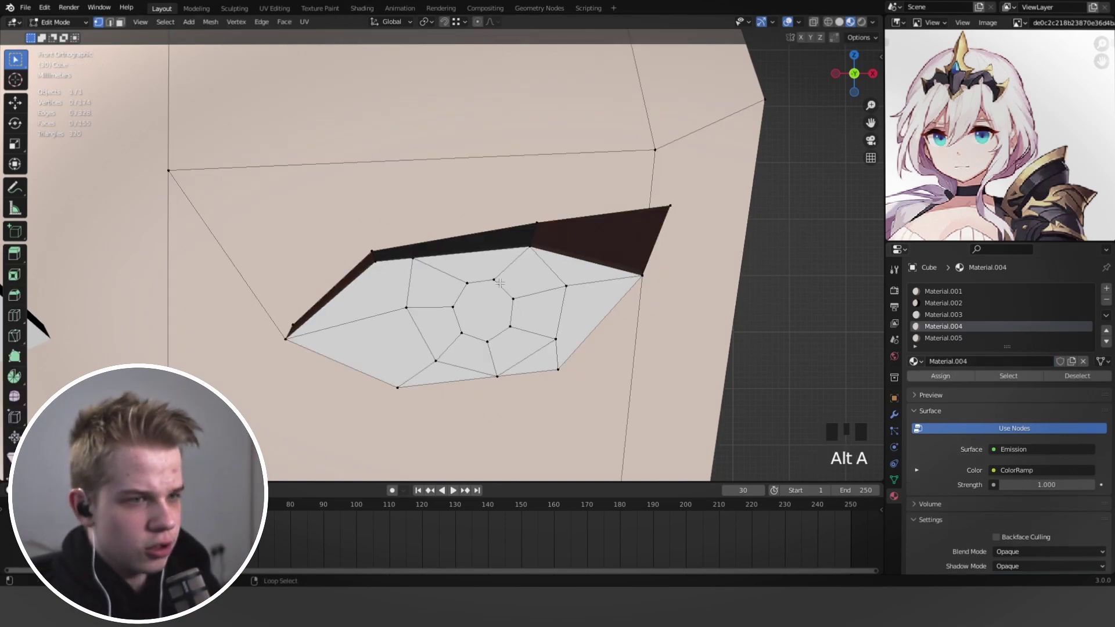
{"action": "right_click", "coordinate": [519, 332], "text": "alt+shift"}
{"action": "left_click", "coordinate": [935, 376]}
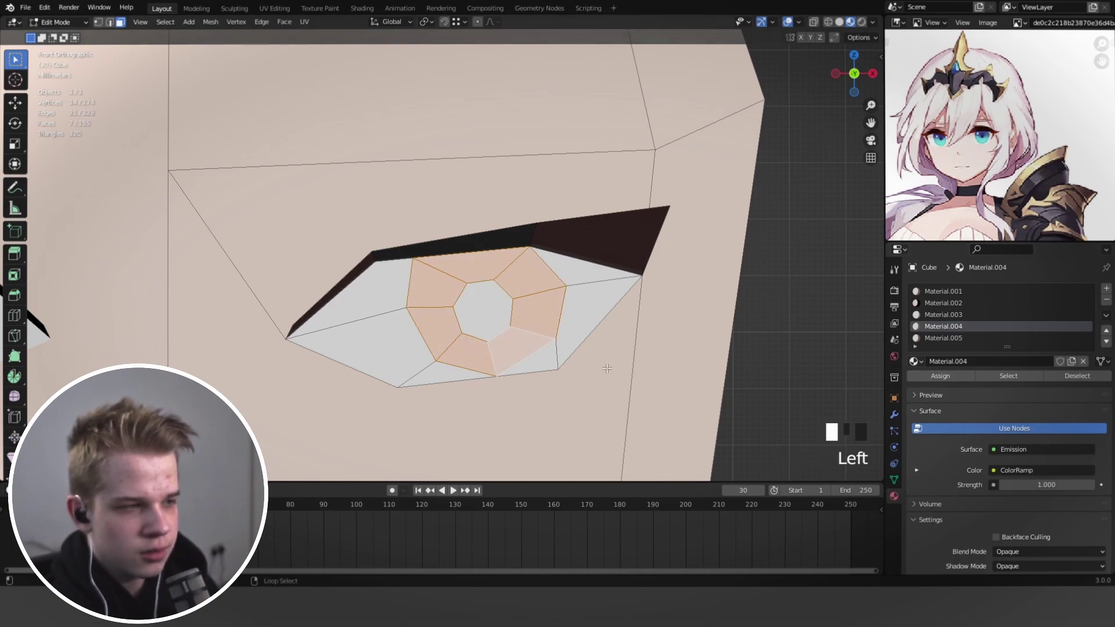
Assign Material.005 to the pupil face and return to Object Mode.
{"action": "key", "text": "Tab"}
{"action": "left_click", "coordinate": [943, 338]}
{"action": "key", "text": "Tab"}
{"action": "key", "text": "alt+a"}
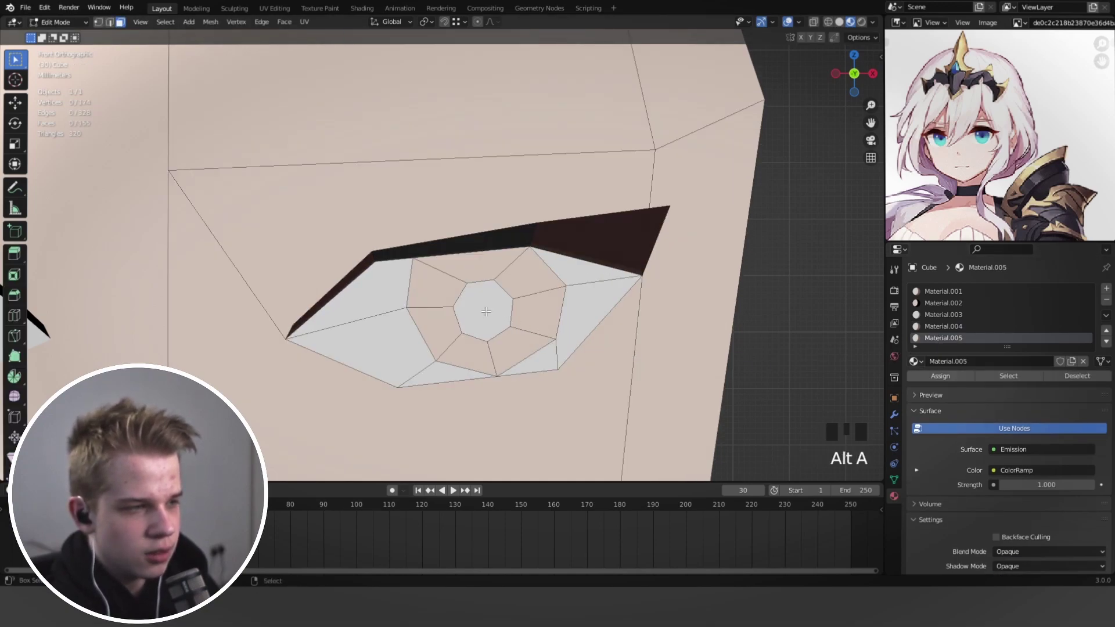
{"action": "right_click", "coordinate": [483, 310]}
{"action": "left_click", "coordinate": [930, 338]}
{"action": "left_click", "coordinate": [935, 374]}
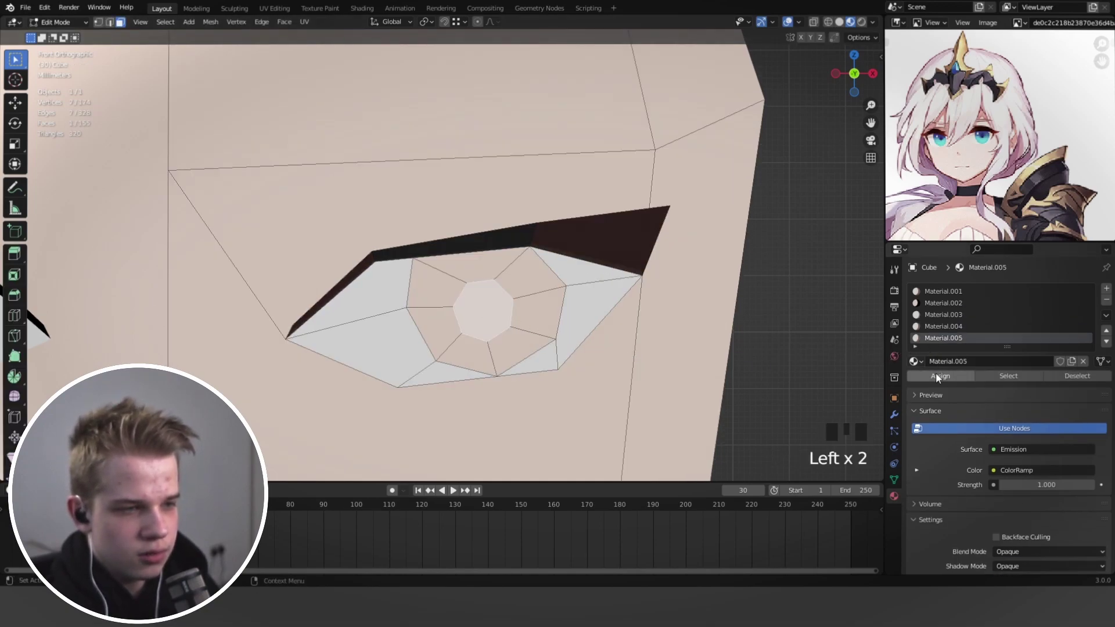
{"action": "key", "text": "alt+a"}
{"action": "key", "text": "Tab"}
Switch to the Shading workspace and make the iris material Material.004 active with its ColorRamp node in view.
{"action": "left_click", "coordinate": [348, 8]}
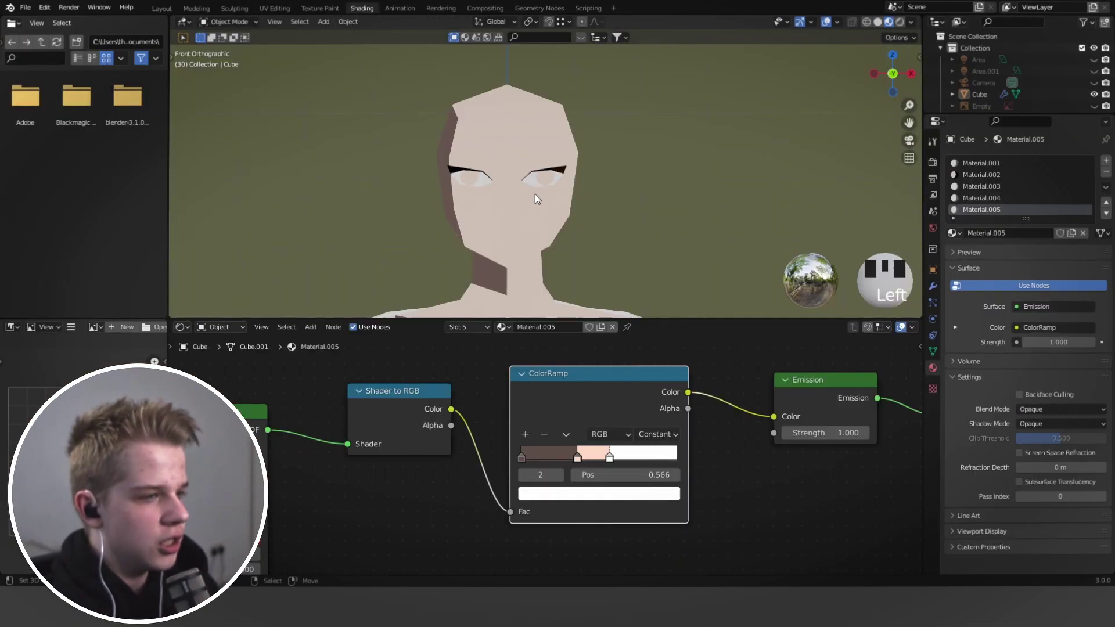
{"action": "scroll", "coordinate": [611, 189], "scroll_direction": "up", "scroll_amount": 9}
{"action": "middle_click_drag", "start_coordinate": [629, 202], "coordinate": [549, 214]}
{"action": "scroll", "coordinate": [667, 206], "scroll_direction": "down", "scroll_amount": 2}
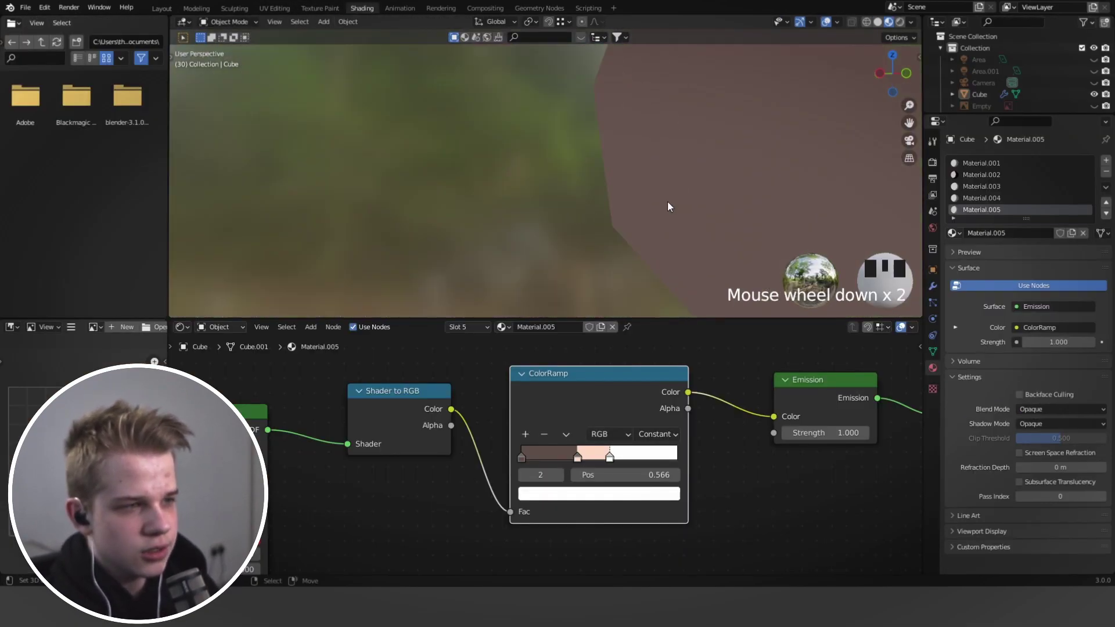
{"action": "middle_click_drag", "start_coordinate": [667, 207], "coordinate": [701, 203]}
{"action": "left_click", "coordinate": [981, 198]}
{"action": "middle_click_drag", "start_coordinate": [586, 221], "coordinate": [575, 225]}
{"action": "scroll", "coordinate": [631, 201], "scroll_direction": "up", "scroll_amount": 3}
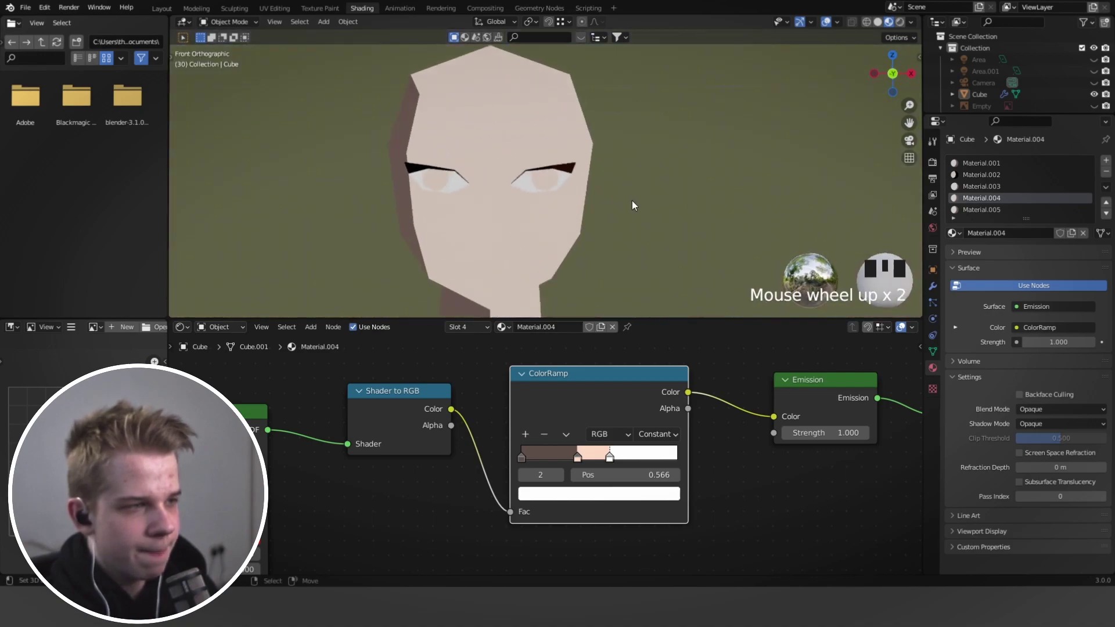
{"action": "scroll", "coordinate": [565, 444], "scroll_direction": "up", "scroll_amount": 1}
{"action": "scroll", "coordinate": [618, 416], "scroll_direction": "up", "scroll_amount": 2}
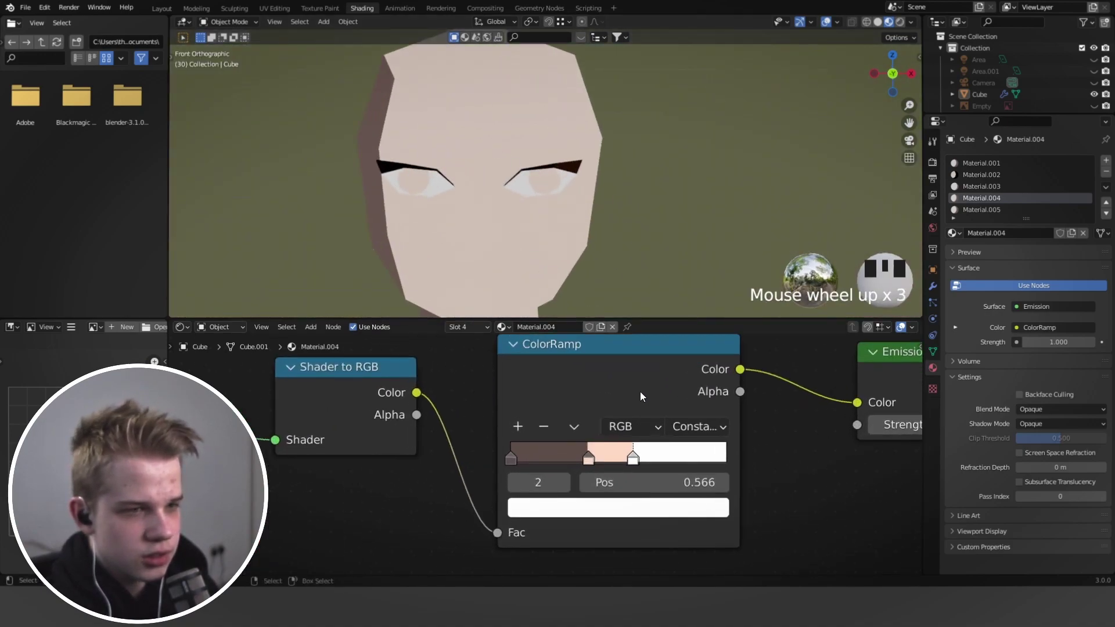
Recolor the iris material's ColorRamp with light blue for the middle stop and dark blue for the shadow stop.
{"action": "left_click", "coordinate": [617, 449]}
{"action": "left_click", "coordinate": [590, 505]}
{"action": "left_click_drag", "start_coordinate": [591, 291], "coordinate": [624, 237]}
{"action": "left_click", "coordinate": [511, 458]}
{"action": "left_click", "coordinate": [580, 512]}
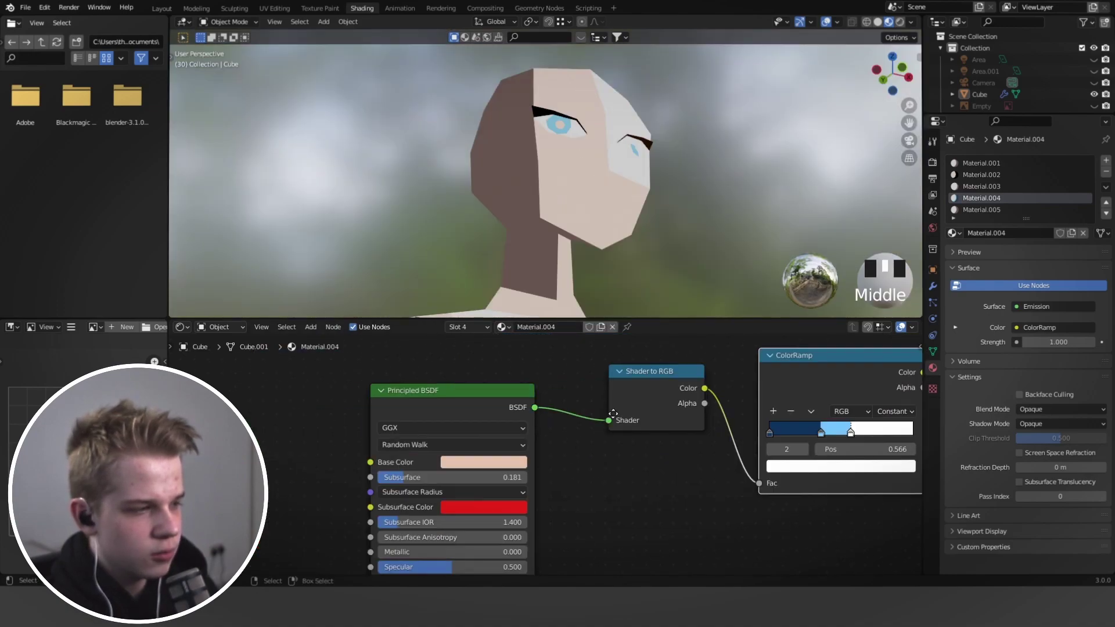
Set the iris material's Principled BSDF roughness to 0 and undo the last stray action.
{"action": "middle_click_drag", "start_coordinate": [495, 537], "coordinate": [546, 523]}
{"action": "left_click_drag", "start_coordinate": [546, 523], "coordinate": [511, 522]}
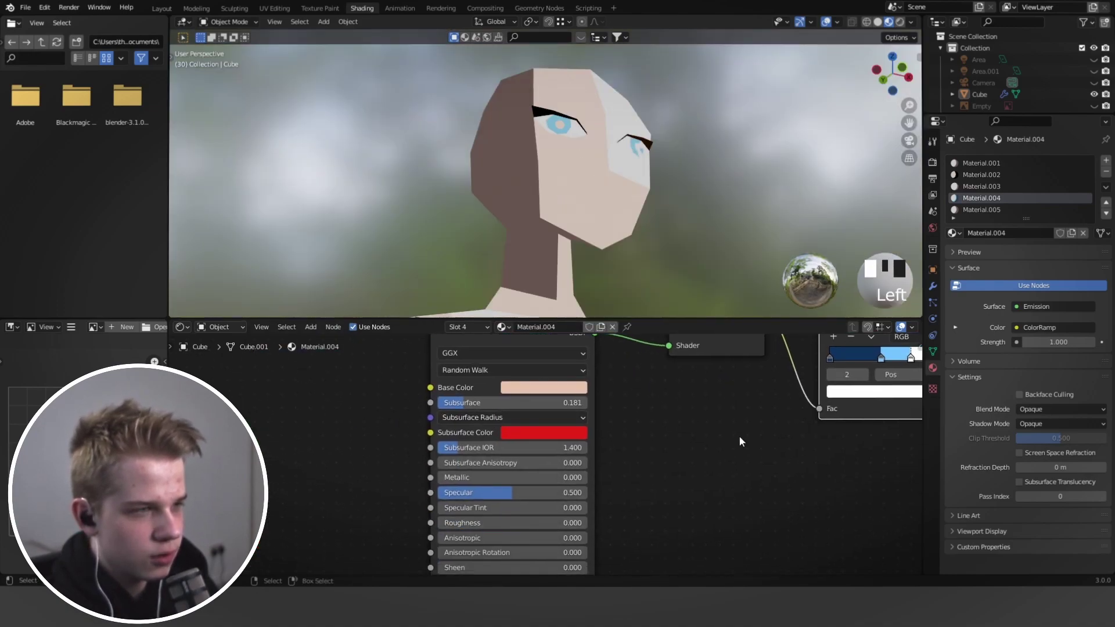
{"action": "key", "text": "ctrl+z"}
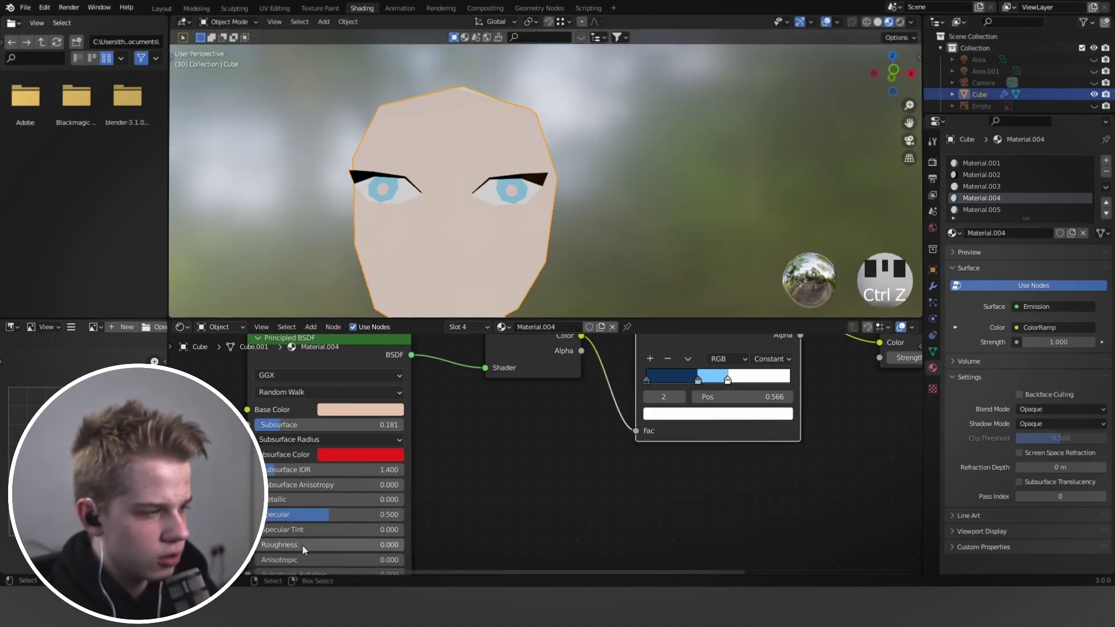
Add a Gradient Texture node above the Principled BSDF in the iris material Material.004.
{"action": "middle_click_drag", "start_coordinate": [498, 204], "coordinate": [503, 200]}
{"action": "scroll", "coordinate": [604, 226], "scroll_direction": "up", "scroll_amount": 3, "text": "shift"}
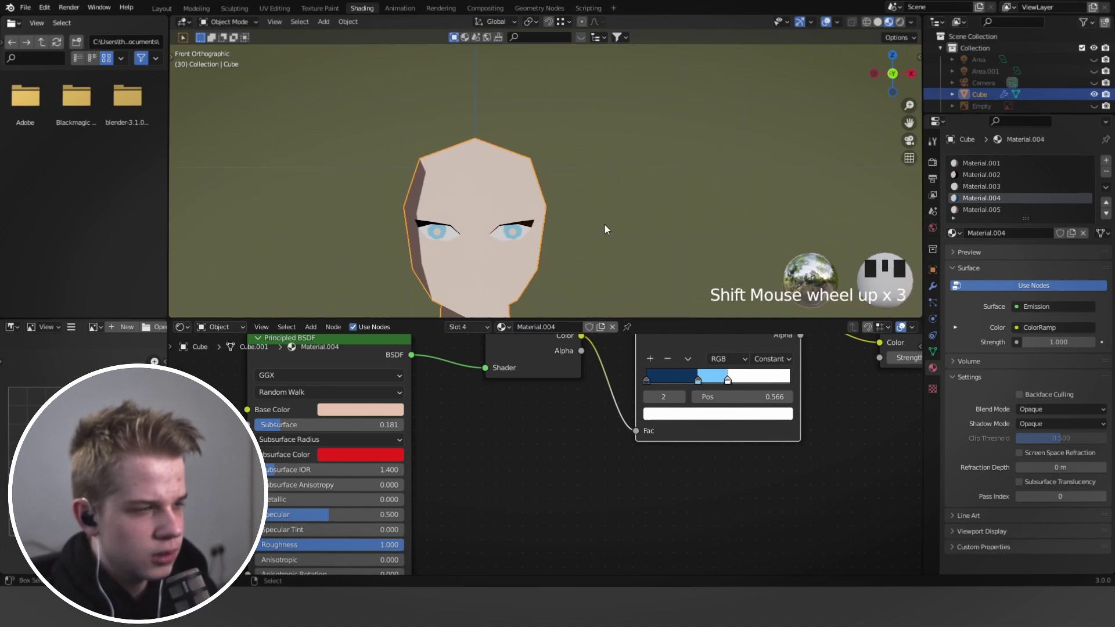
{"action": "scroll", "coordinate": [749, 159], "scroll_direction": "up", "scroll_amount": 5}
{"action": "scroll", "coordinate": [676, 423], "scroll_direction": "down", "scroll_amount": 5}
{"action": "middle_click_drag", "start_coordinate": [468, 373], "coordinate": [561, 406]}
{"action": "scroll", "coordinate": [562, 412], "scroll_direction": "up", "scroll_amount": 6}
{"action": "key", "text": "shift+a"}
{"action": "scroll", "coordinate": [527, 415], "scroll_direction": "down", "scroll_amount": 5}
{"action": "key", "text": "shift+a"}
{"action": "left_click", "coordinate": [527, 415]}
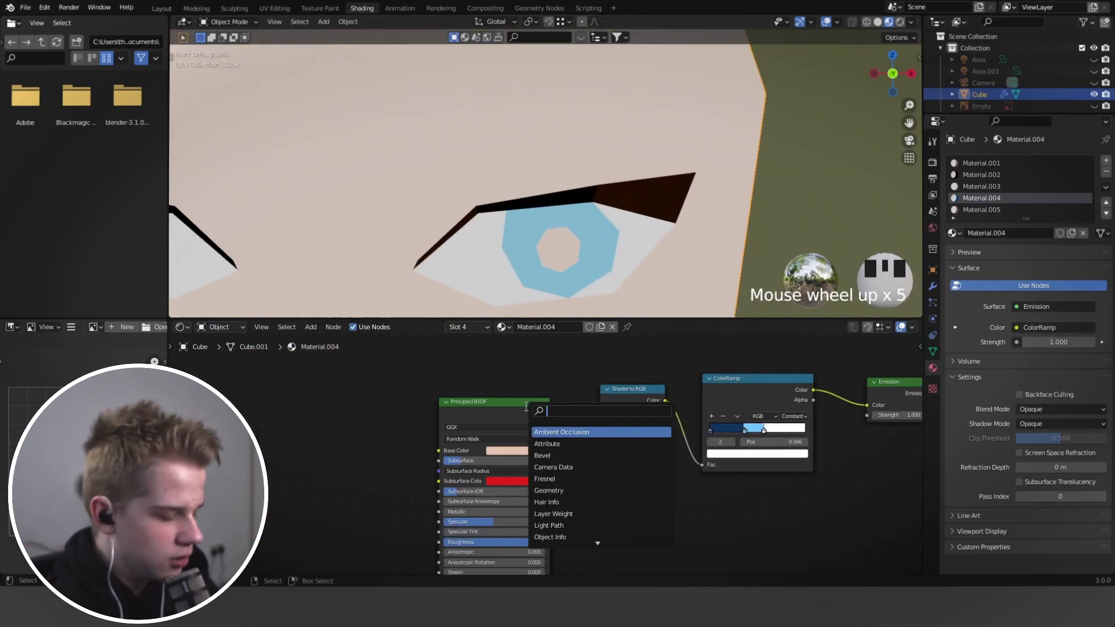
{"action": "type", "text": "grad"}
{"action": "key", "text": "Return"}
{"action": "left_click", "coordinate": [489, 330]}
{"action": "middle_click_drag", "start_coordinate": [553, 380], "coordinate": [501, 466]}
{"action": "scroll", "coordinate": [499, 464], "scroll_direction": "down", "scroll_amount": 1}
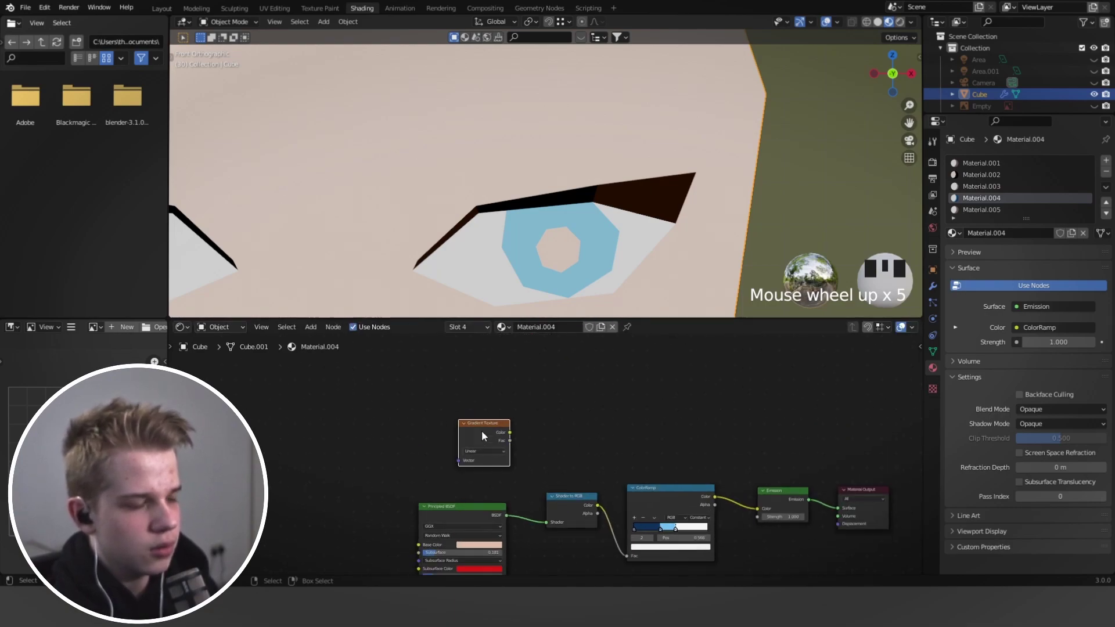
Delete the Principled BSDF, Shader to RGB and ColorRamp nodes from the iris material.
{"action": "scroll", "coordinate": [591, 221], "scroll_direction": "down", "scroll_amount": 7}
{"action": "scroll", "coordinate": [642, 469], "scroll_direction": "down", "scroll_amount": 1}
{"action": "scroll", "coordinate": [609, 487], "scroll_direction": "up", "scroll_amount": 1}
{"action": "middle_click_drag", "start_coordinate": [566, 504], "coordinate": [539, 438]}
{"action": "scroll", "coordinate": [540, 444], "scroll_direction": "down", "scroll_amount": 2}
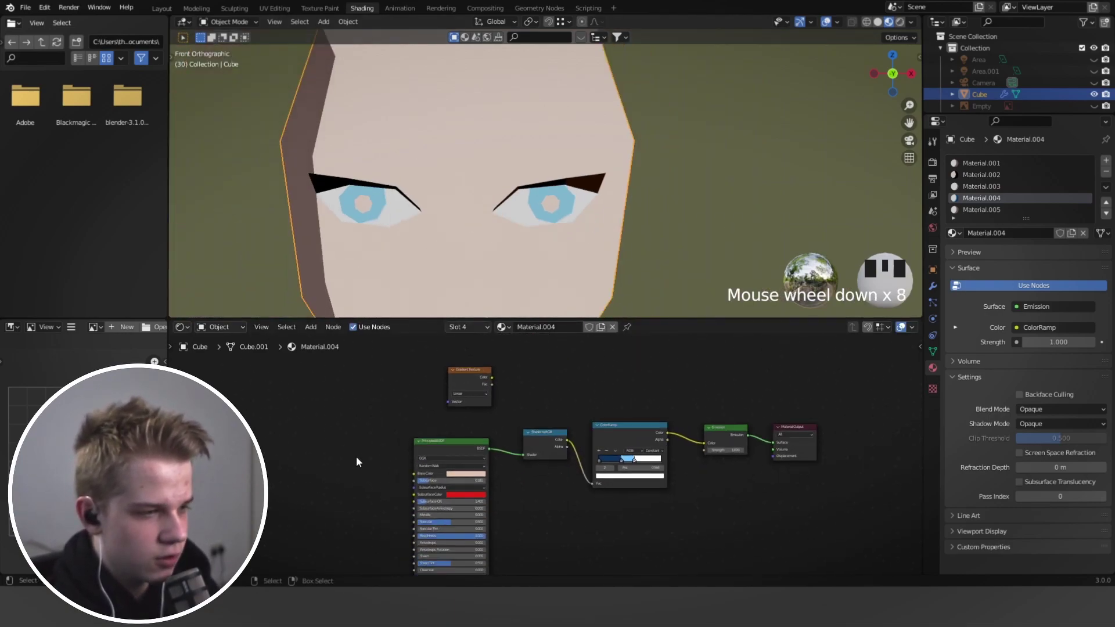
{"action": "left_click_drag", "start_coordinate": [356, 455], "coordinate": [632, 407]}
{"action": "scroll", "coordinate": [643, 418], "scroll_direction": "up", "scroll_amount": 3}
{"action": "key", "text": "x"}
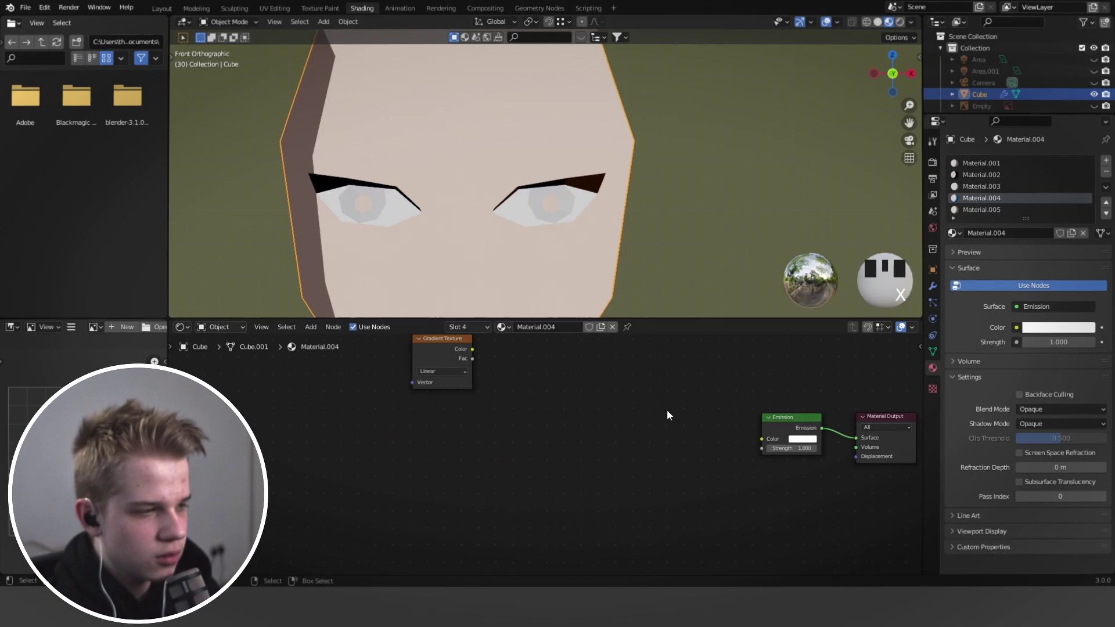
Line up the Gradient Texture with the Emission node and connect its Color output to the Emission color.
{"action": "left_click_drag", "start_coordinate": [450, 354], "coordinate": [556, 444]}
{"action": "middle_click_drag", "start_coordinate": [660, 448], "coordinate": [547, 455]}
{"action": "scroll", "coordinate": [547, 454], "scroll_direction": "up", "scroll_amount": 1}
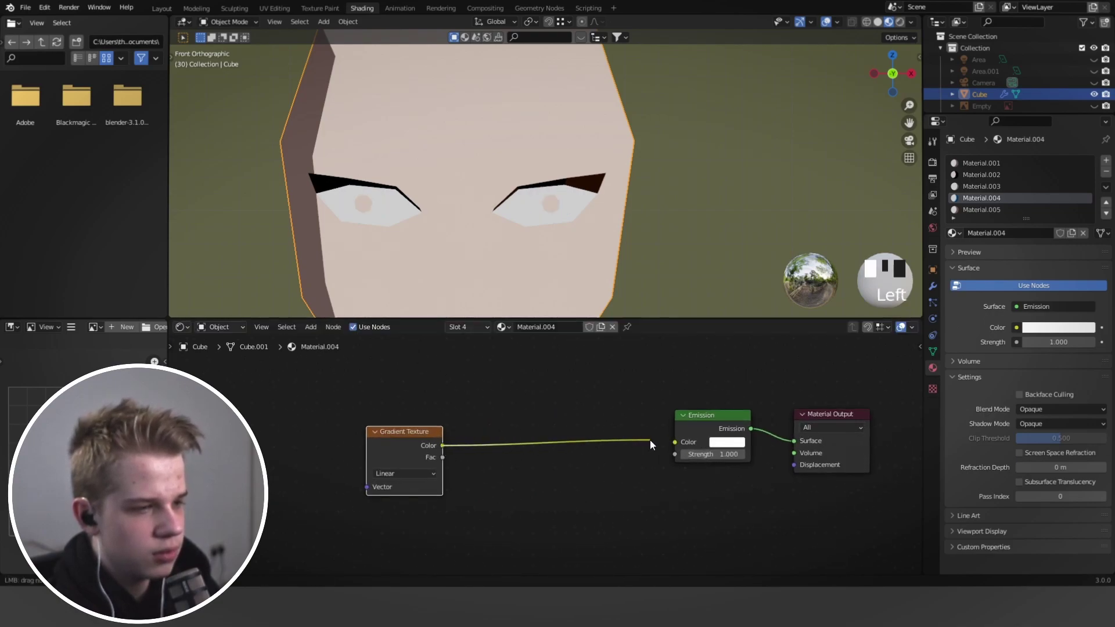
{"action": "left_click_drag", "start_coordinate": [442, 445], "coordinate": [675, 442]}
{"action": "scroll", "coordinate": [530, 420], "scroll_direction": "up", "scroll_amount": 3}
{"action": "key", "text": "shift+a"}
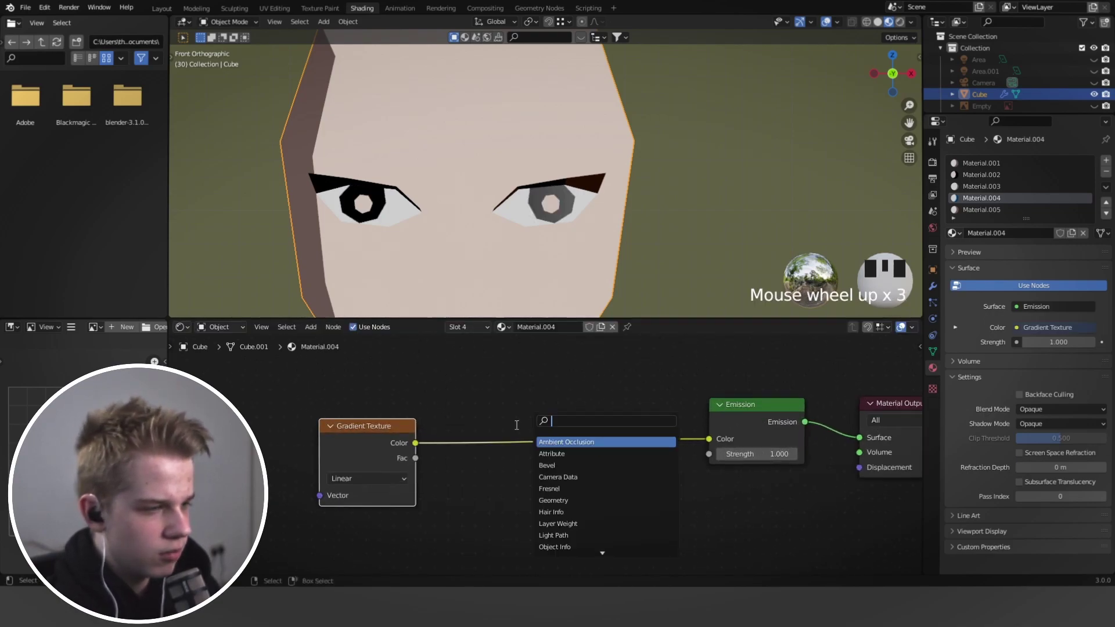
{"action": "key", "text": "Escape"}
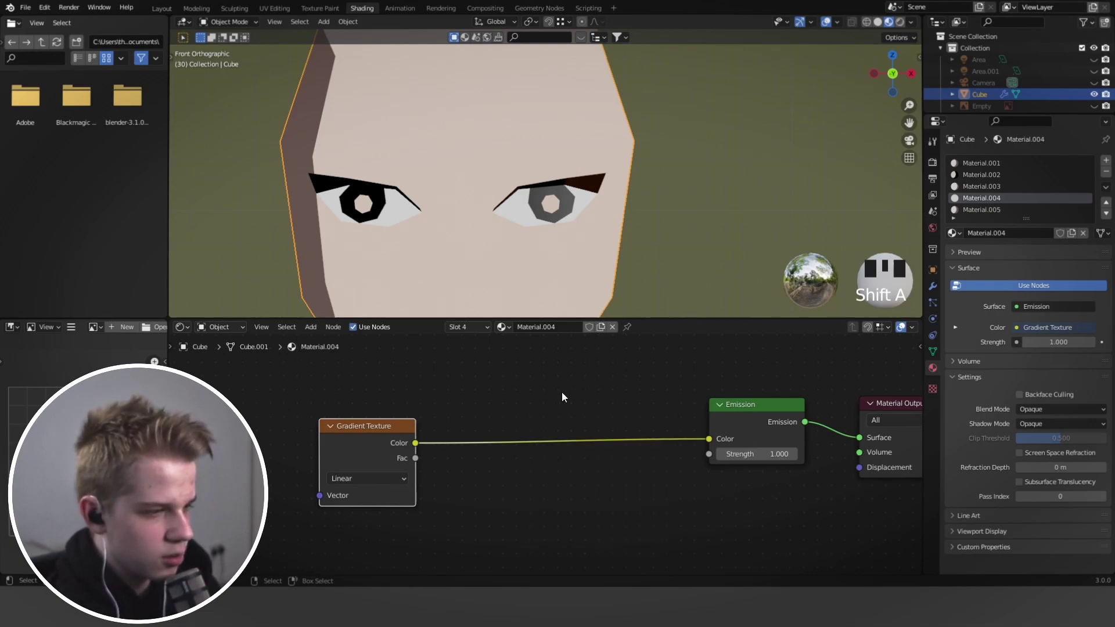
Add Texture Coordinate and Mapping nodes feeding the Gradient Texture's vector input.
{"action": "key", "text": "ctrl+t"}
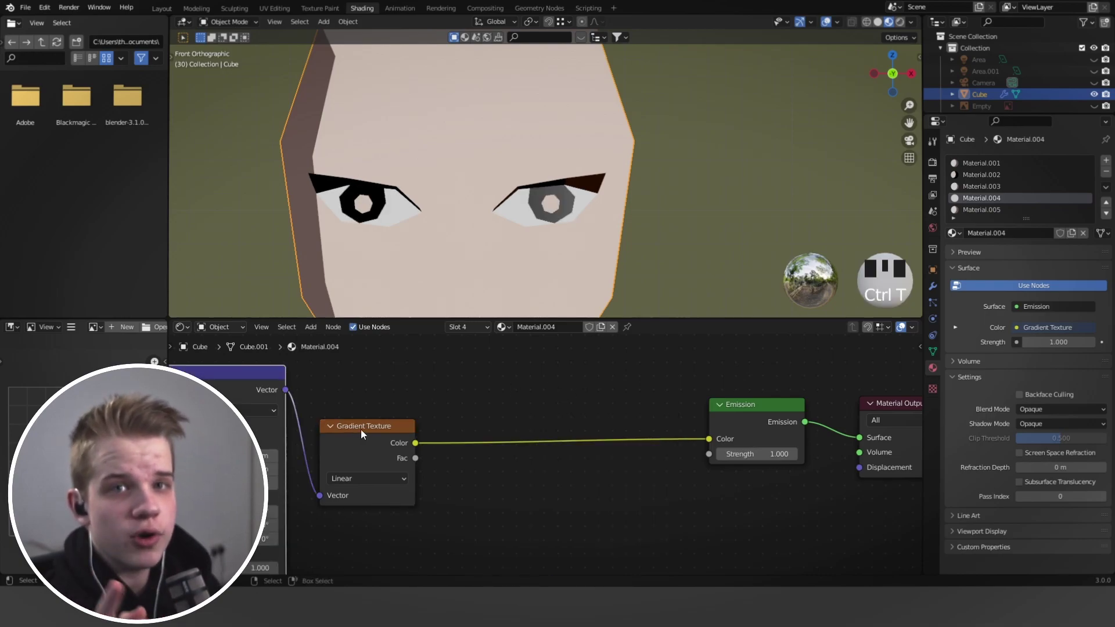
{"action": "scroll", "coordinate": [377, 482], "scroll_direction": "down", "scroll_amount": 5}
{"action": "middle_click_drag", "start_coordinate": [370, 517], "coordinate": [570, 493]}
{"action": "scroll", "coordinate": [586, 486], "scroll_direction": "up", "scroll_amount": 6}
{"action": "left_click", "coordinate": [597, 481]}
{"action": "scroll", "coordinate": [592, 473], "scroll_direction": "up", "scroll_amount": 2}
{"action": "scroll", "coordinate": [517, 372], "scroll_direction": "down", "scroll_amount": 2}
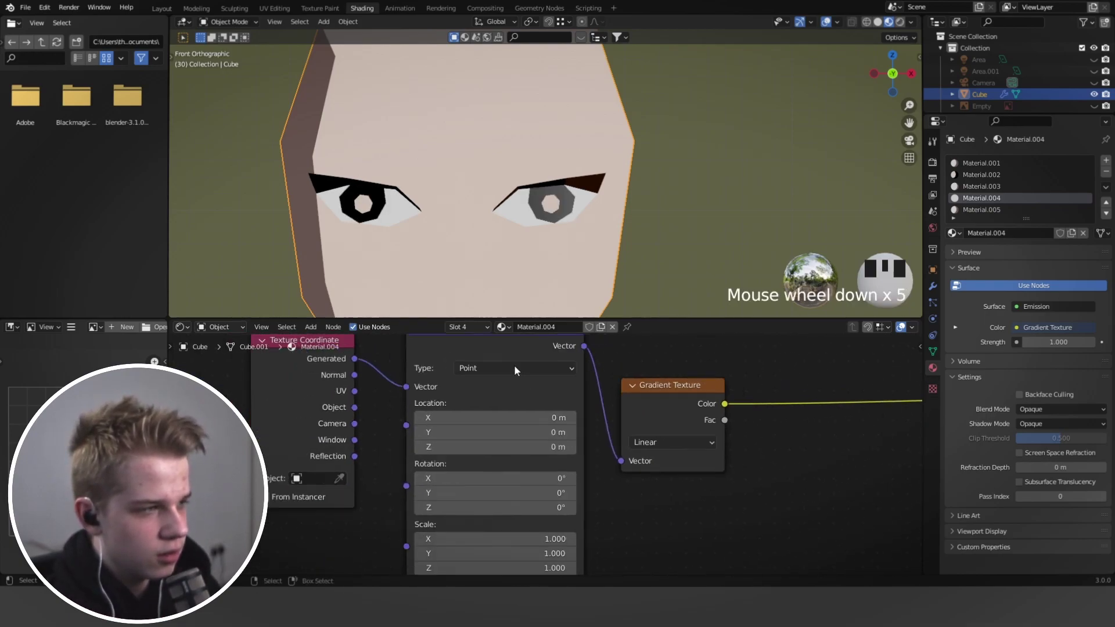
Set the Mapping node's Y rotation to 90°.
{"action": "scroll", "coordinate": [569, 430], "scroll_direction": "down", "scroll_amount": 3}
{"action": "scroll", "coordinate": [546, 455], "scroll_direction": "up", "scroll_amount": 4}
{"action": "left_click", "coordinate": [523, 496]}
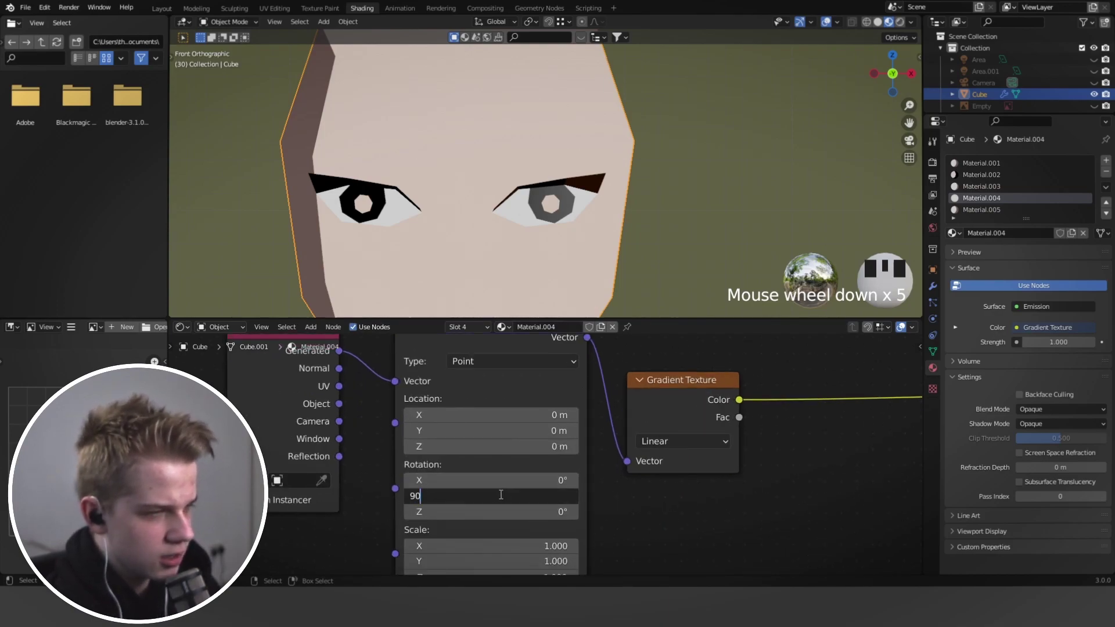
{"action": "left_click", "coordinate": [541, 264]}
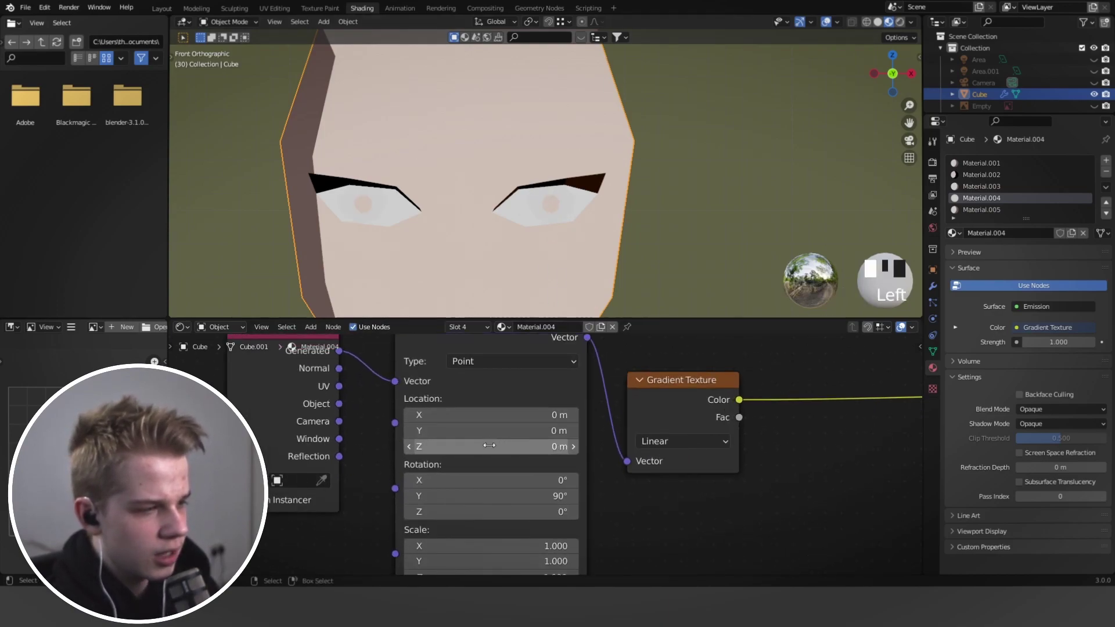
Try shifting the gradient with the Mapping node's X, Y and Z location values.
{"action": "left_click_drag", "start_coordinate": [489, 445], "coordinate": [475, 415], "text": "shift"}
{"action": "right_click", "coordinate": [522, 446]}
{"action": "right_click", "coordinate": [528, 431]}
{"action": "right_click", "coordinate": [430, 415]}
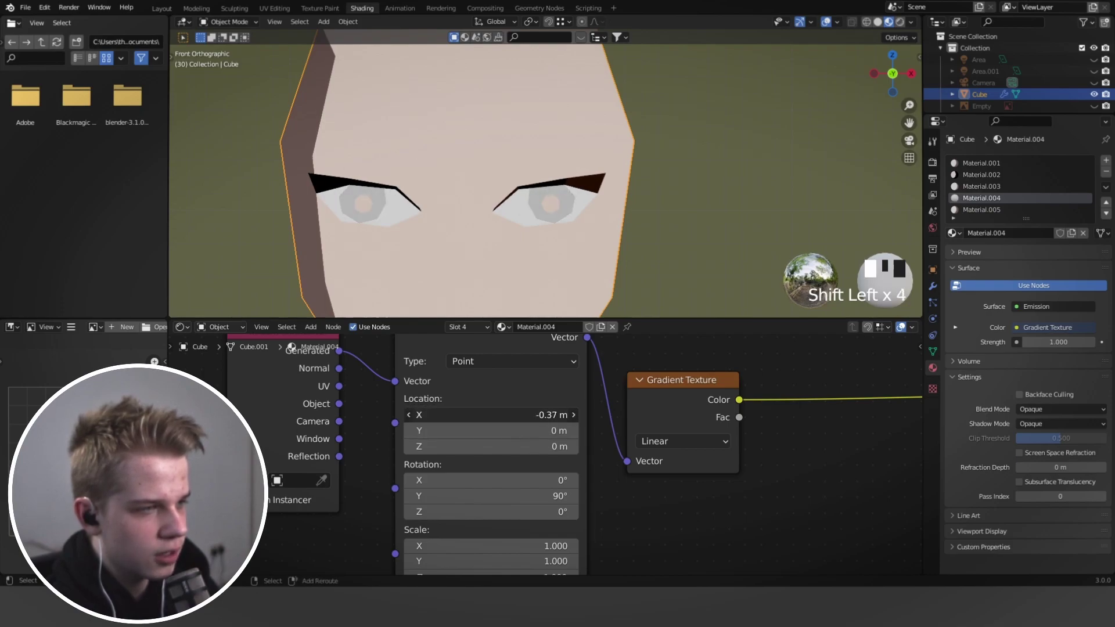
{"action": "right_click", "coordinate": [491, 415]}
Set the Mapping node's scale to 2.820 on all three axes.
{"action": "scroll", "coordinate": [534, 560], "scroll_direction": "up", "scroll_amount": 1}
{"action": "middle_click_drag", "start_coordinate": [534, 560], "coordinate": [559, 483]}
{"action": "left_click_drag", "start_coordinate": [556, 468], "coordinate": [540, 503], "text": "shift"}
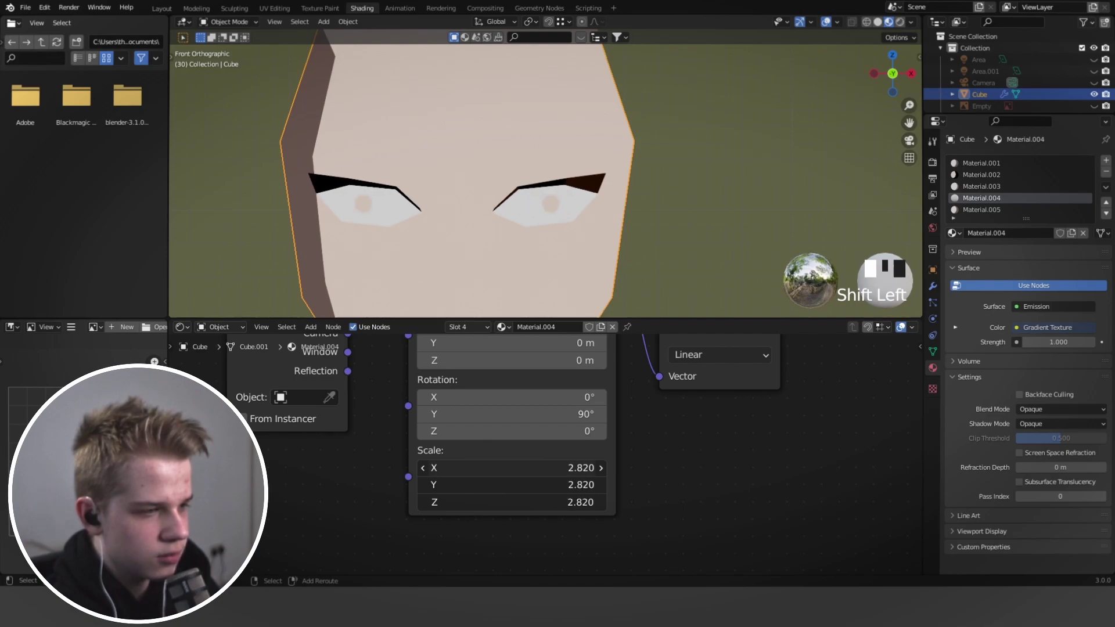
Try a Mapping scale of 4.780 on all three axes.
{"action": "middle_click_drag", "start_coordinate": [561, 359], "coordinate": [559, 439]}
{"action": "middle_click_drag", "start_coordinate": [539, 493], "coordinate": [548, 433]}
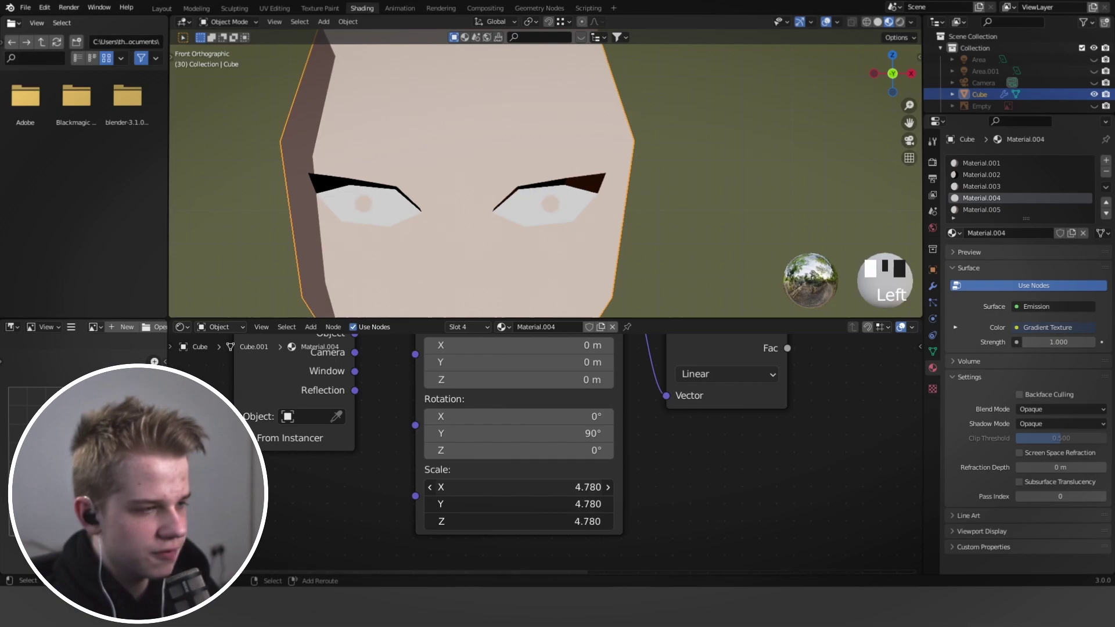
{"action": "right_click", "coordinate": [552, 487]}
Set the Mapping node's X location to -2.41 m to place the gradient over the irises.
{"action": "middle_click_drag", "start_coordinate": [549, 363], "coordinate": [543, 440]}
{"action": "mouse_move", "coordinate": [541, 422]}
{"action": "left_mouse_down", "text": "shift"}
{"action": "mouse_move", "coordinate": [580, 423]}
{"action": "mouse_move", "coordinate": [522, 423]}
{"action": "mouse_move", "coordinate": [558, 423]}
{"action": "mouse_move", "coordinate": [546, 423]}
{"action": "left_mouse_up", "text": "shift"}
{"action": "scroll", "coordinate": [556, 424], "scroll_direction": "down", "scroll_amount": 3}
{"action": "scroll", "coordinate": [648, 210], "scroll_direction": "down", "scroll_amount": 5}
{"action": "scroll", "coordinate": [671, 274], "scroll_direction": "up", "scroll_amount": 9}
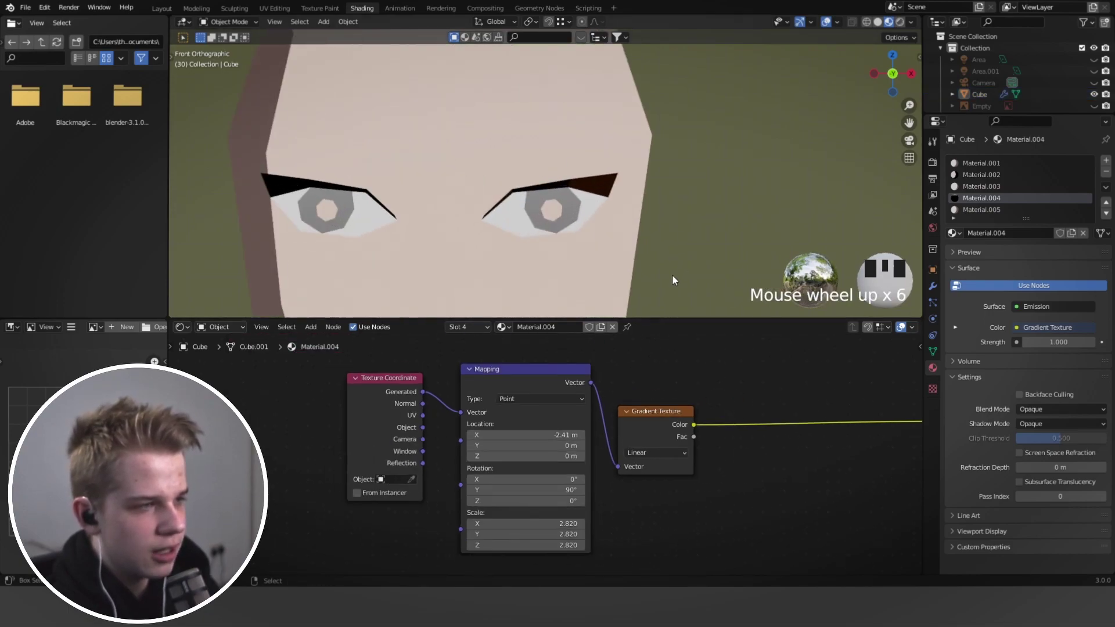
{"action": "key", "text": "Tab"}
{"action": "right_click", "coordinate": [631, 261]}
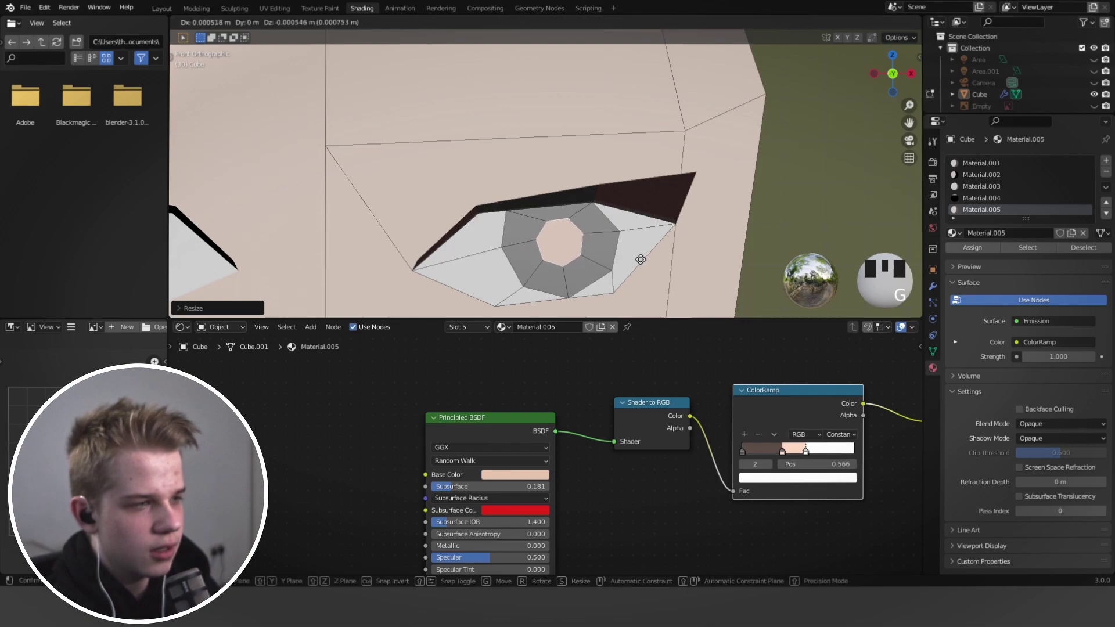
{"action": "key", "text": "1"}
{"action": "scroll", "coordinate": [529, 223], "scroll_direction": "down", "scroll_amount": 1}
{"action": "key", "text": "alt+a"}
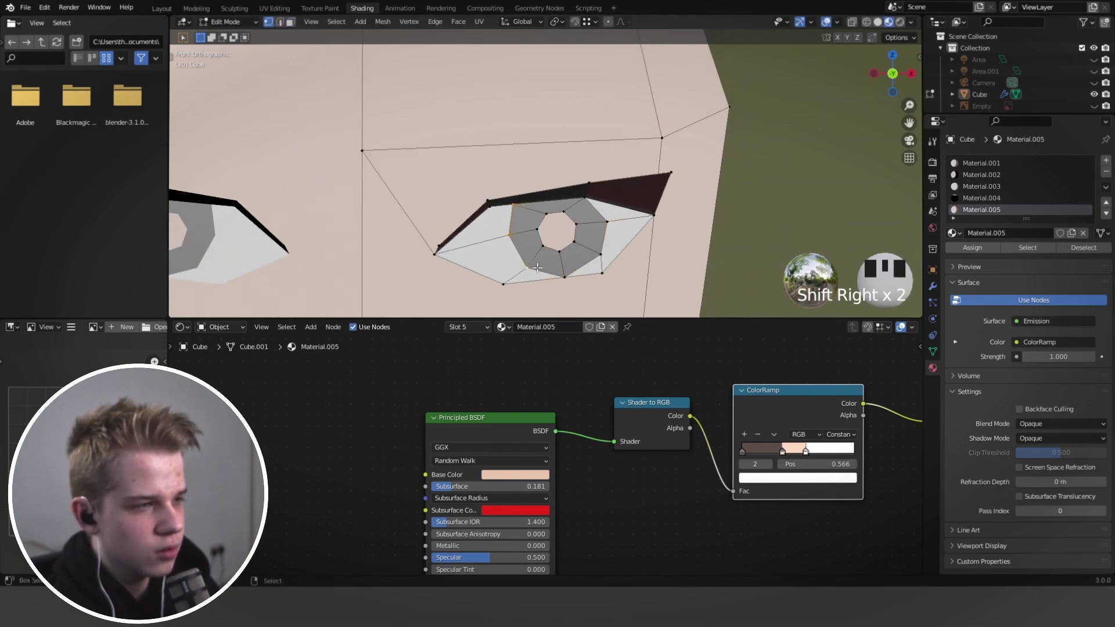
{"action": "scroll", "coordinate": [537, 267], "scroll_direction": "down", "scroll_amount": 1}
{"action": "key", "text": "Tab"}
{"action": "scroll", "coordinate": [614, 240], "scroll_direction": "up", "scroll_amount": 3}
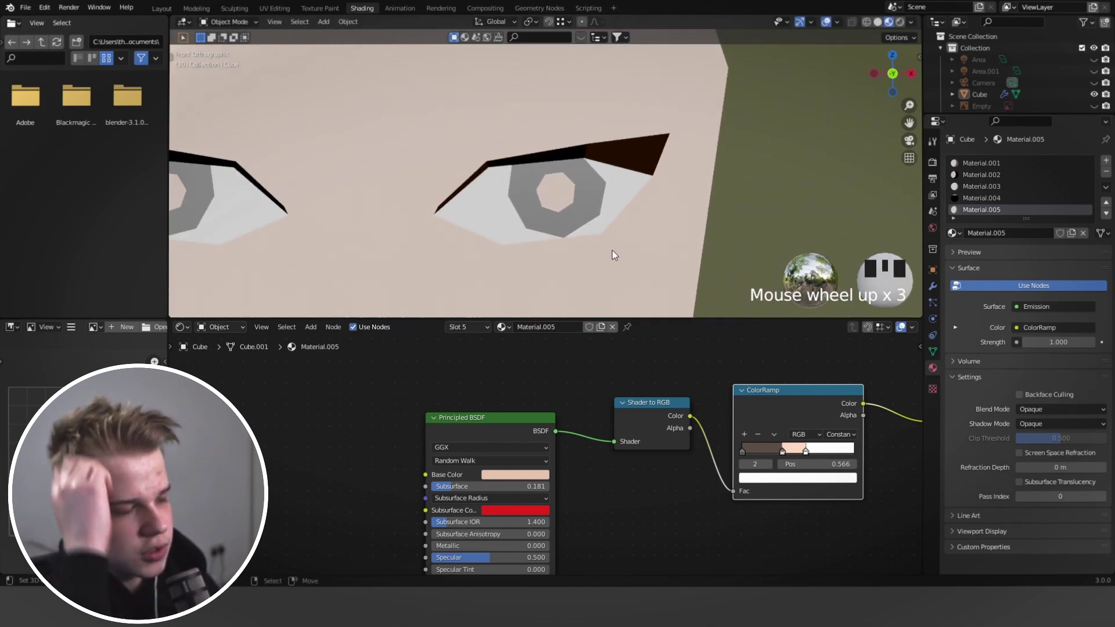
{"action": "key", "text": "Tab"}
{"action": "scroll", "coordinate": [616, 249], "scroll_direction": "up", "scroll_amount": 2}
{"action": "key", "text": "Tab"}
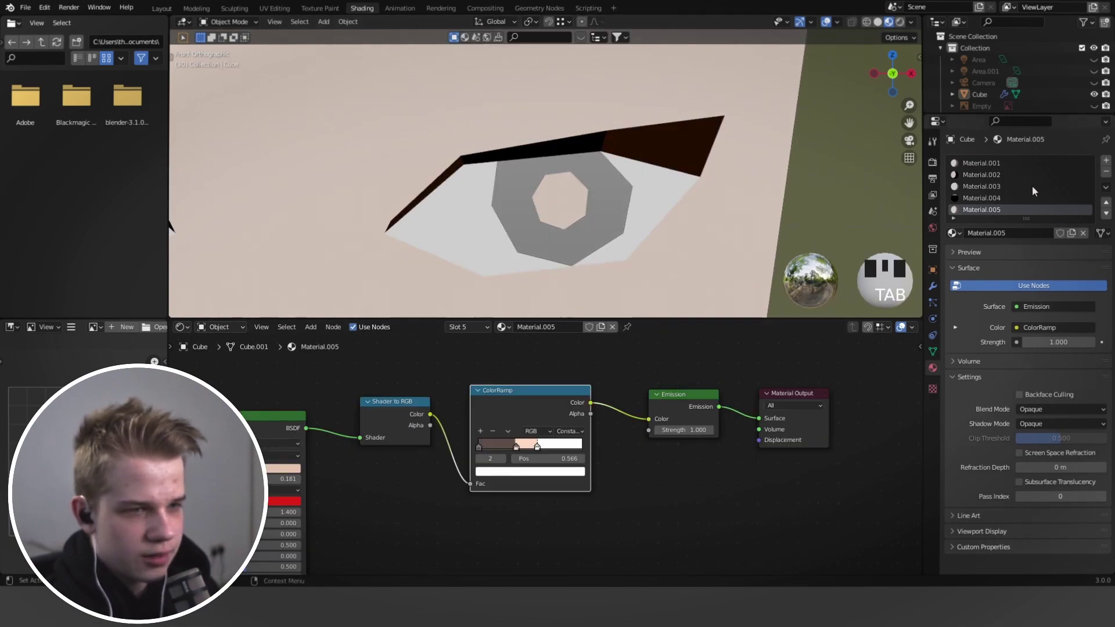
Make the iris material Material.004 active and insert a ColorRamp between the Gradient Texture and Emission nodes.
{"action": "left_click", "coordinate": [979, 199]}
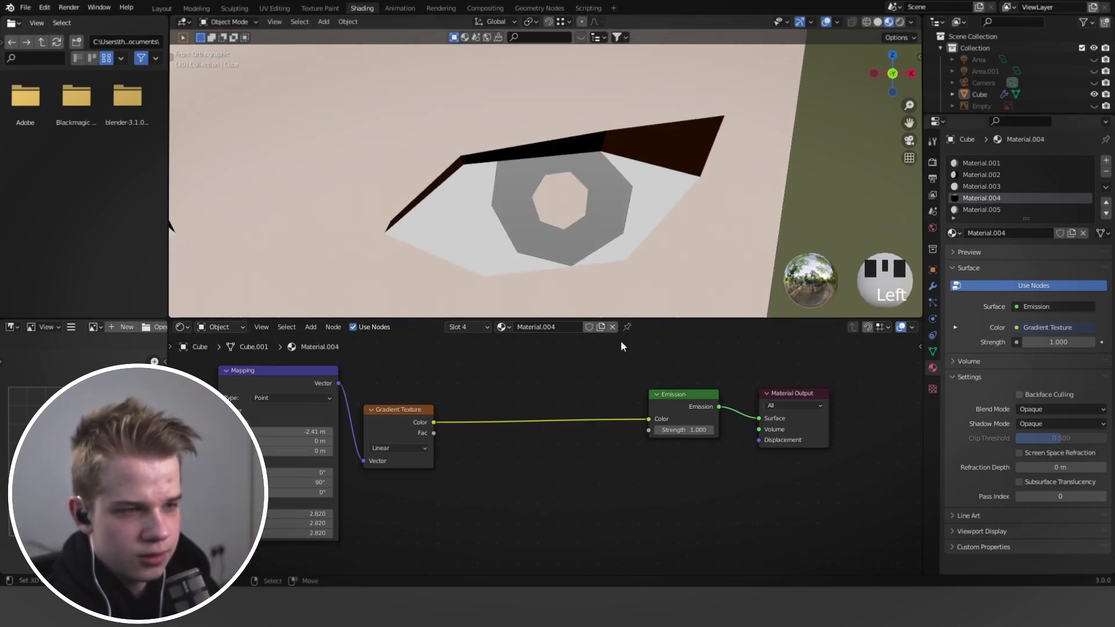
{"action": "middle_click_drag", "start_coordinate": [519, 446], "coordinate": [559, 465]}
{"action": "key", "text": "shift+a"}
{"action": "left_click", "coordinate": [604, 413]}
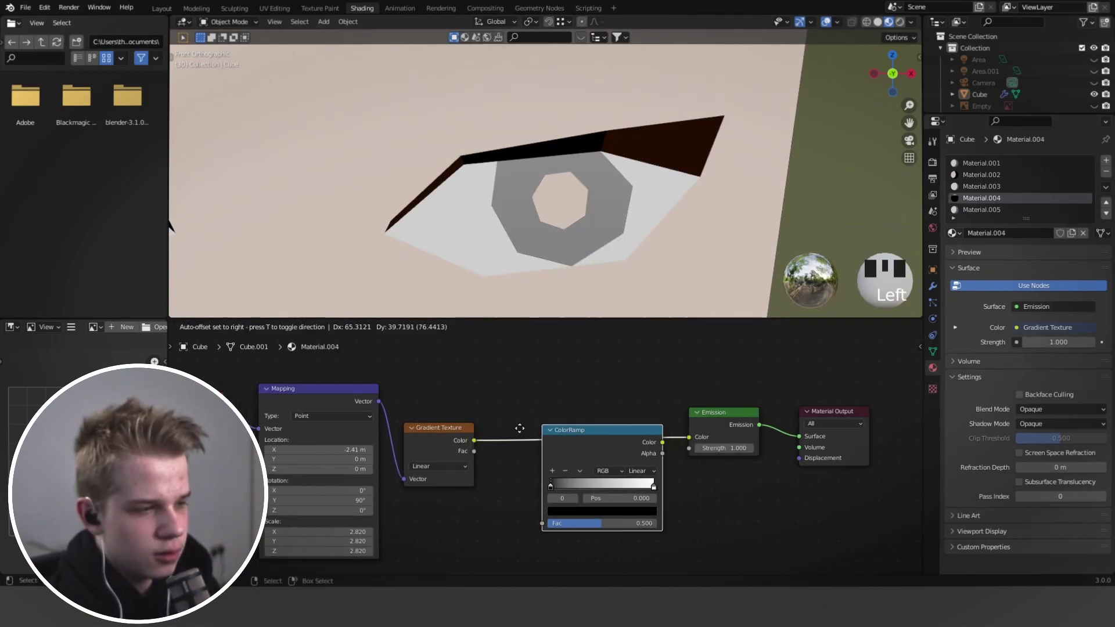
{"action": "left_click", "coordinate": [489, 406]}
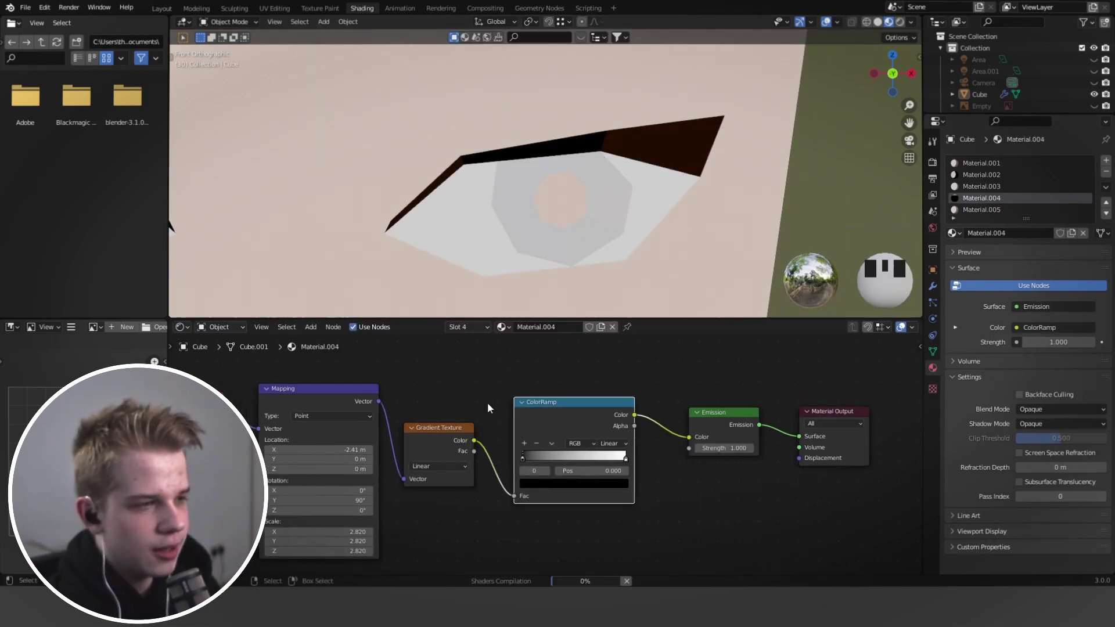
Place the ColorRamp's first stop at position 0.123 and the second at 0.236, and color the second stop dark blue.
{"action": "scroll", "coordinate": [488, 407], "scroll_direction": "up", "scroll_amount": 4}
{"action": "mouse_move", "coordinate": [512, 460]}
{"action": "left_mouse_down"}
{"action": "mouse_move", "coordinate": [608, 458]}
{"action": "mouse_move", "coordinate": [514, 460]}
{"action": "left_mouse_up"}
{"action": "left_click", "coordinate": [653, 460]}
{"action": "left_click_drag", "start_coordinate": [612, 458], "coordinate": [549, 460]}
{"action": "left_click", "coordinate": [645, 492]}
{"action": "left_click_drag", "start_coordinate": [626, 374], "coordinate": [628, 343]}
{"action": "left_click", "coordinate": [595, 312]}
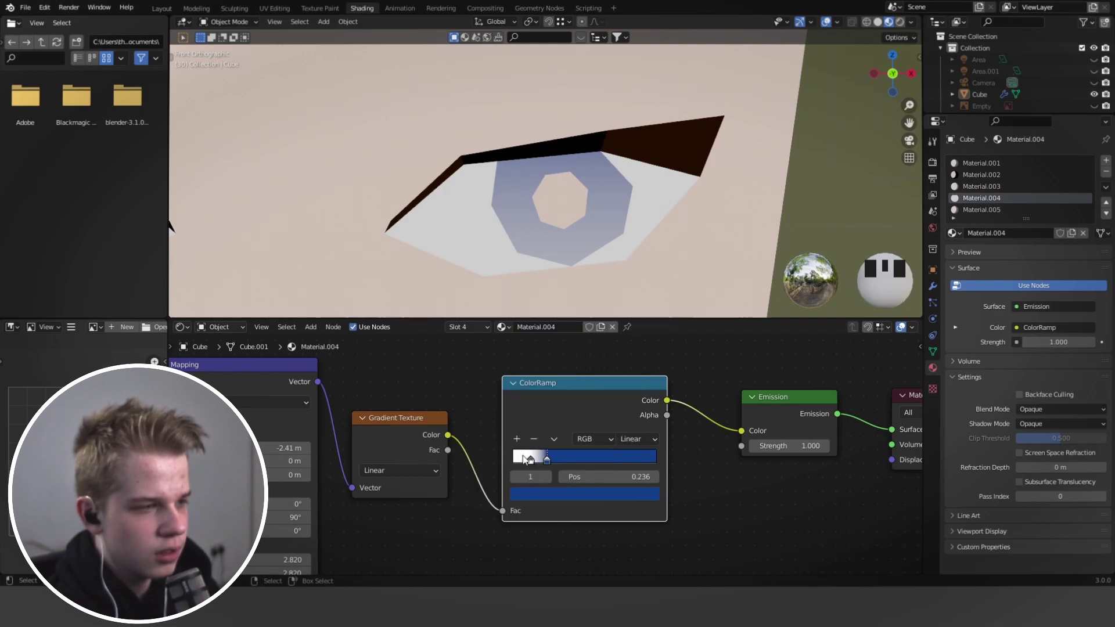
Color the ColorRamp's first stop light blue.
{"action": "left_click", "coordinate": [530, 457]}
{"action": "left_click", "coordinate": [549, 494]}
{"action": "left_click", "coordinate": [577, 313]}
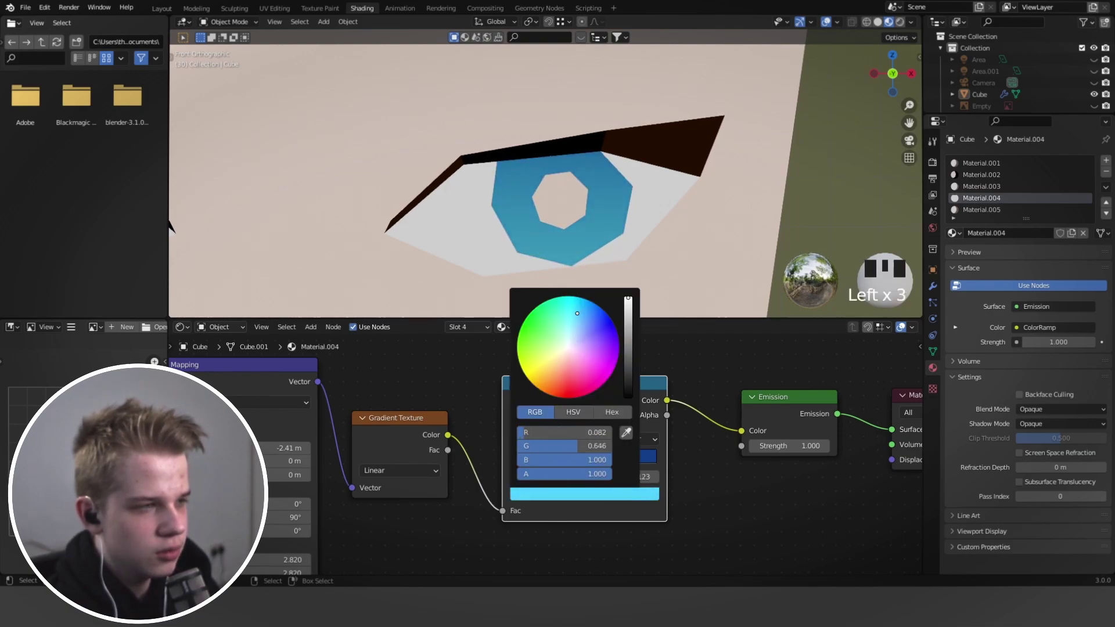
{"action": "scroll", "coordinate": [552, 221], "scroll_direction": "down", "scroll_amount": 4}
{"action": "scroll", "coordinate": [733, 228], "scroll_direction": "up", "scroll_amount": 3}
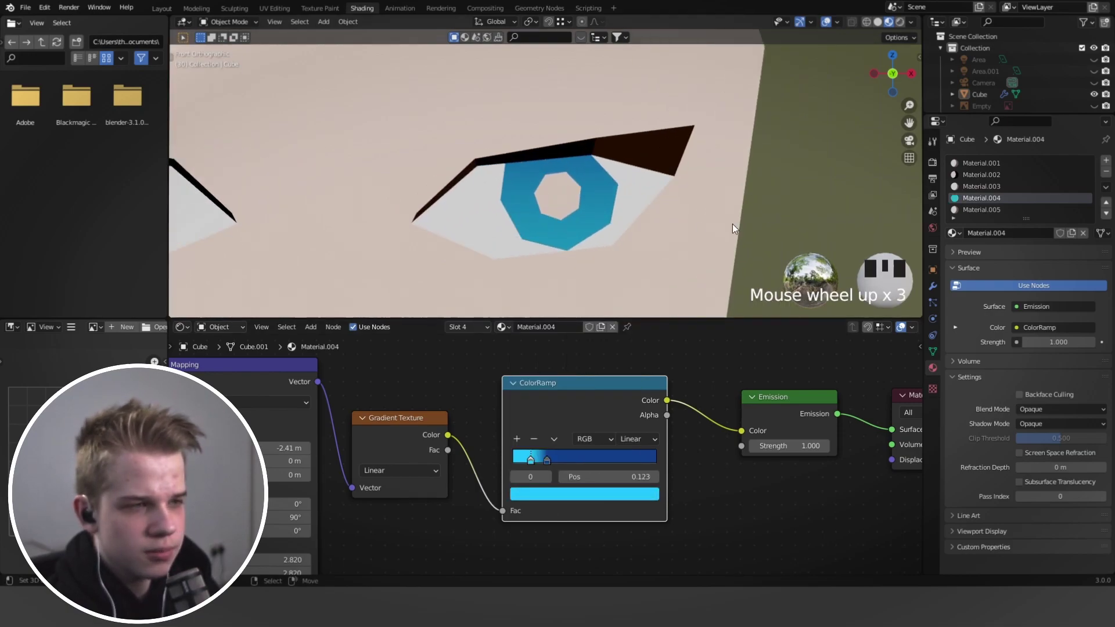
In the pupil material Material.005, delete the Principled BSDF, Shader to RGB and ColorRamp nodes and set the Emission strength to 0.
{"action": "left_click", "coordinate": [980, 210]}
{"action": "scroll", "coordinate": [574, 416], "scroll_direction": "up", "scroll_amount": 2}
{"action": "scroll", "coordinate": [602, 414], "scroll_direction": "down", "scroll_amount": 4}
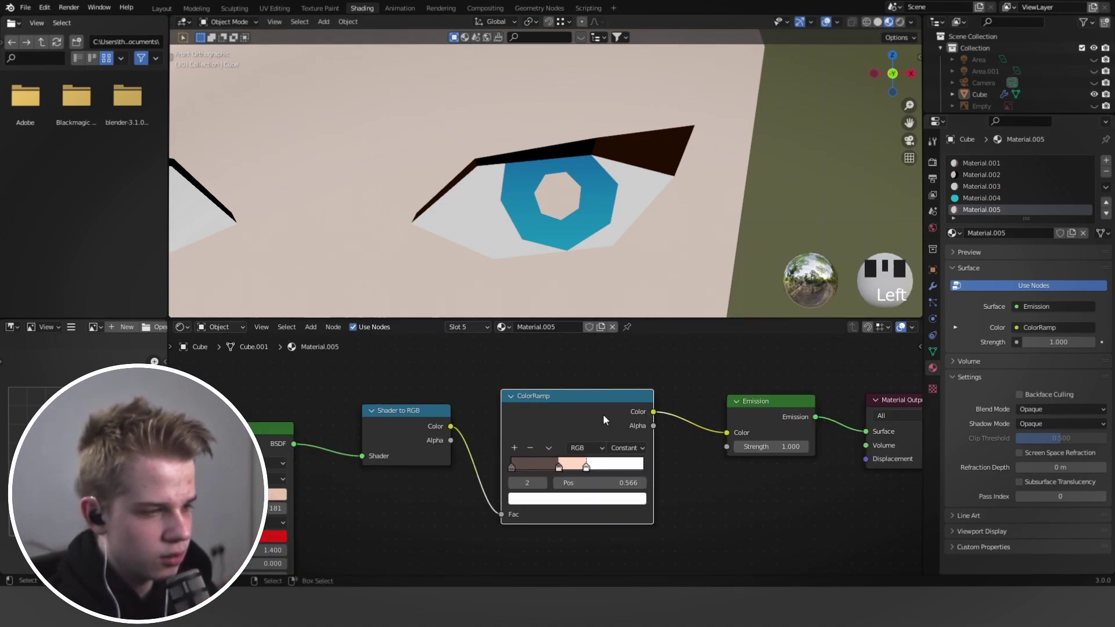
{"action": "key", "text": "x"}
{"action": "left_click", "coordinate": [455, 431]}
{"action": "key", "text": "x"}
{"action": "left_click", "coordinate": [343, 439]}
{"action": "key", "text": "x"}
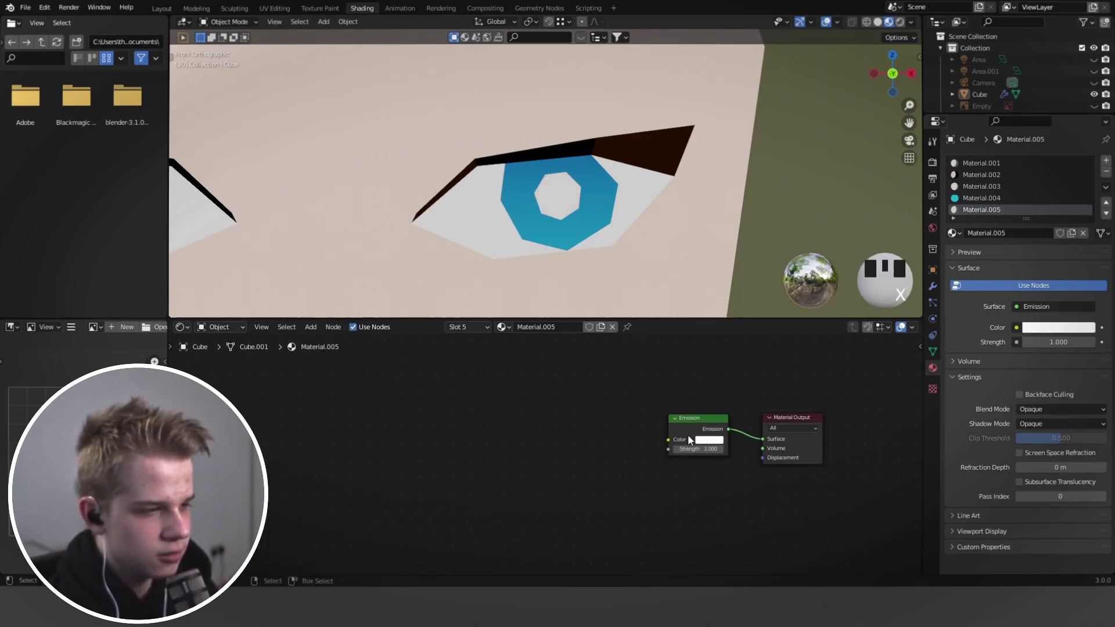
{"action": "left_click", "coordinate": [718, 440]}
{"action": "left_click_drag", "start_coordinate": [698, 449], "coordinate": [644, 450]}
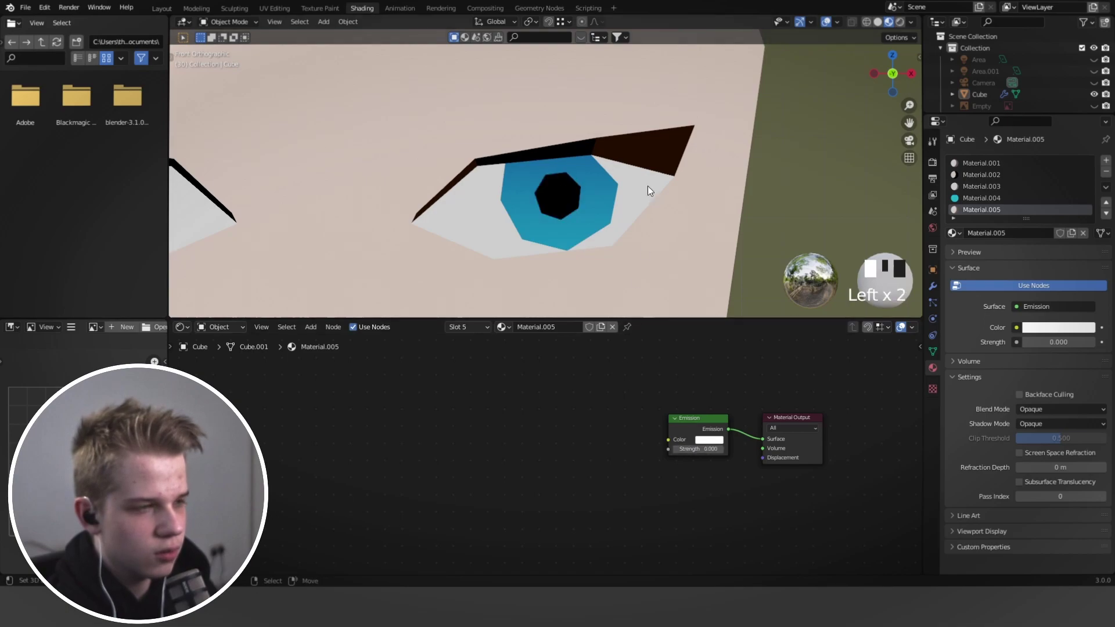
In Edit Mode, move the iris's upper inner vertex and the eye's upper inner corner vertex down to thicken the lash.
{"action": "scroll", "coordinate": [649, 190], "scroll_direction": "down", "scroll_amount": 5}
{"action": "middle_click_drag", "start_coordinate": [648, 191], "coordinate": [624, 234]}
{"action": "key", "text": "KP_1"}
{"action": "key", "text": "Tab"}
{"action": "scroll", "coordinate": [580, 197], "scroll_direction": "up", "scroll_amount": 6}
{"action": "left_click", "coordinate": [491, 158]}
{"action": "key", "text": "g"}
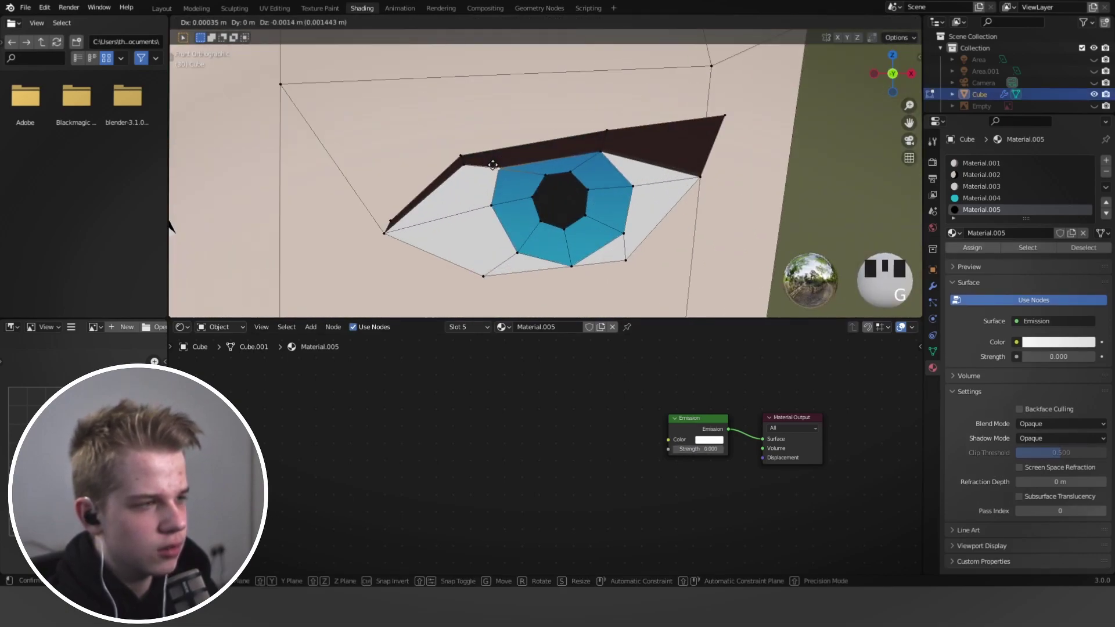
{"action": "left_click", "coordinate": [493, 165]}
{"action": "right_click", "coordinate": [469, 165]}
{"action": "key", "text": "g"}
{"action": "left_click", "coordinate": [470, 179]}
{"action": "scroll", "coordinate": [592, 243], "scroll_direction": "down", "scroll_amount": 4}
{"action": "scroll", "coordinate": [559, 222], "scroll_direction": "up", "scroll_amount": 5}
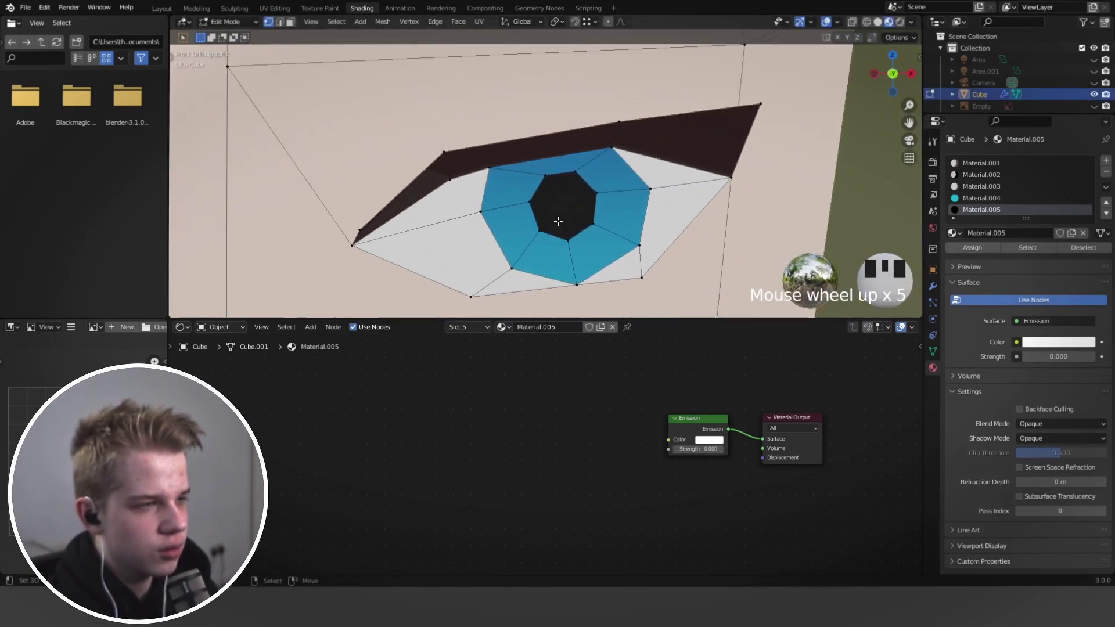
{"action": "middle_click_drag", "start_coordinate": [558, 221], "coordinate": [546, 192], "text": "shift"}
{"action": "scroll", "coordinate": [545, 192], "scroll_direction": "down", "scroll_amount": 6}
{"action": "scroll", "coordinate": [543, 177], "scroll_direction": "up", "scroll_amount": 9}
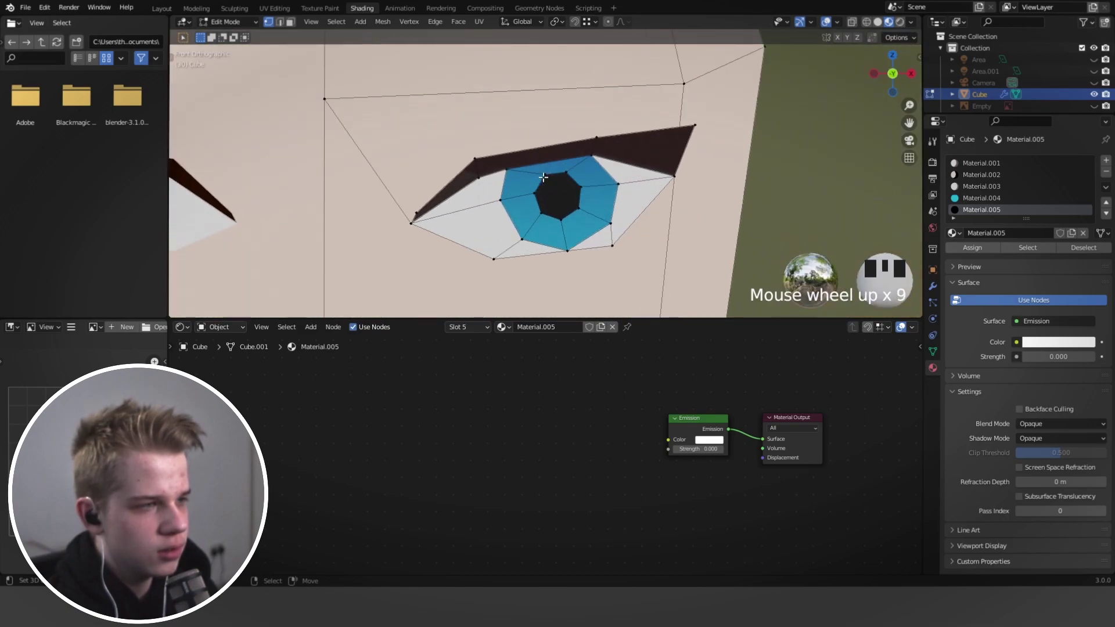
Move the pupil slightly up and shift the iris's upper outer vertex slightly outward along the lash.
{"action": "key", "text": "g"}
{"action": "left_click", "coordinate": [661, 190]}
{"action": "key", "text": "1"}
{"action": "right_click", "coordinate": [612, 167]}
{"action": "key", "text": "g"}
{"action": "left_click", "coordinate": [621, 169]}
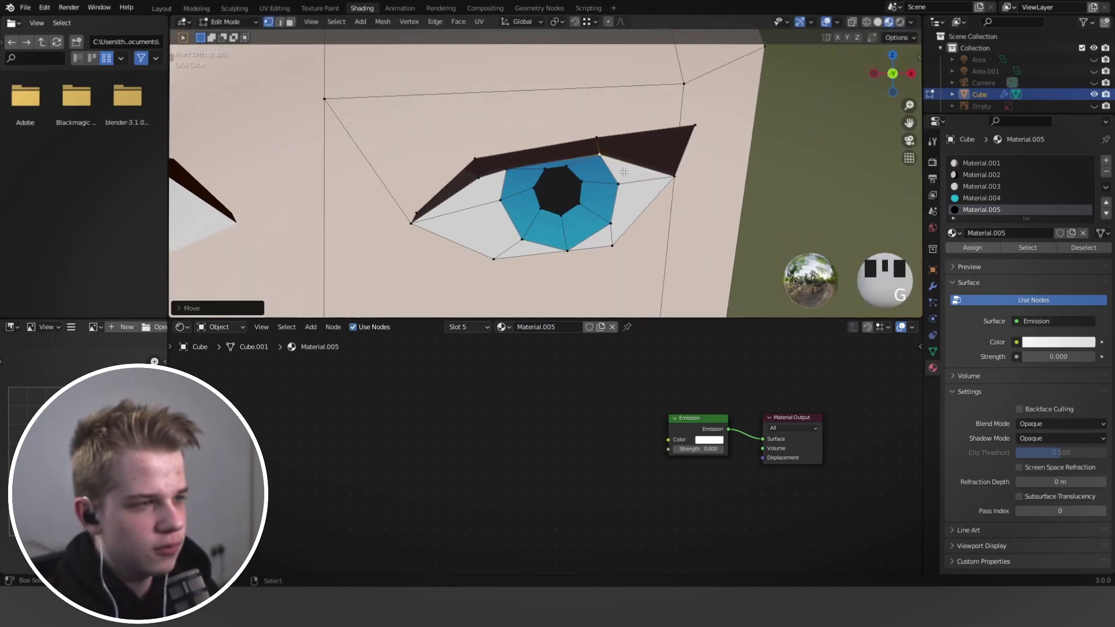
Inspect the pupil and eye geometry up close and from another angle, and return to Object Mode.
{"action": "key", "text": "3"}
{"action": "right_click", "coordinate": [556, 189]}
{"action": "scroll", "coordinate": [556, 189], "scroll_direction": "down", "scroll_amount": 7}
{"action": "scroll", "coordinate": [556, 189], "scroll_direction": "up", "scroll_amount": 6}
{"action": "key", "text": "2"}
{"action": "right_click", "coordinate": [543, 165]}
{"action": "middle_click_drag", "start_coordinate": [545, 168], "coordinate": [587, 189]}
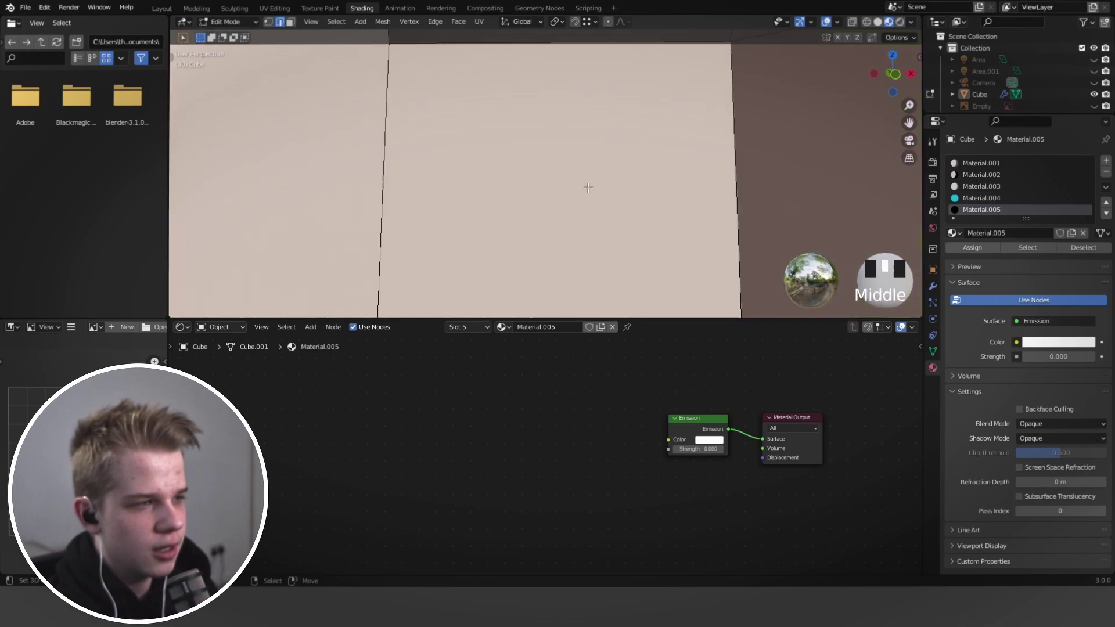
{"action": "scroll", "coordinate": [589, 180], "scroll_direction": "down", "scroll_amount": 5}
{"action": "scroll", "coordinate": [589, 180], "scroll_direction": "up", "scroll_amount": 6}
{"action": "scroll", "coordinate": [620, 221], "scroll_direction": "down", "scroll_amount": 7}
{"action": "key", "text": "Tab"}
{"action": "scroll", "coordinate": [544, 197], "scroll_direction": "down", "scroll_amount": 6}
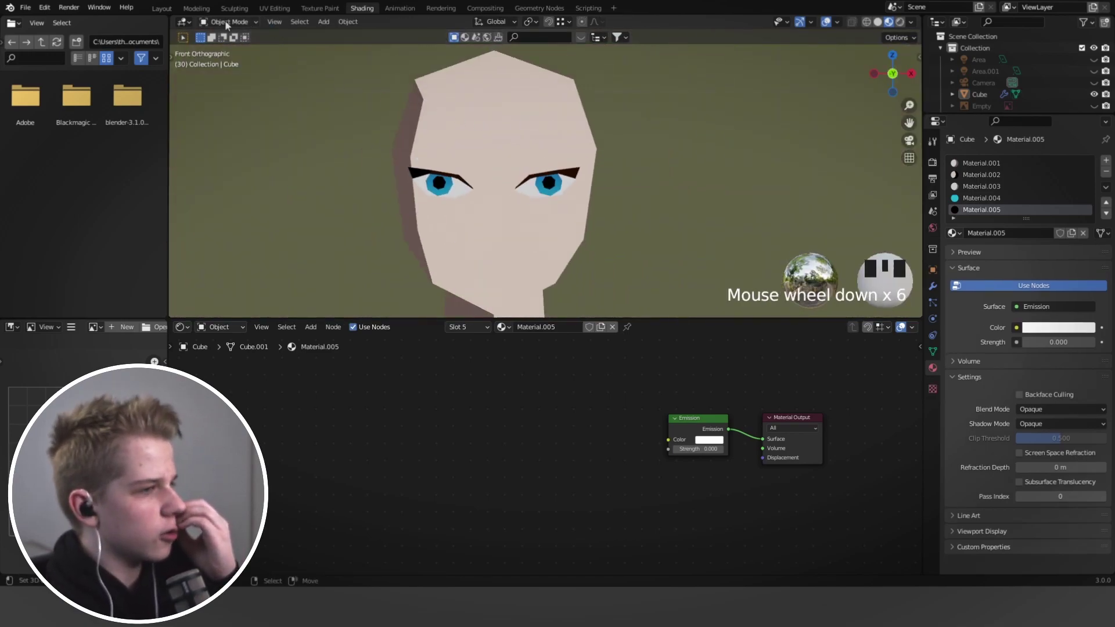
In Edit Mode, nudge the pupil face slightly inward and down, and return to Object Mode.
{"action": "scroll", "coordinate": [607, 189], "scroll_direction": "up", "scroll_amount": 6}
{"action": "key", "text": "Tab"}
{"action": "key", "text": "3"}
{"action": "right_click", "coordinate": [561, 191]}
{"action": "key", "text": "g"}
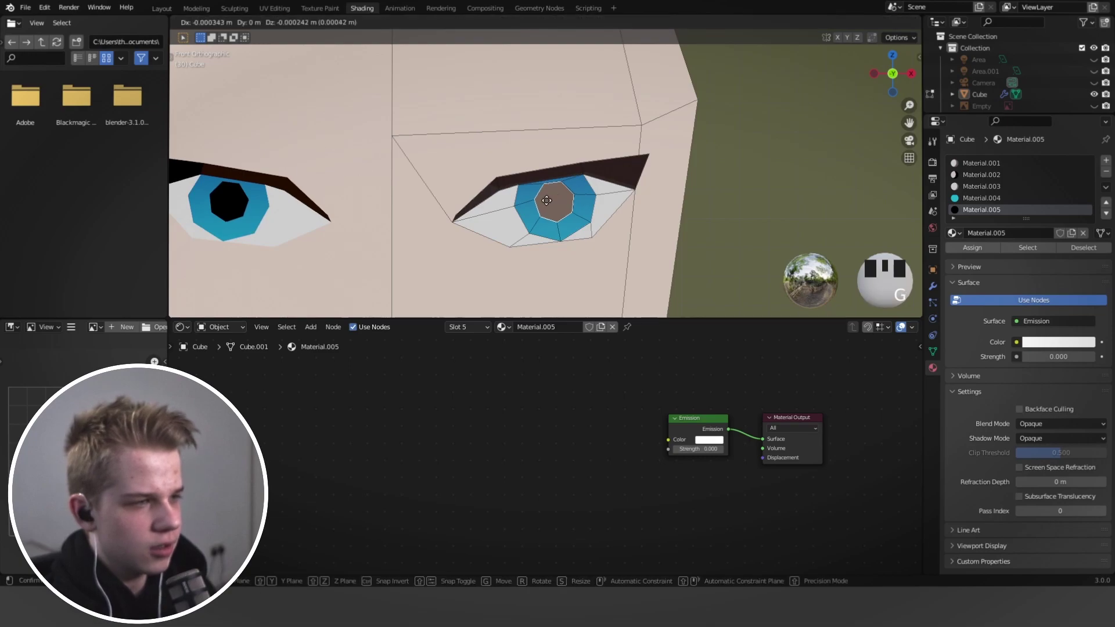
{"action": "left_click", "coordinate": [556, 195]}
{"action": "key", "text": "Tab"}
{"action": "scroll", "coordinate": [580, 224], "scroll_direction": "down", "scroll_amount": 5}
In Material.005, replace the Emission node with a Principled BSDF connected to the Material Output's Surface.
{"action": "scroll", "coordinate": [629, 224], "scroll_direction": "up", "scroll_amount": 3}
{"action": "scroll", "coordinate": [629, 224], "scroll_direction": "up", "scroll_amount": 2}
{"action": "scroll", "coordinate": [667, 426], "scroll_direction": "up", "scroll_amount": 5}
{"action": "middle_click_drag", "start_coordinate": [745, 405], "coordinate": [492, 419]}
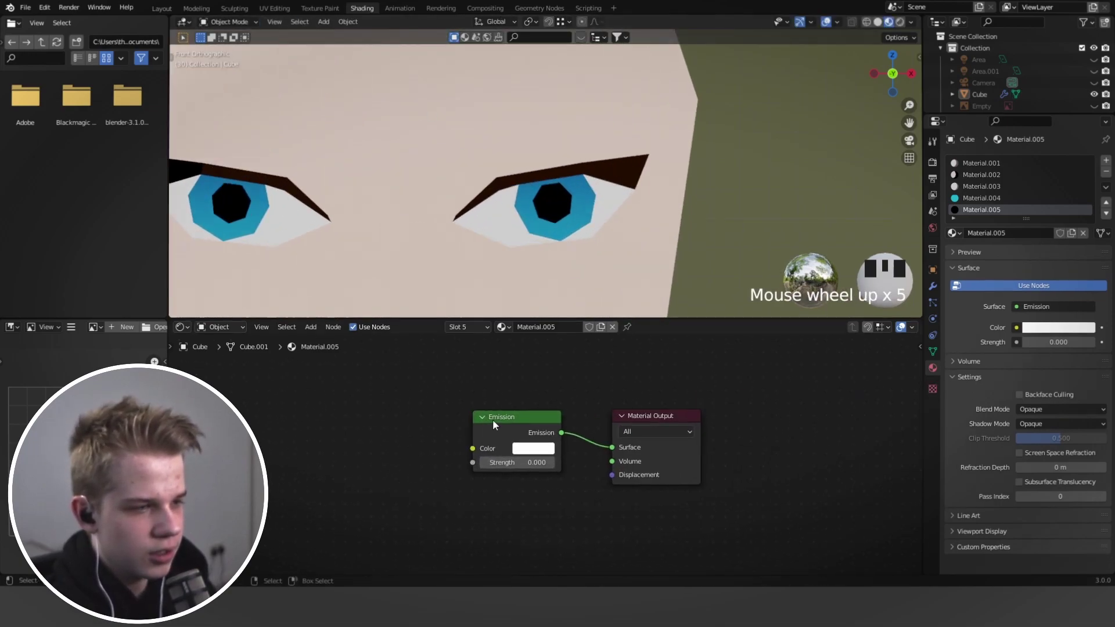
{"action": "right_click", "coordinate": [494, 418]}
{"action": "key", "text": "x"}
{"action": "key", "text": "shift+a"}
{"action": "left_click", "coordinate": [504, 410]}
{"action": "type", "text": "pri"}
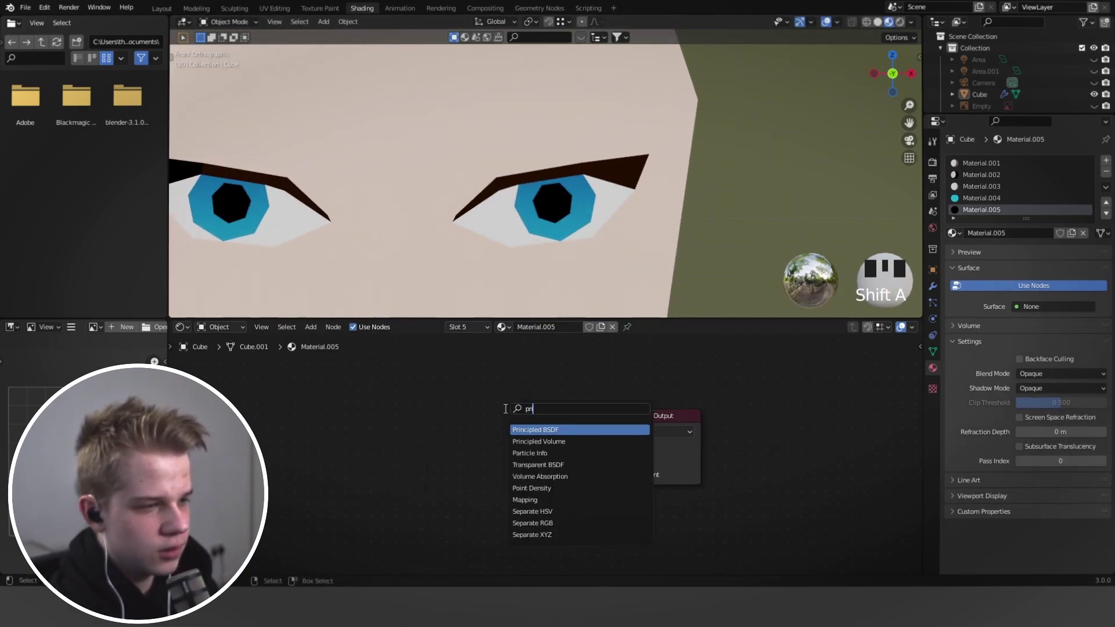
{"action": "key", "text": "Return"}
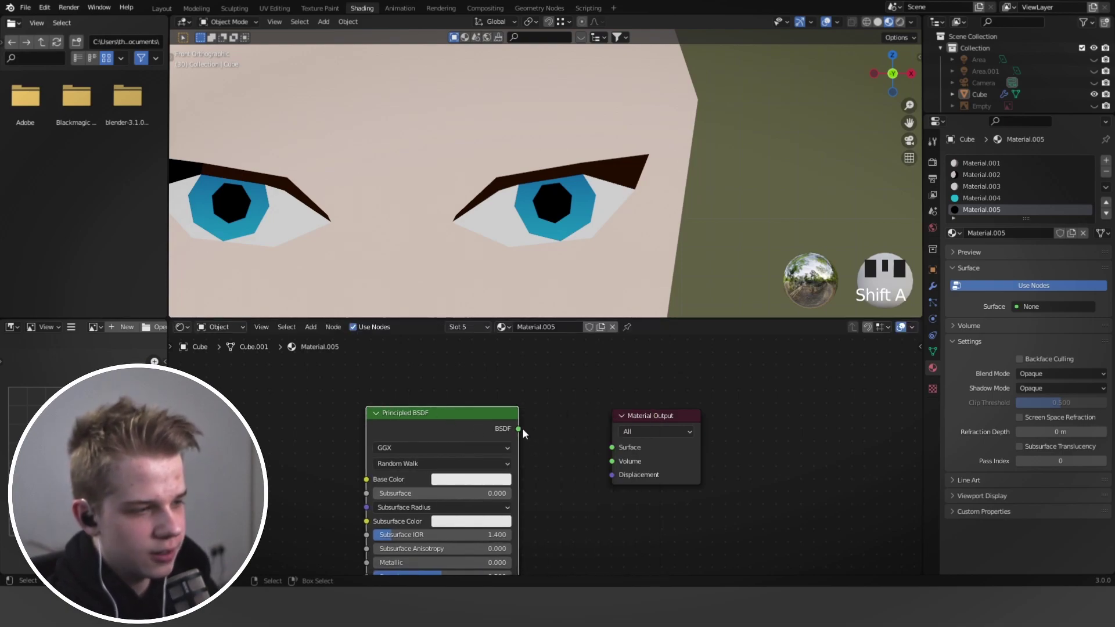
{"action": "left_click_drag", "start_coordinate": [622, 455], "coordinate": [613, 447]}
Set the pupil material's Principled BSDF base colour to black and its roughness to 0.
{"action": "scroll", "coordinate": [590, 445], "scroll_direction": "down", "scroll_amount": 2}
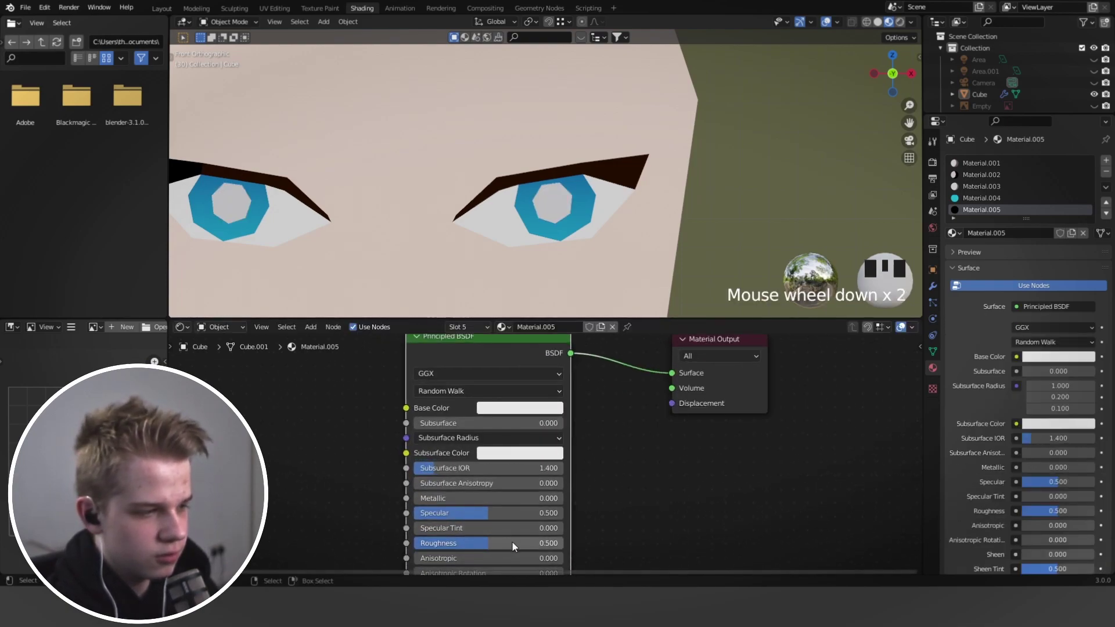
{"action": "middle_click_drag", "start_coordinate": [627, 244], "coordinate": [639, 235]}
{"action": "scroll", "coordinate": [639, 236], "scroll_direction": "down", "scroll_amount": 3}
{"action": "left_click", "coordinate": [530, 412]}
{"action": "left_click_drag", "start_coordinate": [593, 224], "coordinate": [592, 325]}
Examine the eyes from several angles in rendered and material preview shading.
{"action": "scroll", "coordinate": [627, 197], "scroll_direction": "up", "scroll_amount": 2}
{"action": "scroll", "coordinate": [627, 198], "scroll_direction": "down", "scroll_amount": 2}
{"action": "middle_click_drag", "start_coordinate": [604, 195], "coordinate": [615, 185]}
{"action": "middle_click_drag", "start_coordinate": [615, 186], "coordinate": [625, 187]}
{"action": "key", "text": "z"}
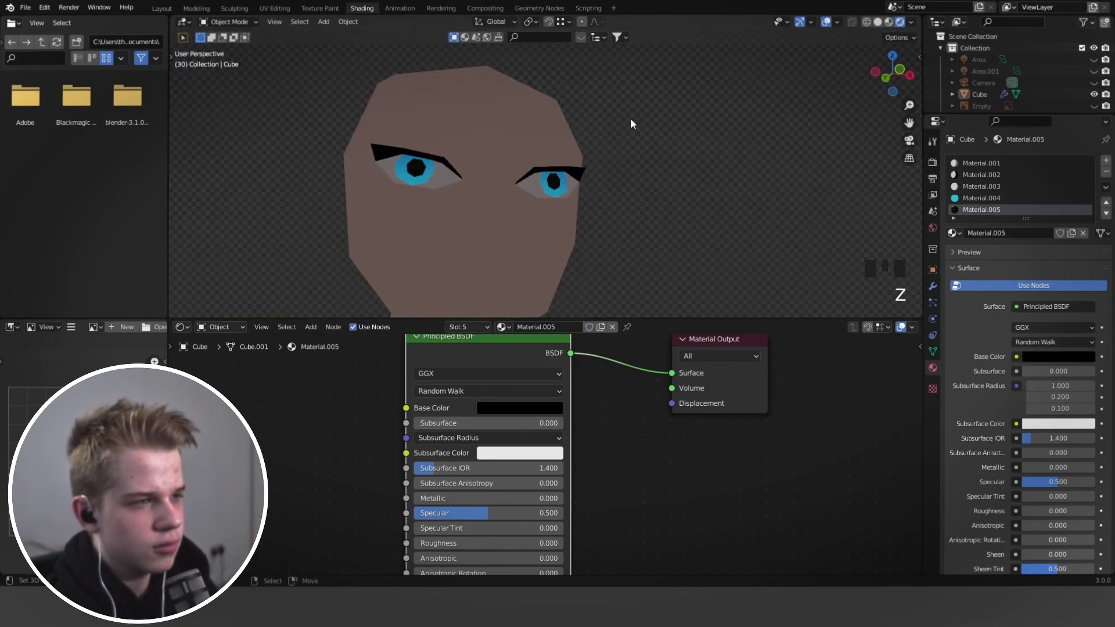
{"action": "middle_click_drag", "start_coordinate": [627, 226], "coordinate": [628, 191]}
{"action": "scroll", "coordinate": [628, 192], "scroll_direction": "down", "scroll_amount": 1}
{"action": "key", "text": "z"}
{"action": "scroll", "coordinate": [630, 278], "scroll_direction": "down", "scroll_amount": 2}
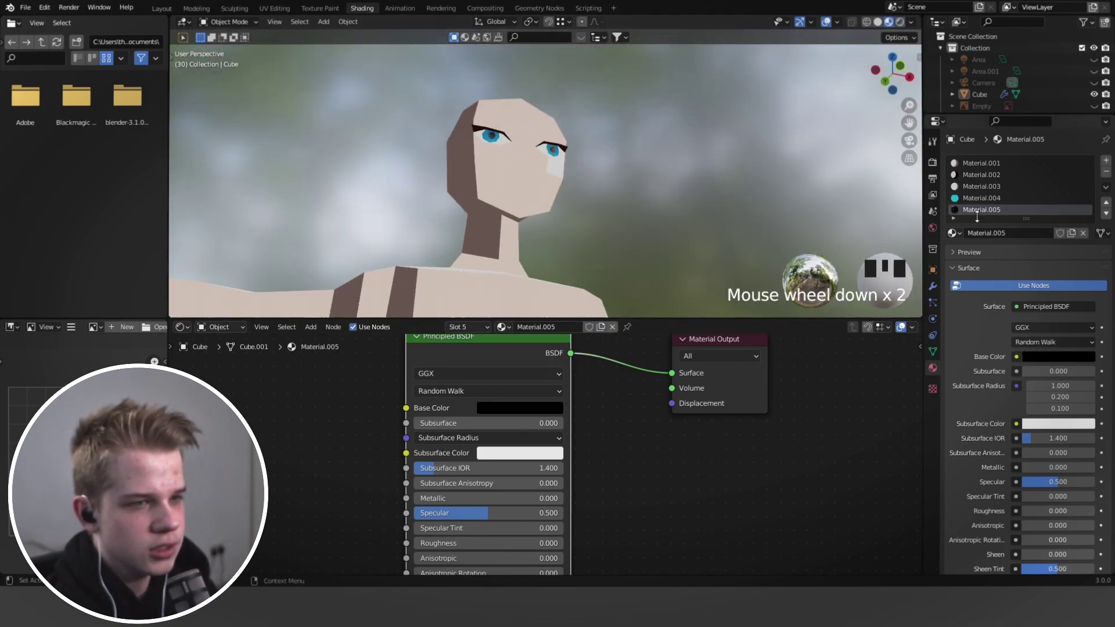
Select the iris material Material.004 and check the eyes and head shading from the front, below and side.
{"action": "left_click", "coordinate": [978, 199]}
{"action": "scroll", "coordinate": [625, 410], "scroll_direction": "down", "scroll_amount": 5}
{"action": "scroll", "coordinate": [555, 411], "scroll_direction": "up", "scroll_amount": 3}
{"action": "scroll", "coordinate": [636, 156], "scroll_direction": "down", "scroll_amount": 3}
{"action": "middle_click_drag", "start_coordinate": [638, 153], "coordinate": [604, 131]}
{"action": "key", "text": "KP_1"}
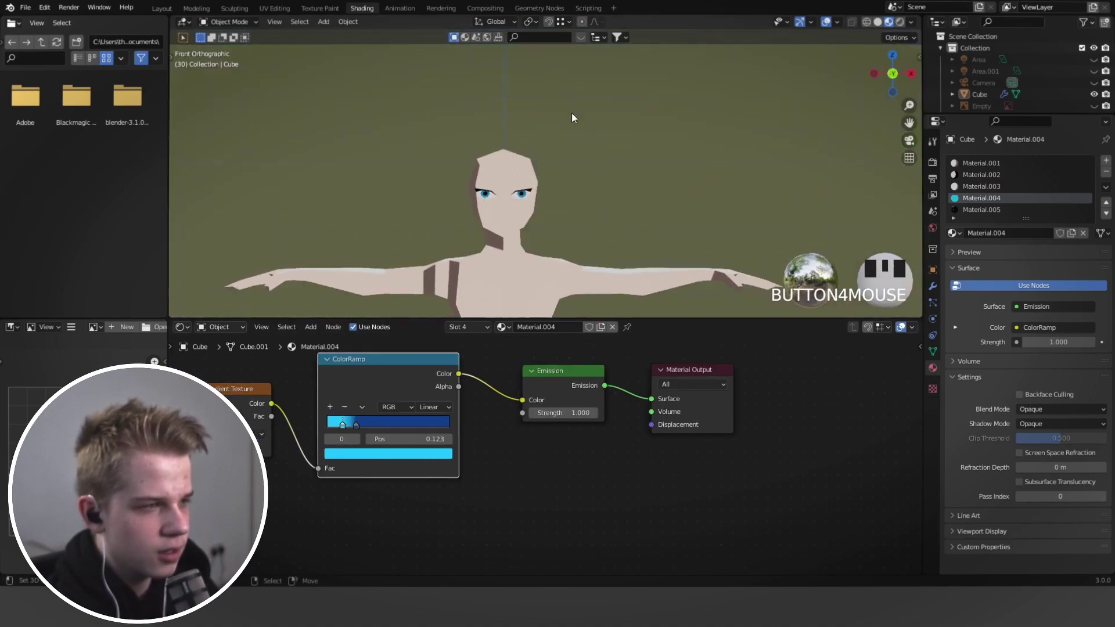
{"action": "scroll", "coordinate": [540, 166], "scroll_direction": "up", "scroll_amount": 6}
{"action": "scroll", "coordinate": [598, 233], "scroll_direction": "down", "scroll_amount": 1}
{"action": "key", "text": "z"}
{"action": "middle_click_drag", "start_coordinate": [614, 207], "coordinate": [650, 184]}
{"action": "key", "text": "z"}
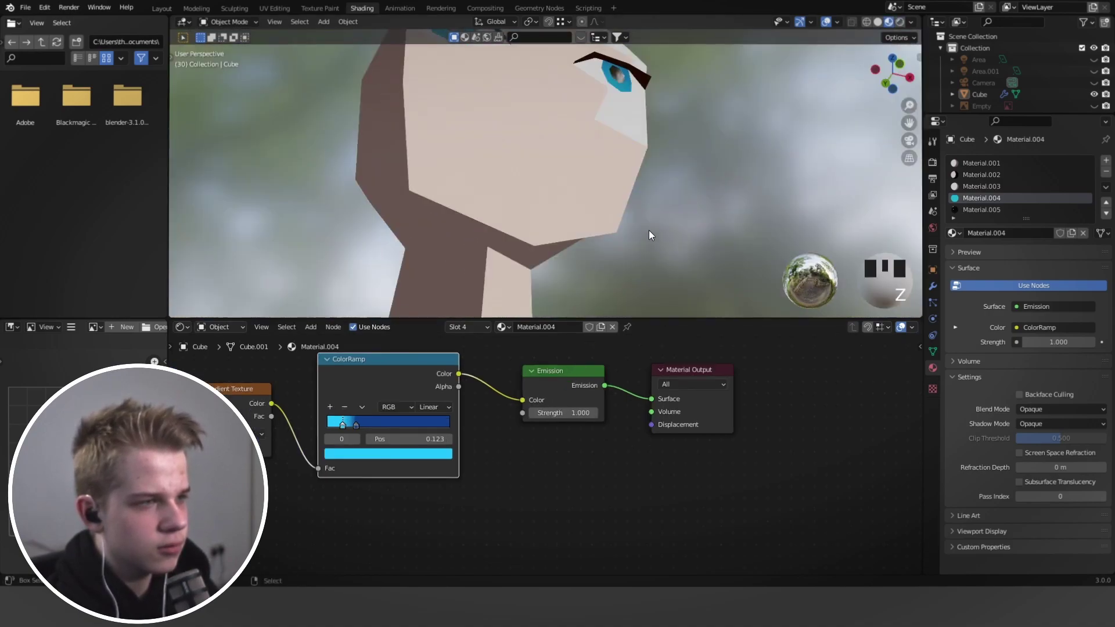
{"action": "middle_click_drag", "start_coordinate": [649, 230], "coordinate": [630, 235]}
{"action": "mouse_move", "coordinate": [639, 244]}
{"action": "middle_mouse_down", "text": "shift"}
{"action": "mouse_move", "coordinate": [649, 282]}
{"action": "mouse_move", "coordinate": [627, 280]}
{"action": "middle_mouse_up", "text": "shift"}
{"action": "scroll", "coordinate": [649, 282], "scroll_direction": "down", "scroll_amount": 5}
{"action": "key", "text": "KP_1"}
{"action": "middle_click_drag", "start_coordinate": [580, 215], "coordinate": [571, 176], "text": "shift"}
{"action": "scroll", "coordinate": [557, 264], "scroll_direction": "down", "scroll_amount": 5}
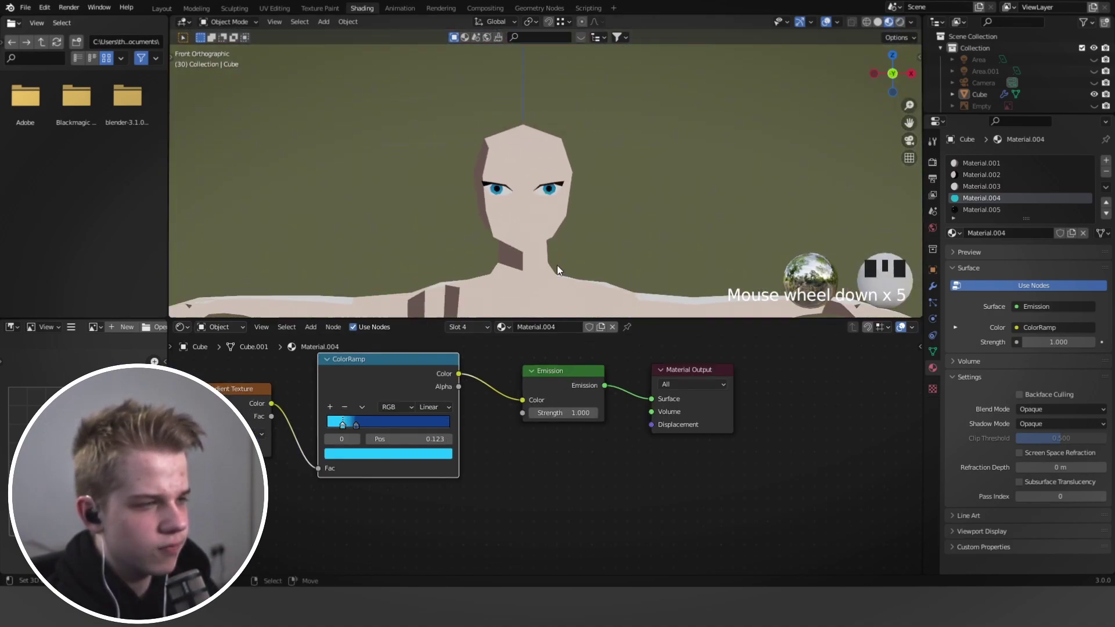
{"action": "scroll", "coordinate": [577, 247], "scroll_direction": "up", "scroll_amount": 3}
Switch to the Layout workspace and enter Edit Mode on the head in vertex selection with nothing selected.
{"action": "left_click", "coordinate": [162, 8]}
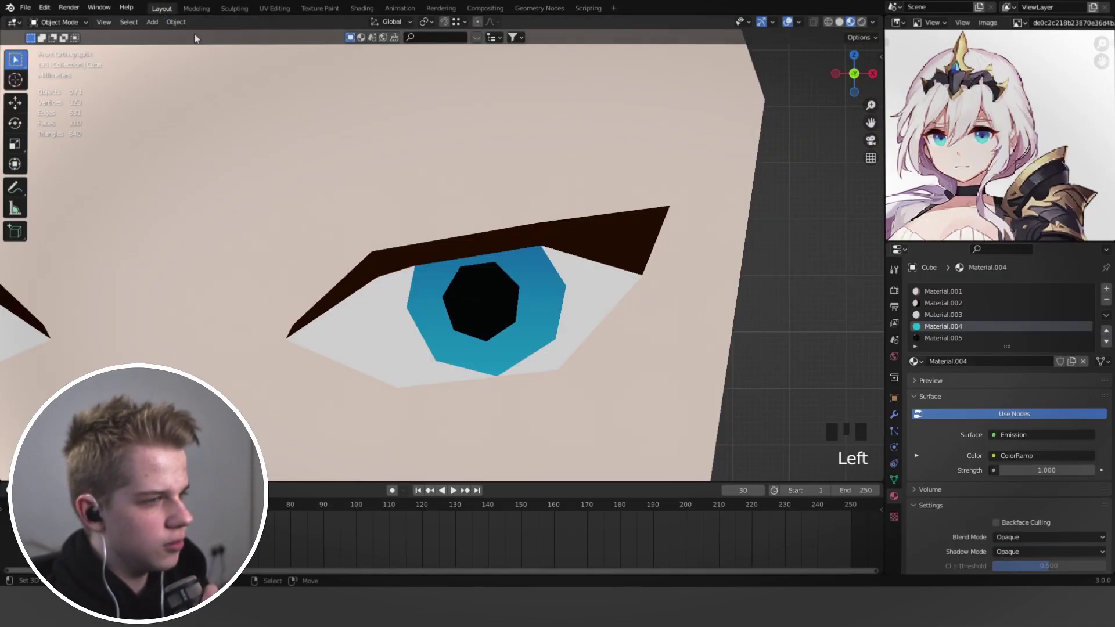
{"action": "scroll", "coordinate": [644, 207], "scroll_direction": "down", "scroll_amount": 10}
{"action": "scroll", "coordinate": [476, 287], "scroll_direction": "up", "scroll_amount": 4}
{"action": "middle_click_drag", "start_coordinate": [472, 330], "coordinate": [536, 279], "text": "shift"}
{"action": "key", "text": "Tab"}
{"action": "scroll", "coordinate": [452, 252], "scroll_direction": "up", "scroll_amount": 1}
{"action": "key", "text": "KP_3"}
{"action": "key", "text": "alt+a"}
{"action": "key", "text": "1"}
{"action": "scroll", "coordinate": [414, 250], "scroll_direction": "up", "scroll_amount": 6}
{"action": "scroll", "coordinate": [497, 286], "scroll_direction": "up", "scroll_amount": 3}
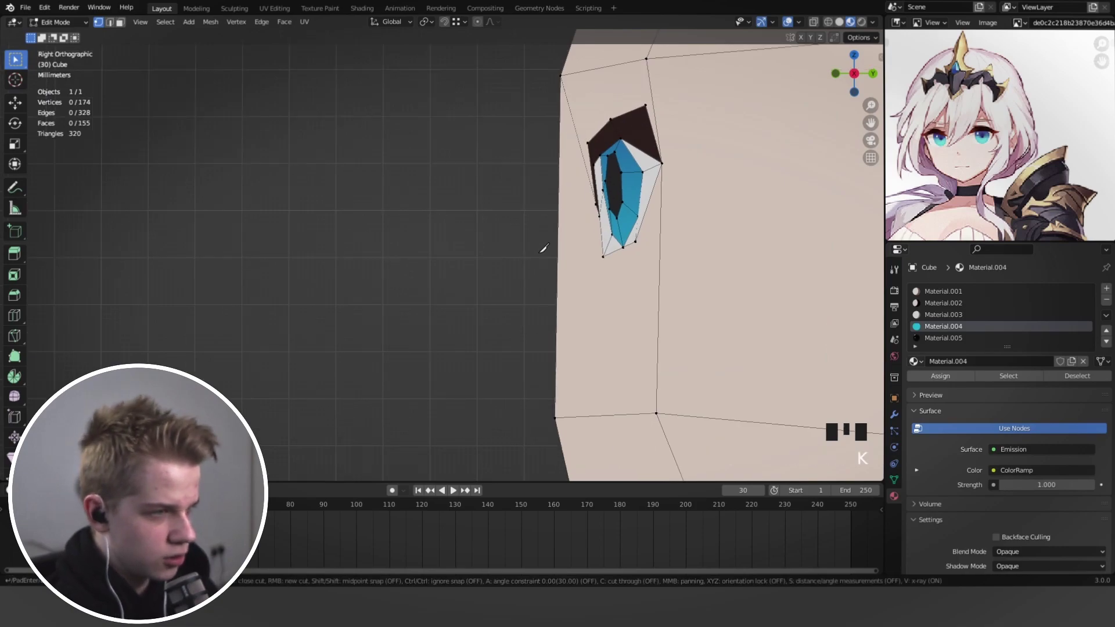
{"action": "key", "text": "Escape"}
Knife-cut half the nose outline in the front view, from the face's centre line out to the cheek edge and back below it.
{"action": "key", "text": "KP_1"}
{"action": "middle_click_drag", "start_coordinate": [396, 349], "coordinate": [428, 306], "text": "shift"}
{"action": "scroll", "coordinate": [428, 306], "scroll_direction": "down", "scroll_amount": 2}
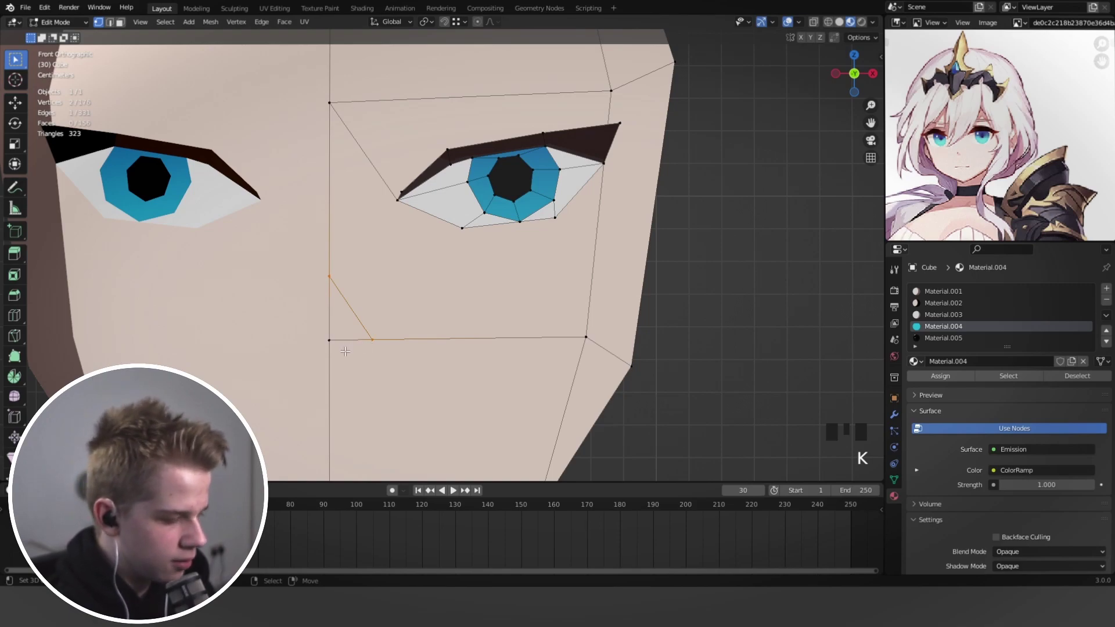
{"action": "scroll", "coordinate": [337, 370], "scroll_direction": "down", "scroll_amount": 1}
{"action": "middle_click_drag", "start_coordinate": [407, 399], "coordinate": [413, 348], "text": "shift"}
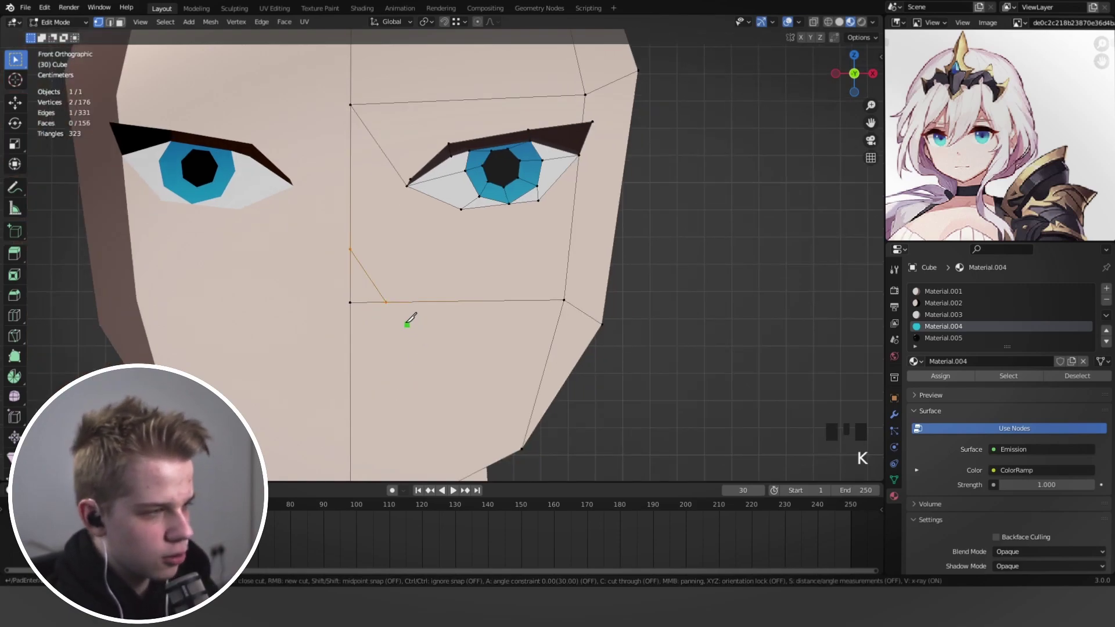
{"action": "scroll", "coordinate": [355, 321], "scroll_direction": "down", "scroll_amount": 3}
{"action": "key", "text": "Return"}
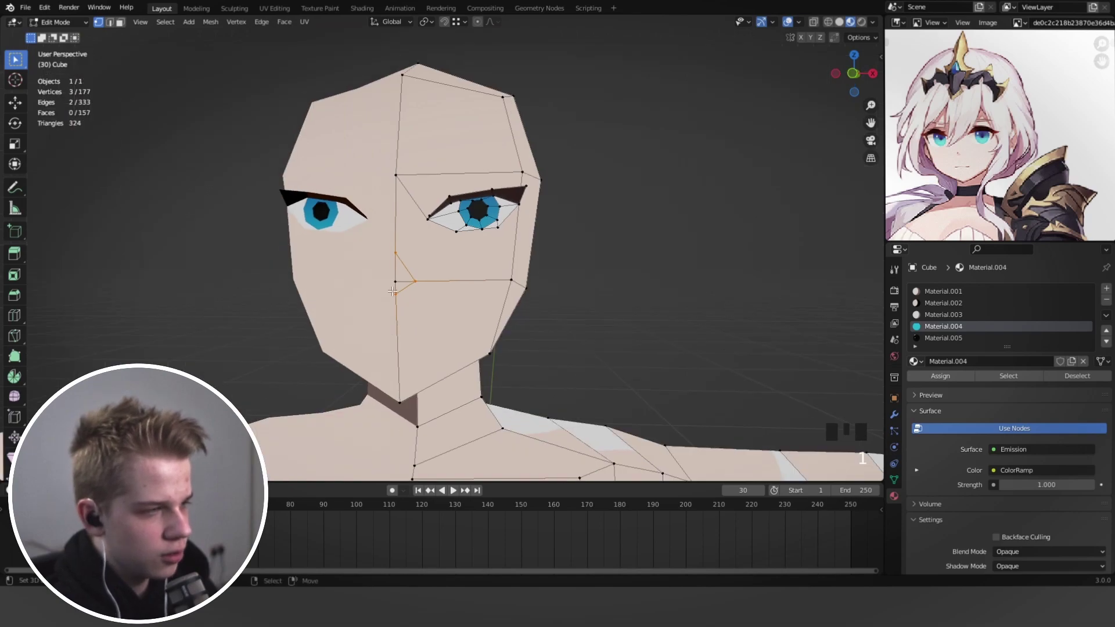
In the side view, pull the centre nose vertex forward into a pointed nose tip and return to Object Mode.
{"action": "key", "text": "KP_3"}
{"action": "scroll", "coordinate": [583, 311], "scroll_direction": "up", "scroll_amount": 4}
{"action": "key", "text": "g"}
{"action": "left_click", "coordinate": [558, 307]}
{"action": "key", "text": "Tab"}
{"action": "key", "text": "KP_1"}
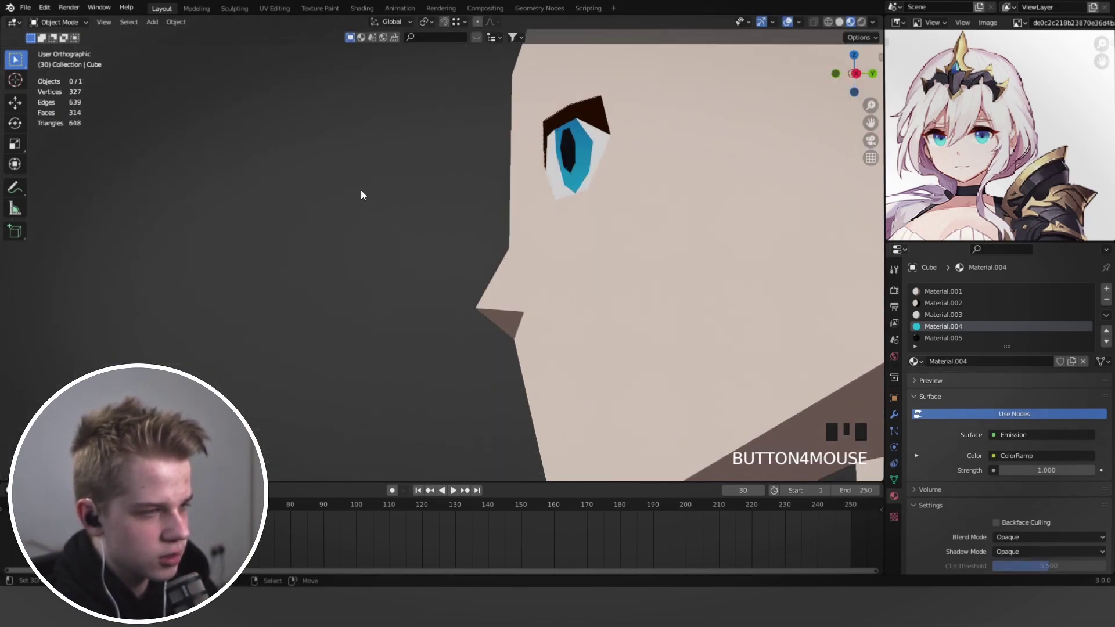
Examine the new nose from several angles and from the front.
{"action": "scroll", "coordinate": [410, 291], "scroll_direction": "down", "scroll_amount": 6}
{"action": "middle_click_drag", "start_coordinate": [410, 291], "coordinate": [443, 289]}
{"action": "right_click", "coordinate": [375, 266]}
{"action": "scroll", "coordinate": [374, 265], "scroll_direction": "down", "scroll_amount": 2}
{"action": "middle_click_drag", "start_coordinate": [374, 265], "coordinate": [346, 225]}
{"action": "key", "text": "grave"}
{"action": "mouse_move", "coordinate": [485, 289]}
{"action": "middle_mouse_down"}
{"action": "mouse_move", "coordinate": [521, 269]}
{"action": "mouse_move", "coordinate": [601, 284]}
{"action": "mouse_move", "coordinate": [522, 235]}
{"action": "mouse_move", "coordinate": [520, 310]}
{"action": "mouse_move", "coordinate": [555, 324]}
{"action": "mouse_move", "coordinate": [501, 302]}
{"action": "middle_mouse_up"}
{"action": "right_click", "coordinate": [520, 310]}
{"action": "scroll", "coordinate": [521, 310], "scroll_direction": "down", "scroll_amount": 5}
{"action": "scroll", "coordinate": [502, 301], "scroll_direction": "up", "scroll_amount": 4}
{"action": "key", "text": "KP_1"}
{"action": "scroll", "coordinate": [503, 307], "scroll_direction": "down", "scroll_amount": 2}
{"action": "scroll", "coordinate": [518, 295], "scroll_direction": "up", "scroll_amount": 1}
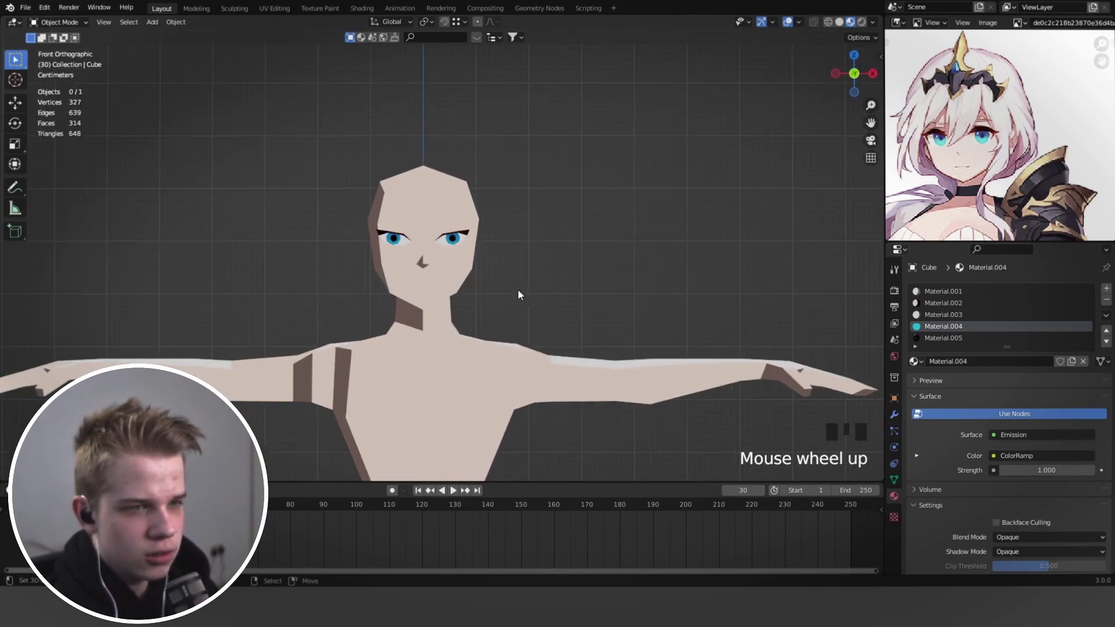
In Edit Mode, knife-cut a line across the lower face from the centre line through the lower cheek to the jaw corner.
{"action": "scroll", "coordinate": [518, 295], "scroll_direction": "up", "scroll_amount": 2}
{"action": "scroll", "coordinate": [517, 291], "scroll_direction": "up", "scroll_amount": 2}
{"action": "scroll", "coordinate": [464, 306], "scroll_direction": "up", "scroll_amount": 4}
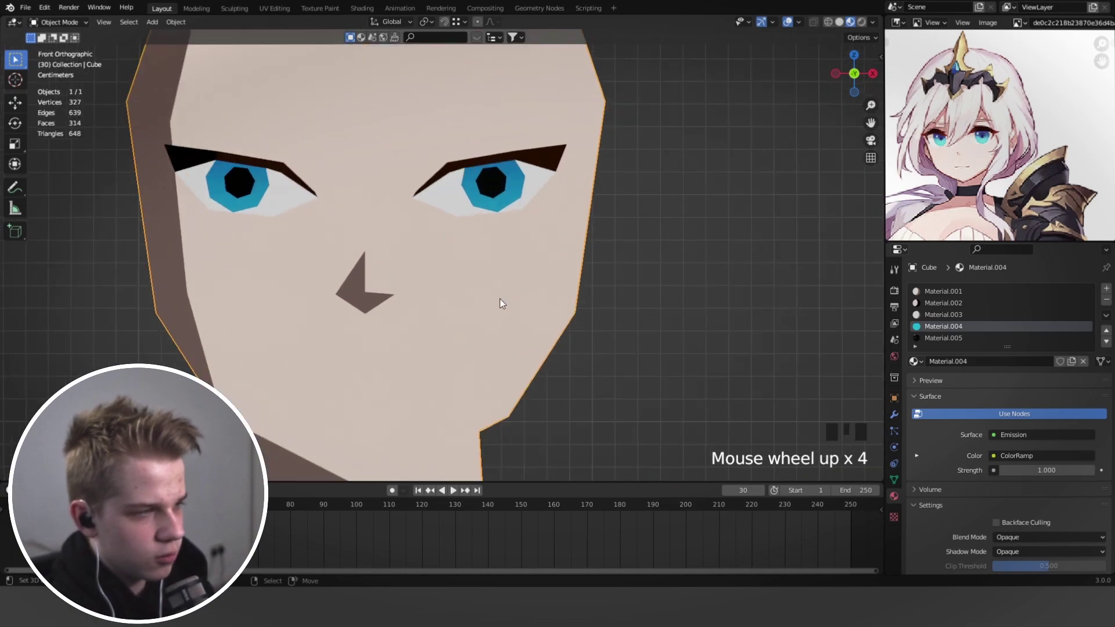
{"action": "key", "text": "Tab"}
{"action": "scroll", "coordinate": [523, 308], "scroll_direction": "down", "scroll_amount": 4}
{"action": "scroll", "coordinate": [558, 296], "scroll_direction": "up", "scroll_amount": 5}
{"action": "key", "text": "1"}
{"action": "key", "text": "alt+a"}
{"action": "middle_click_drag", "start_coordinate": [577, 283], "coordinate": [576, 335], "text": "shift"}
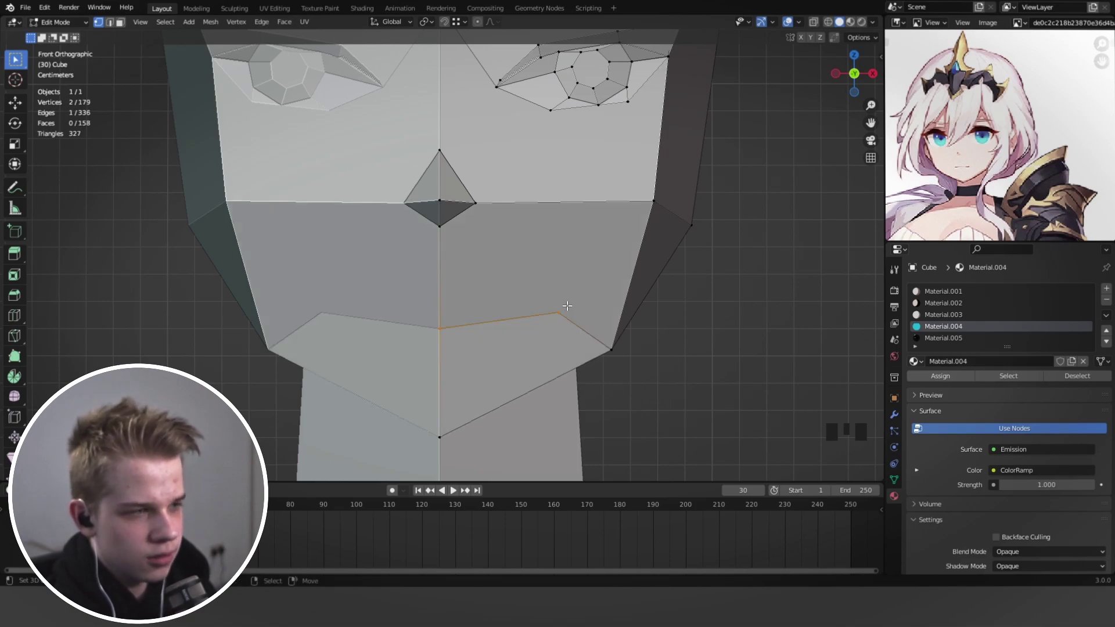
In the side view, move the new lower-face edge's vertices upward.
{"action": "scroll", "coordinate": [567, 320], "scroll_direction": "up", "scroll_amount": 2}
{"action": "key", "text": "KP_3"}
{"action": "key", "text": "z"}
{"action": "key", "text": "g"}
{"action": "left_click", "coordinate": [617, 239]}
{"action": "key", "text": "z"}
{"action": "key", "text": "g"}
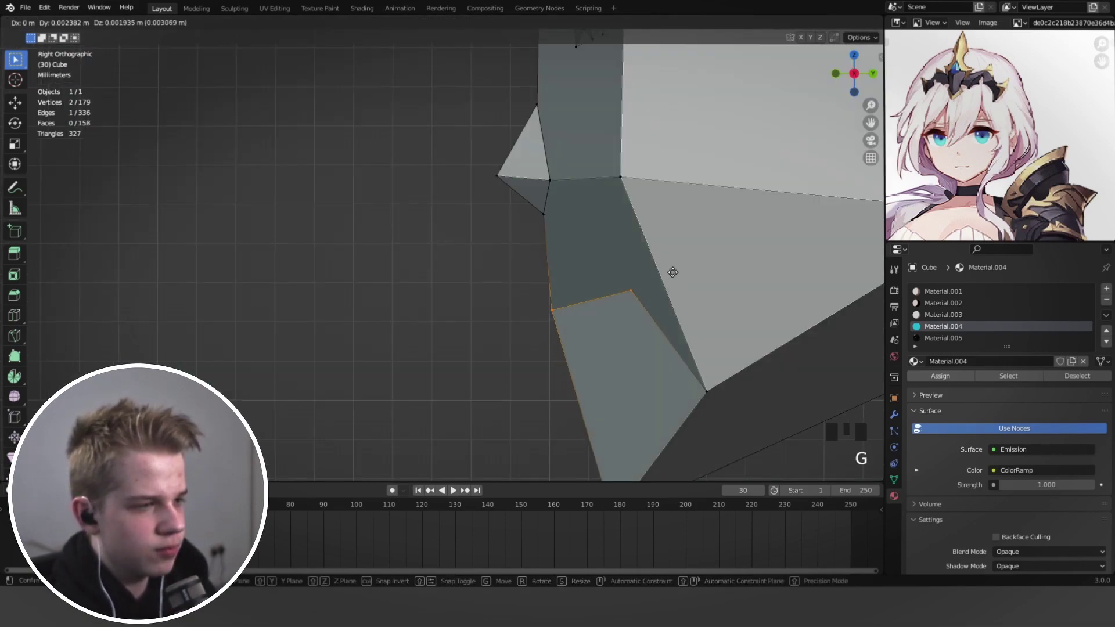
{"action": "right_click", "coordinate": [672, 272]}
Connect the new edge's outer vertex to the cheek corner vertex and switch to material preview shading.
{"action": "key", "text": "grave"}
{"action": "left_click", "coordinate": [480, 195]}
{"action": "scroll", "coordinate": [567, 279], "scroll_direction": "down", "scroll_amount": 4}
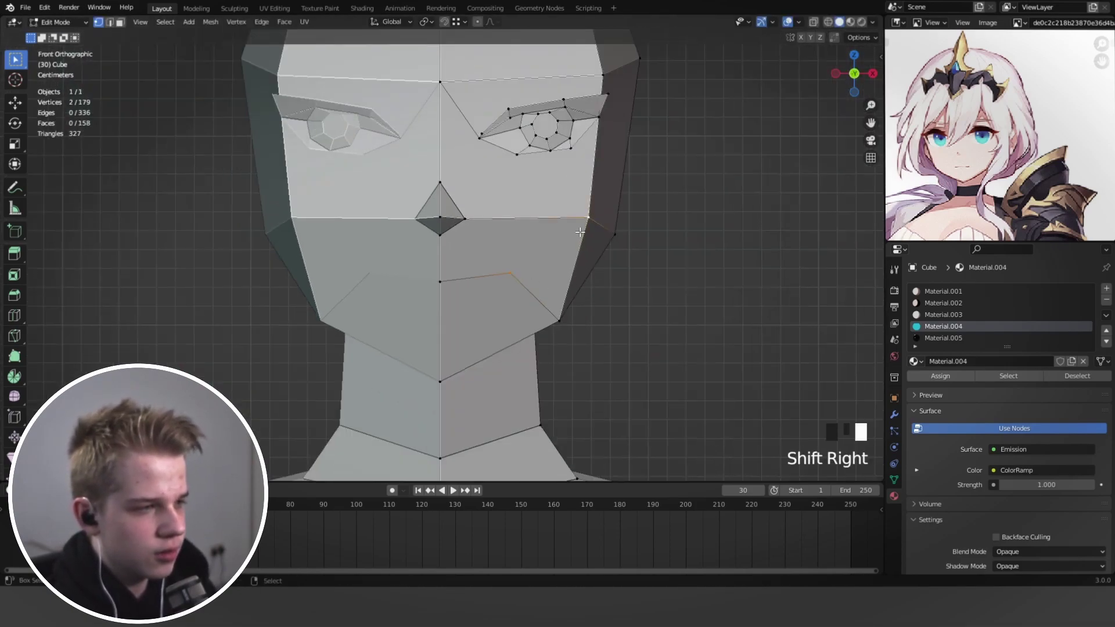
{"action": "key", "text": "j"}
{"action": "key", "text": "z"}
{"action": "scroll", "coordinate": [554, 285], "scroll_direction": "up", "scroll_amount": 3}
{"action": "scroll", "coordinate": [554, 311], "scroll_direction": "down", "scroll_amount": 6}
{"action": "key", "text": "alt+a"}
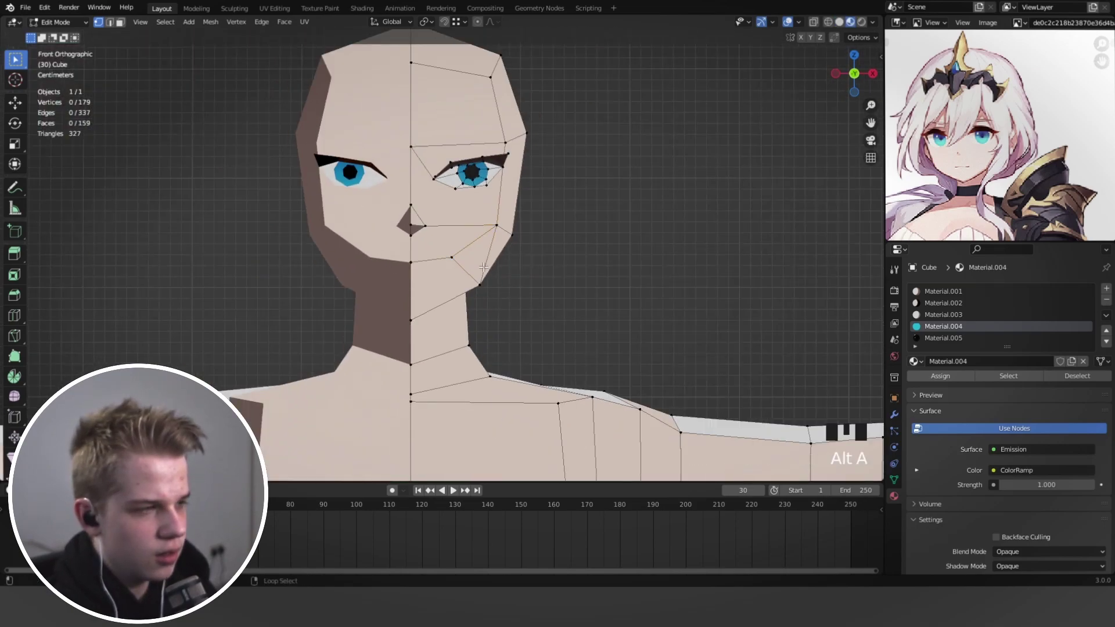
Try to delete the diagonal cheek edge and remove the lower-face line's outer vertex.
{"action": "scroll", "coordinate": [450, 259], "scroll_direction": "up", "scroll_amount": 5}
{"action": "right_click", "coordinate": [464, 269]}
{"action": "key", "text": "2"}
{"action": "right_click", "coordinate": [515, 236]}
{"action": "key", "text": "x"}
{"action": "left_click", "coordinate": [505, 237]}
{"action": "key", "text": "1"}
{"action": "right_click", "coordinate": [494, 252]}
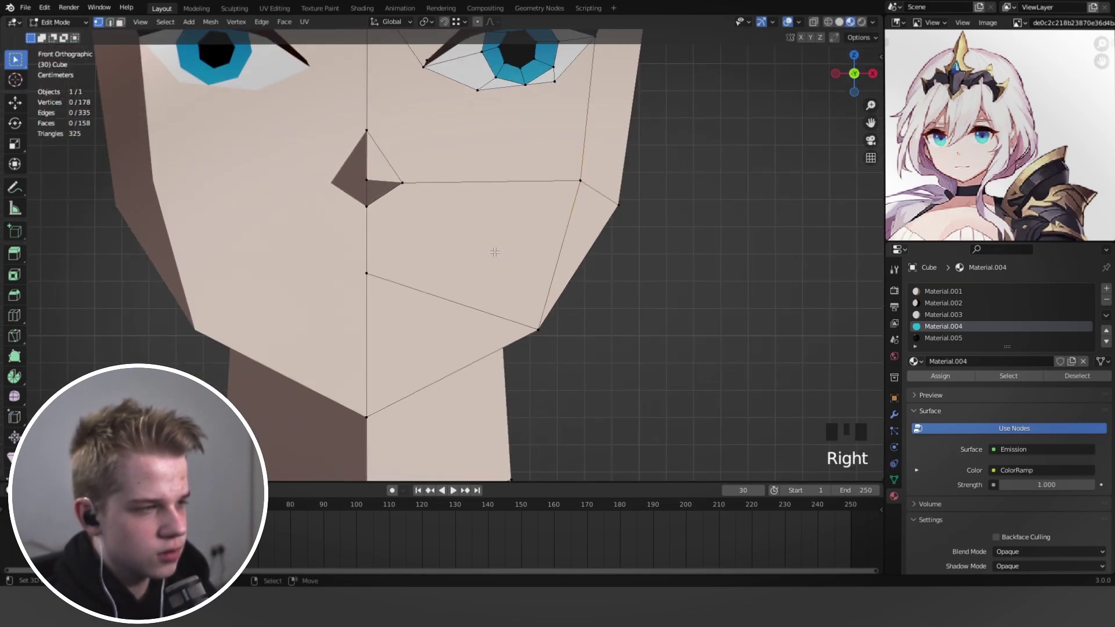
Undo the removal of the diagonal cheek edge and the outer vertex.
{"action": "scroll", "coordinate": [495, 255], "scroll_direction": "down", "scroll_amount": 4}
{"action": "key", "text": "ctrl+z"}
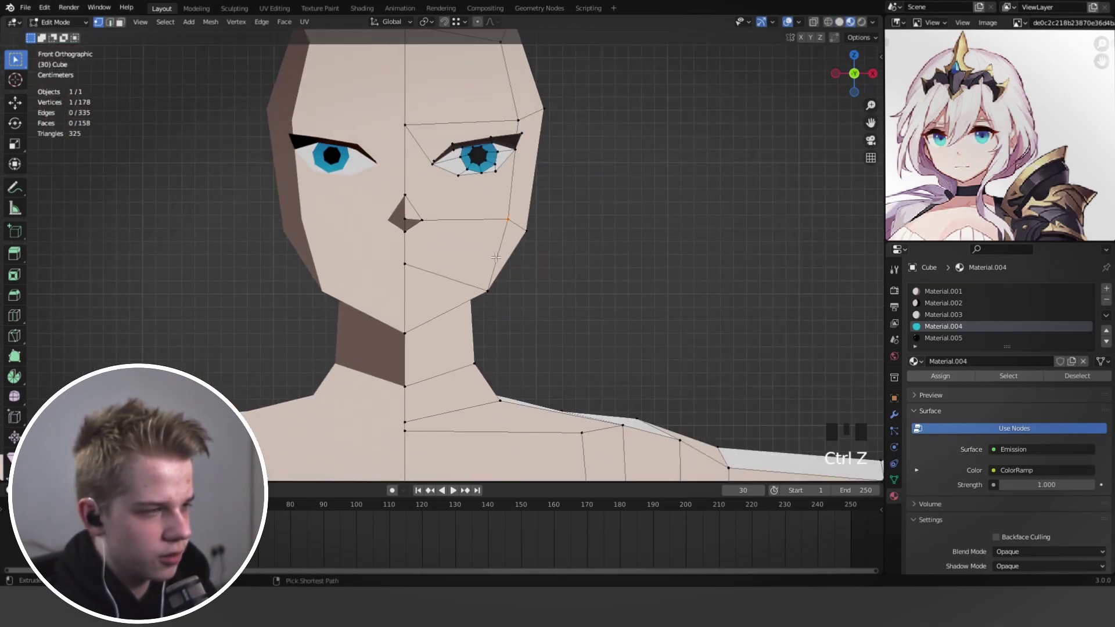
{"action": "key", "text": "ctrl+z"}
{"action": "key", "text": "ctrl+z"}
{"action": "key", "text": "ctrl+z"}
Knife-cut an edge from the eye's lower vertex down to the lower-face line's outer vertex, and delete the diagonal cheek edge.
{"action": "key", "text": "1"}
{"action": "scroll", "coordinate": [441, 255], "scroll_direction": "up", "scroll_amount": 4}
{"action": "key", "text": "k"}
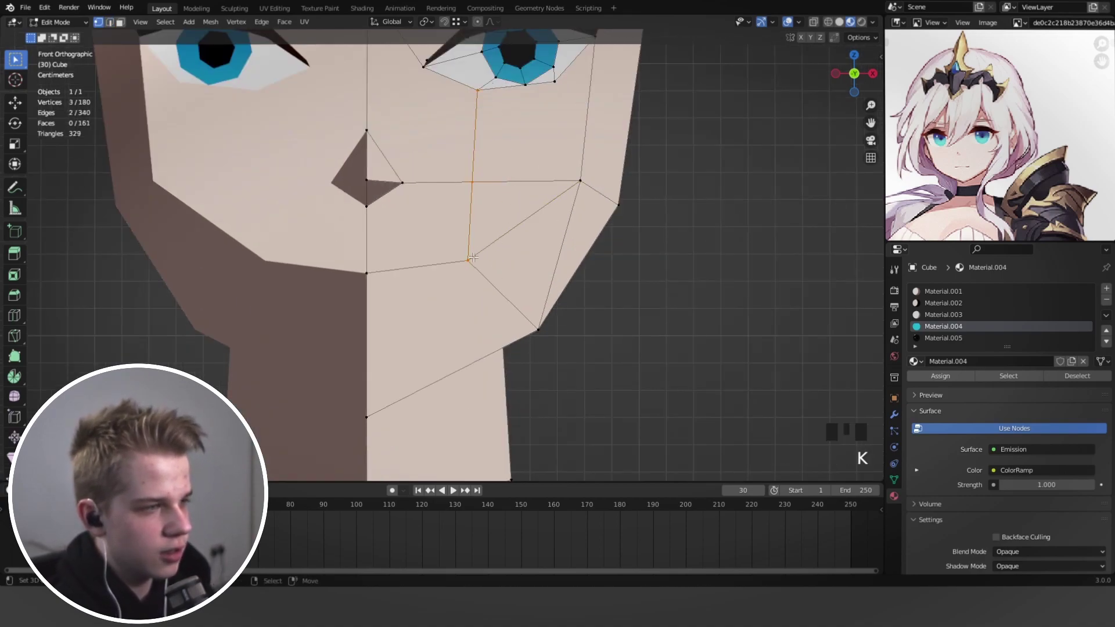
{"action": "key", "text": "2"}
{"action": "right_click", "coordinate": [514, 226]}
{"action": "key", "text": "x"}
{"action": "left_click", "coordinate": [517, 227]}
Knife-cut from the lower-face line's outer vertex out to the jaw's side edge and down through the jawline under the chin.
{"action": "key", "text": "1"}
{"action": "right_click", "coordinate": [471, 264]}
{"action": "scroll", "coordinate": [465, 275], "scroll_direction": "down", "scroll_amount": 2}
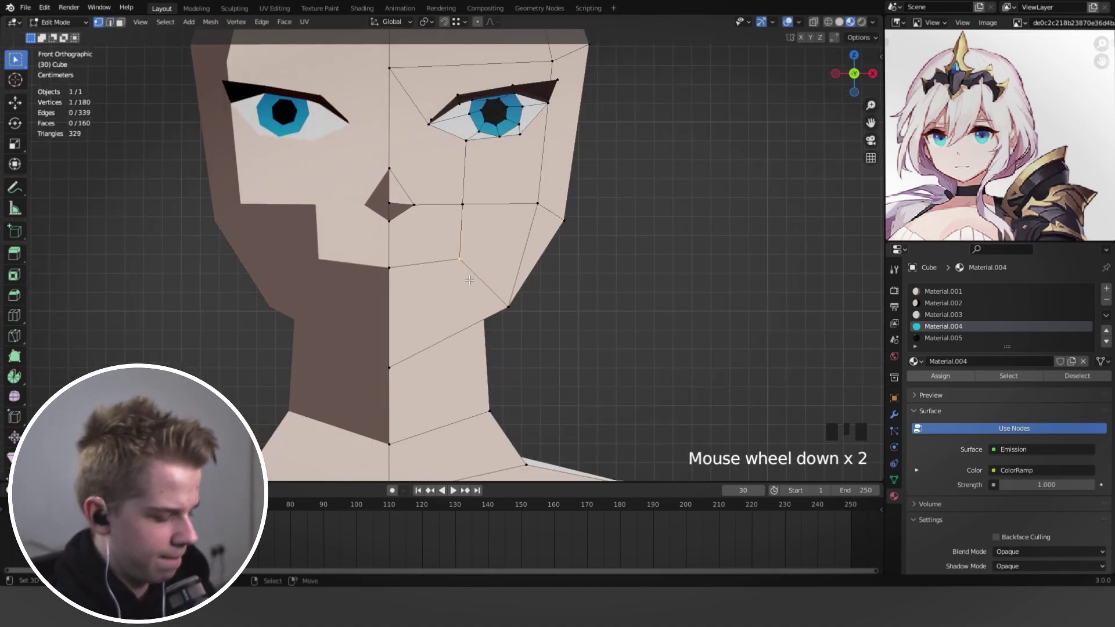
{"action": "middle_click_drag", "start_coordinate": [474, 290], "coordinate": [471, 251]}
{"action": "key", "text": "Return"}
{"action": "middle_click_drag", "start_coordinate": [463, 356], "coordinate": [590, 376]}
{"action": "key", "text": "KP_1"}
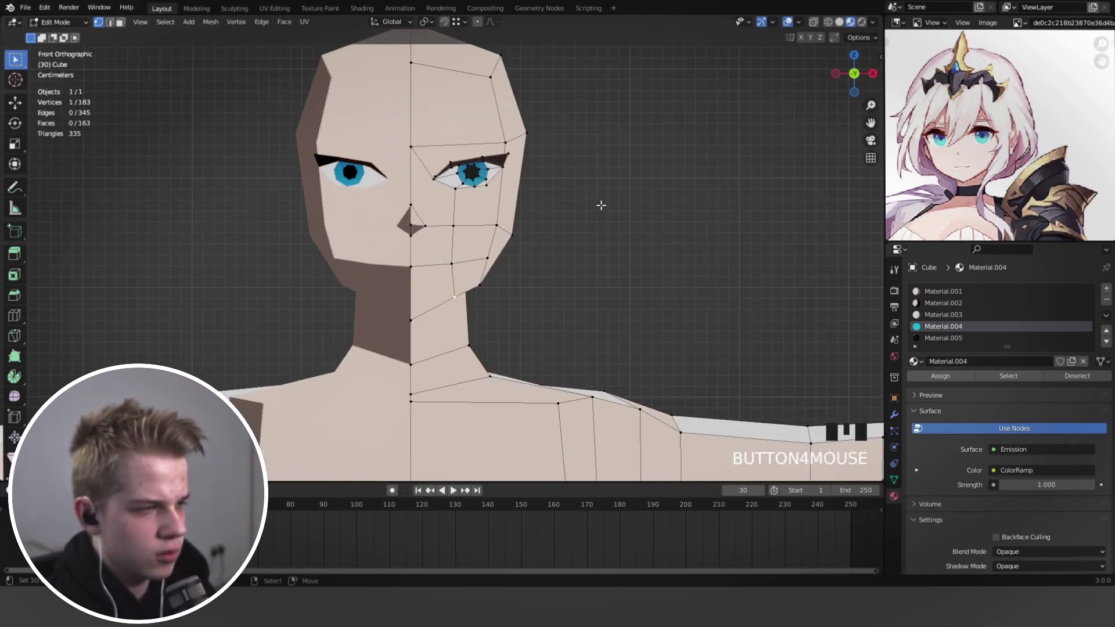
Select the head in wireframe, invert the selection and hide the rest of the body to isolate the head.
{"action": "key", "text": "shift+z"}
{"action": "scroll", "coordinate": [391, 172], "scroll_direction": "down", "scroll_amount": 6}
{"action": "left_click_drag", "start_coordinate": [398, 122], "coordinate": [507, 279]}
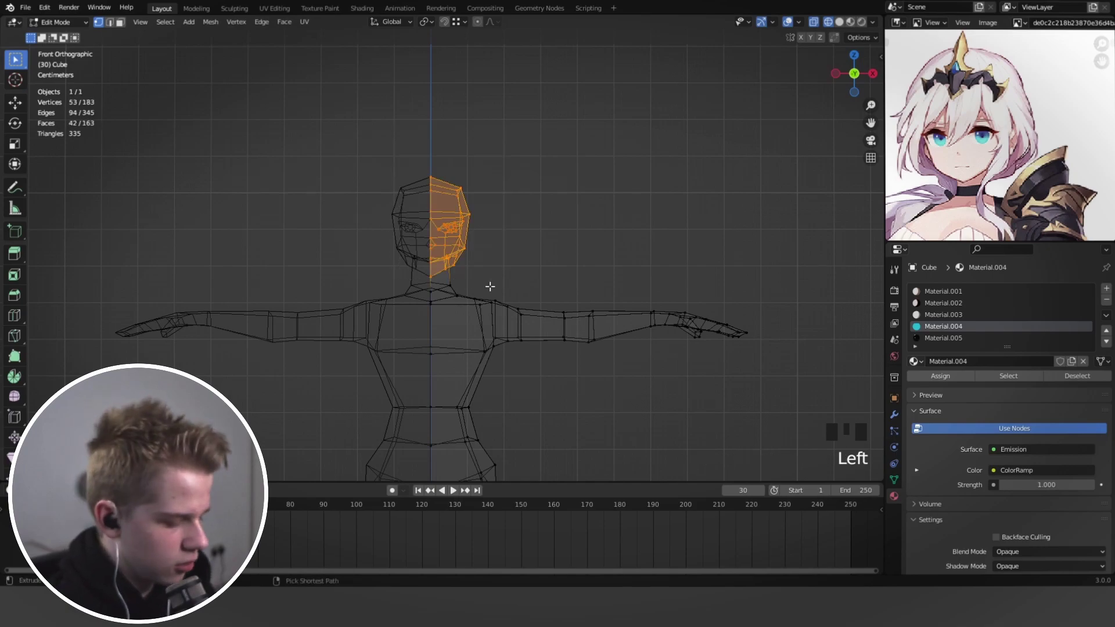
{"action": "key", "text": "ctrl+i"}
{"action": "key", "text": "h"}
{"action": "key", "text": "shift+z"}
{"action": "scroll", "coordinate": [644, 256], "scroll_direction": "up", "scroll_amount": 1}
Reposition the jawline vertex beside the chin, working on the isolated head from below.
{"action": "middle_click_drag", "start_coordinate": [667, 256], "coordinate": [548, 247]}
{"action": "scroll", "coordinate": [549, 248], "scroll_direction": "up", "scroll_amount": 3}
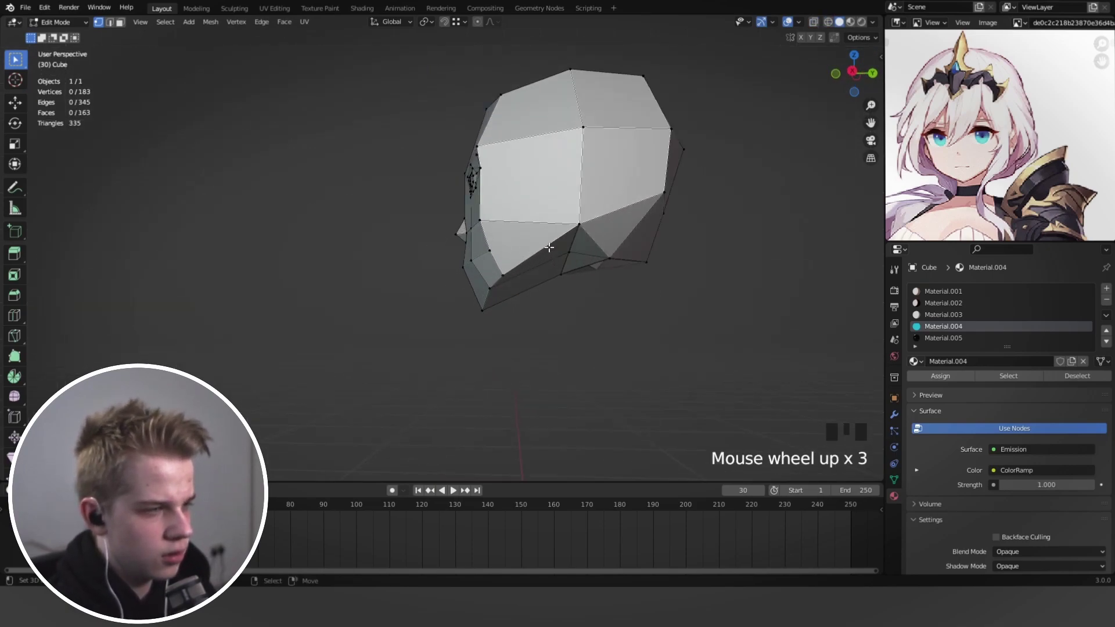
{"action": "key", "text": "ctrl+KP_7"}
{"action": "scroll", "coordinate": [505, 371], "scroll_direction": "up", "scroll_amount": 4}
{"action": "right_click", "coordinate": [468, 382]}
{"action": "key", "text": "g"}
{"action": "left_click", "coordinate": [466, 378]}
{"action": "middle_click_drag", "start_coordinate": [507, 385], "coordinate": [503, 340], "text": "shift"}
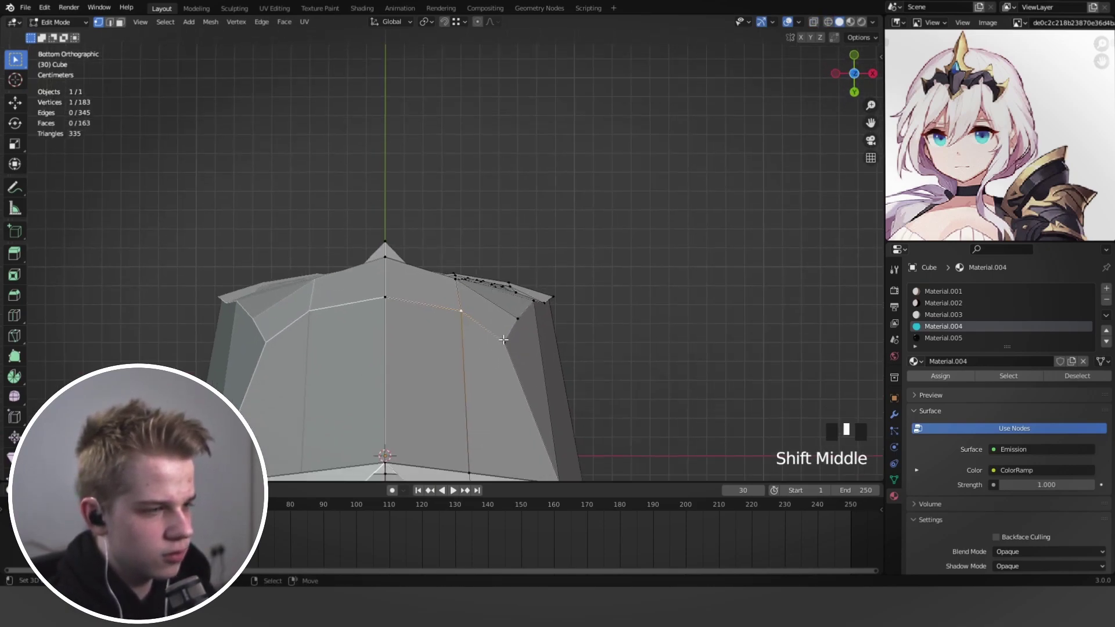
Move the lower-face line's outer vertex outward and backward, and adjust the neighbouring jawline vertex in side view.
{"action": "key", "text": "g"}
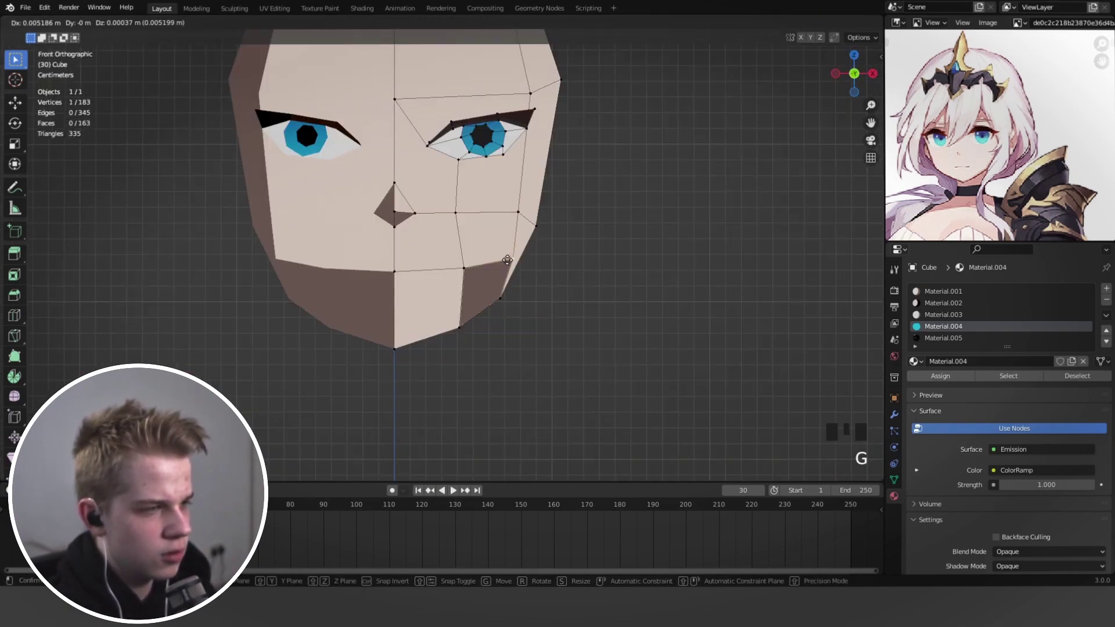
{"action": "left_click", "coordinate": [511, 261]}
{"action": "scroll", "coordinate": [525, 263], "scroll_direction": "down", "scroll_amount": 1}
{"action": "middle_click_drag", "start_coordinate": [725, 259], "coordinate": [641, 237]}
{"action": "key", "text": "KP_3"}
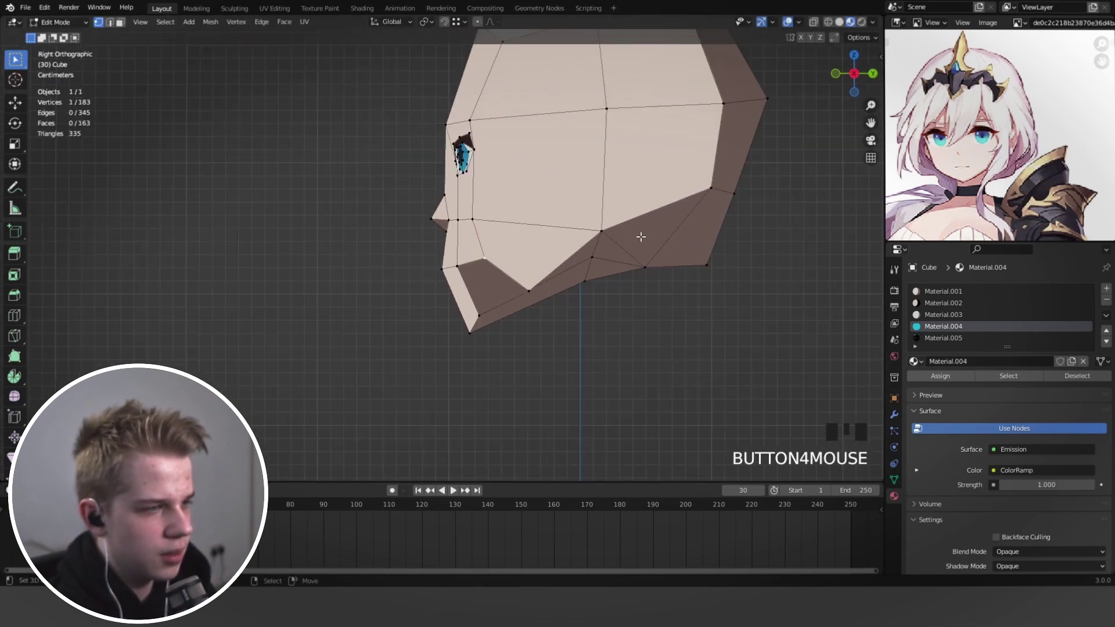
{"action": "key", "text": "g"}
{"action": "key", "text": "g"}
{"action": "left_click", "coordinate": [537, 285]}
Select the lower-face line's front vertices in the side wireframe view and shift them back into the face.
{"action": "middle_click_drag", "start_coordinate": [406, 250], "coordinate": [475, 236]}
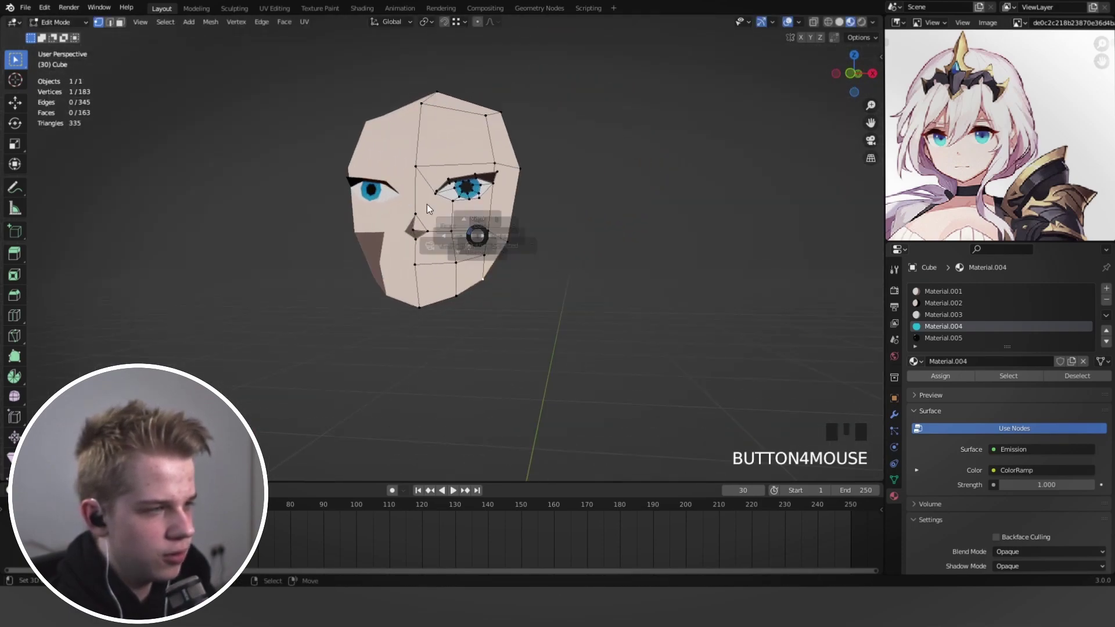
{"action": "key", "text": "KP_1"}
{"action": "key", "text": "Tab"}
{"action": "scroll", "coordinate": [462, 299], "scroll_direction": "up", "scroll_amount": 5}
{"action": "key", "text": "Tab"}
{"action": "middle_click_drag", "start_coordinate": [696, 278], "coordinate": [644, 281]}
{"action": "key", "text": "KP_3"}
{"action": "key", "text": "z"}
{"action": "left_click", "coordinate": [397, 287]}
{"action": "scroll", "coordinate": [431, 288], "scroll_direction": "up", "scroll_amount": 2}
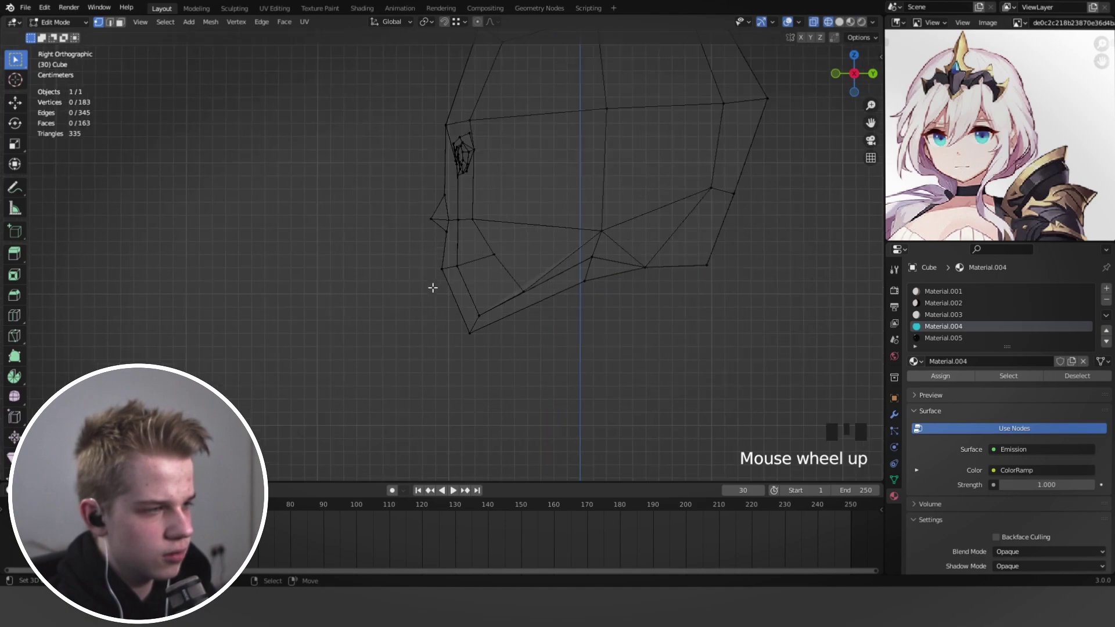
{"action": "left_click_drag", "start_coordinate": [431, 288], "coordinate": [481, 257]}
{"action": "key", "text": "z"}
{"action": "key", "text": "g"}
{"action": "left_click", "coordinate": [539, 256]}
{"action": "key", "text": "z"}
{"action": "key", "text": "Tab"}
Adjust the lower-face line's centre and middle vertices from the front, and pull the jawline vertex beside the chin inward.
{"action": "middle_click_drag", "start_coordinate": [383, 258], "coordinate": [464, 251]}
{"action": "key", "text": "KP_1"}
{"action": "scroll", "coordinate": [418, 253], "scroll_direction": "up", "scroll_amount": 4}
{"action": "key", "text": "Tab"}
{"action": "scroll", "coordinate": [418, 253], "scroll_direction": "down", "scroll_amount": 3}
{"action": "scroll", "coordinate": [448, 321], "scroll_direction": "up", "scroll_amount": 6}
{"action": "key", "text": "1"}
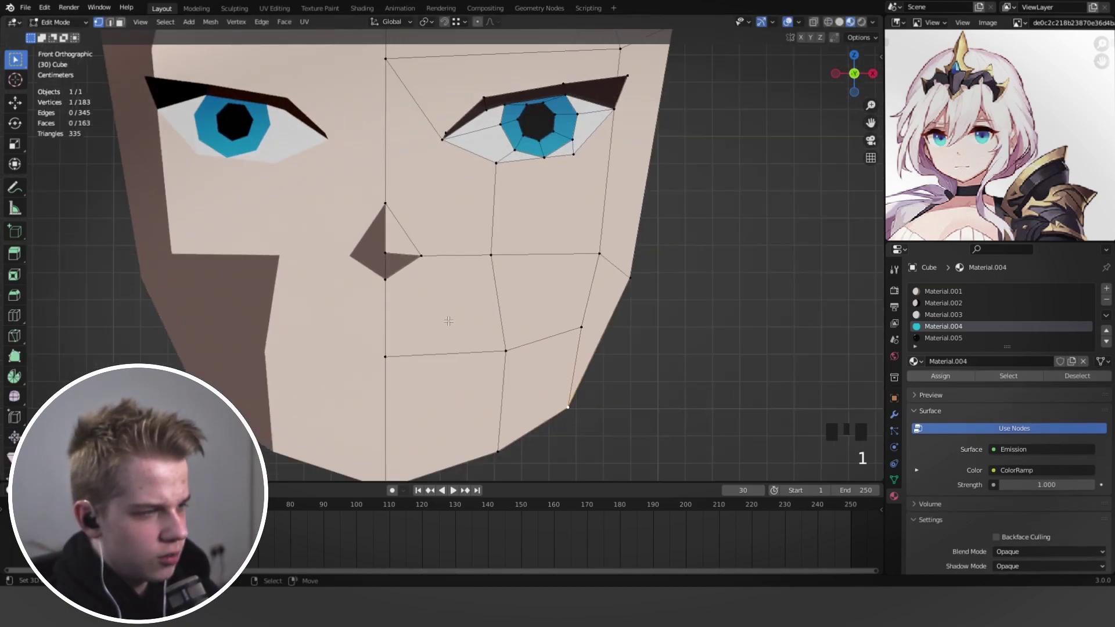
{"action": "key", "text": "g"}
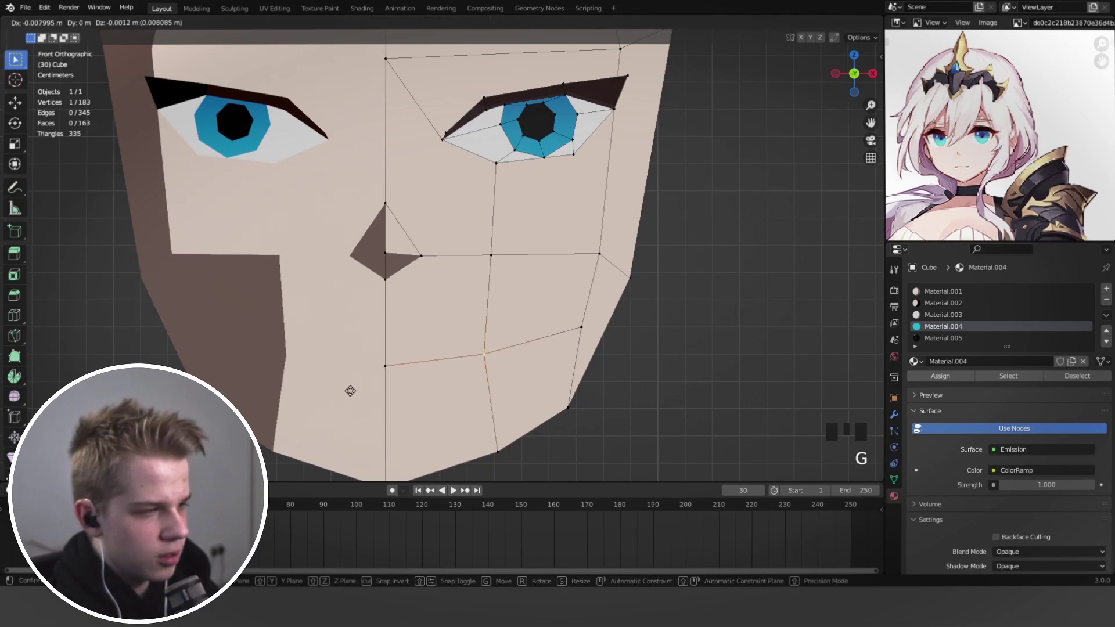
{"action": "left_click", "coordinate": [413, 393]}
{"action": "right_click", "coordinate": [491, 458]}
{"action": "scroll", "coordinate": [482, 406], "scroll_direction": "down", "scroll_amount": 2}
{"action": "right_click", "coordinate": [528, 316]}
{"action": "scroll", "coordinate": [499, 313], "scroll_direction": "down", "scroll_amount": 2}
{"action": "scroll", "coordinate": [465, 311], "scroll_direction": "up", "scroll_amount": 4}
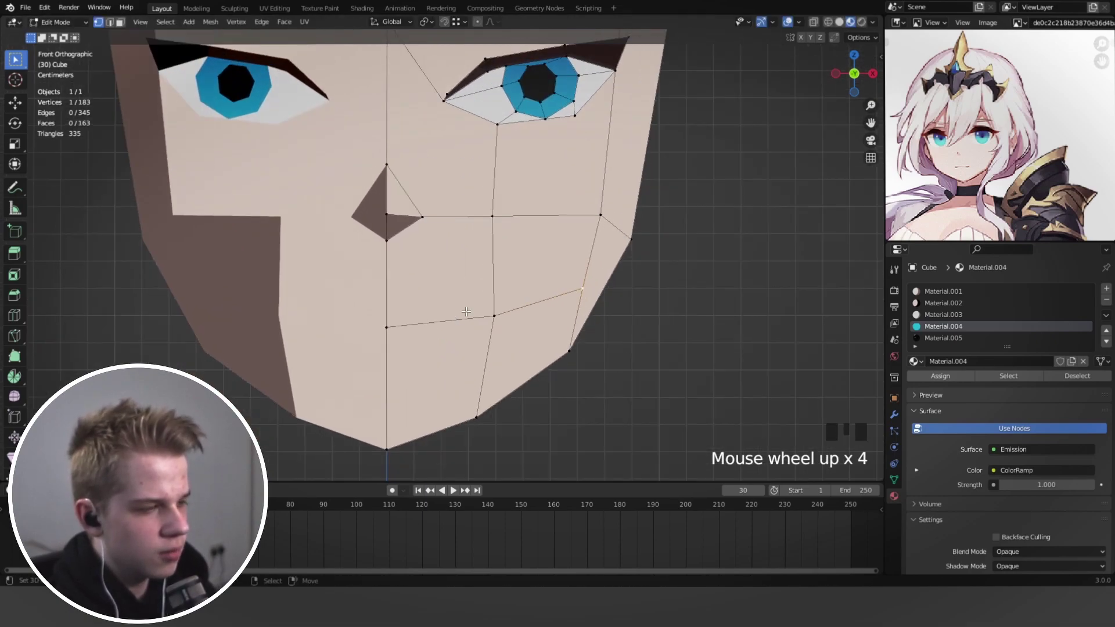
Knife-cut a thin sliver below the inner lower-face line and delete its face to open the mouth.
{"action": "key", "text": "2"}
{"action": "right_click", "coordinate": [445, 319]}
{"action": "scroll", "coordinate": [445, 319], "scroll_direction": "down", "scroll_amount": 2}
{"action": "key", "text": "1"}
{"action": "scroll", "coordinate": [523, 272], "scroll_direction": "up", "scroll_amount": 4}
{"action": "key", "text": "k"}
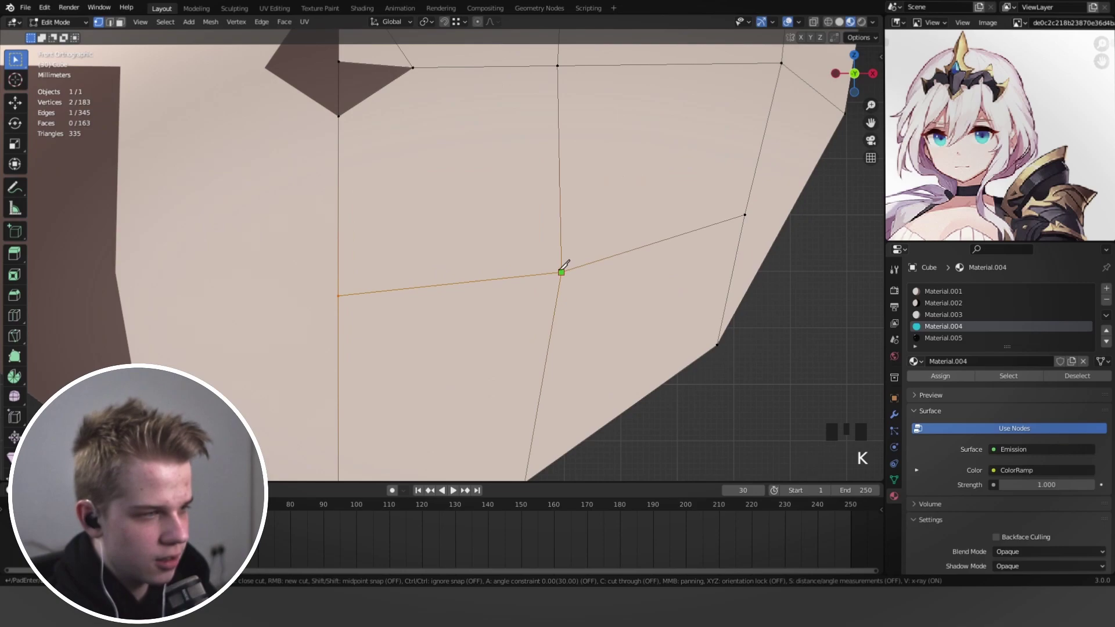
{"action": "right_click", "coordinate": [360, 302]}
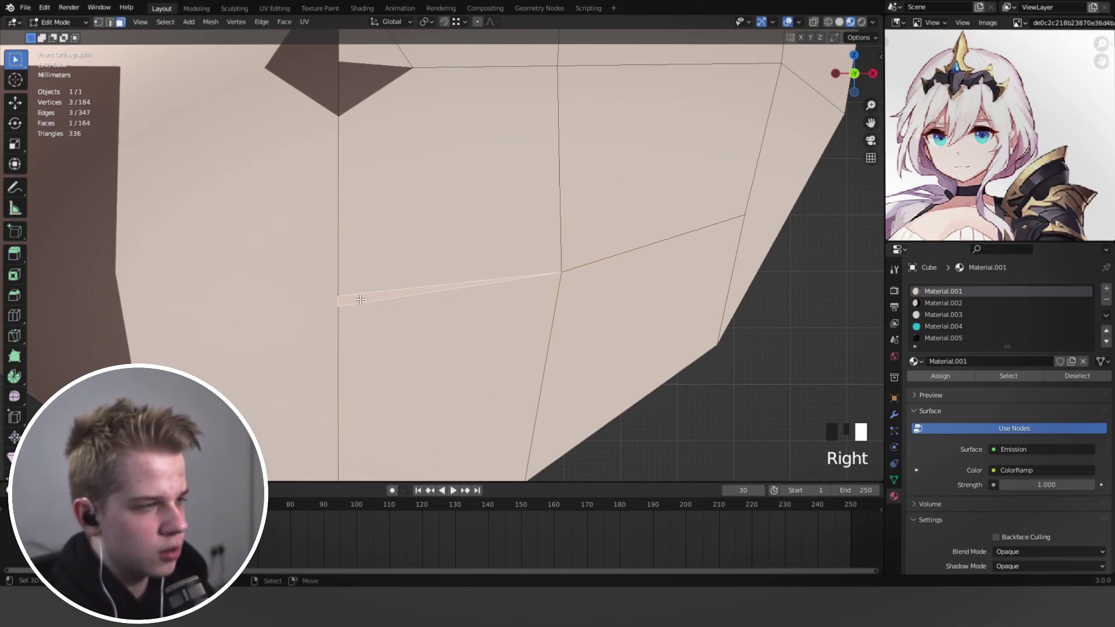
{"action": "key", "text": "x"}
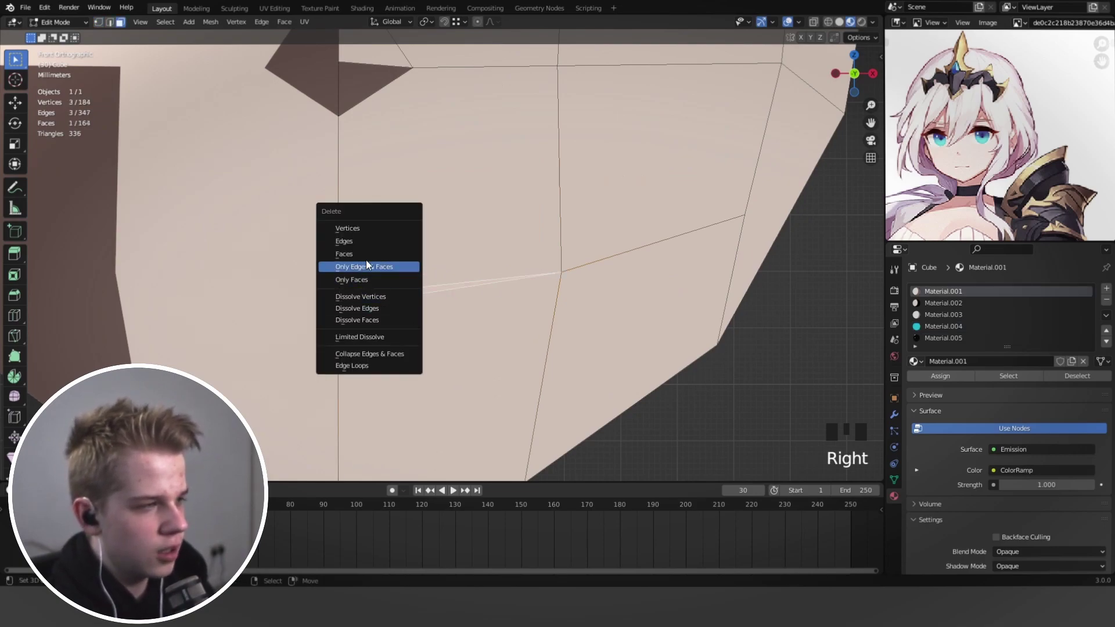
{"action": "left_click", "coordinate": [365, 254]}
Extrude the mouth opening's edges back into the head and spread the new upper and lower vertices apart.
{"action": "scroll", "coordinate": [365, 255], "scroll_direction": "down", "scroll_amount": 4}
{"action": "middle_click_drag", "start_coordinate": [363, 255], "coordinate": [340, 264]}
{"action": "key", "text": "1"}
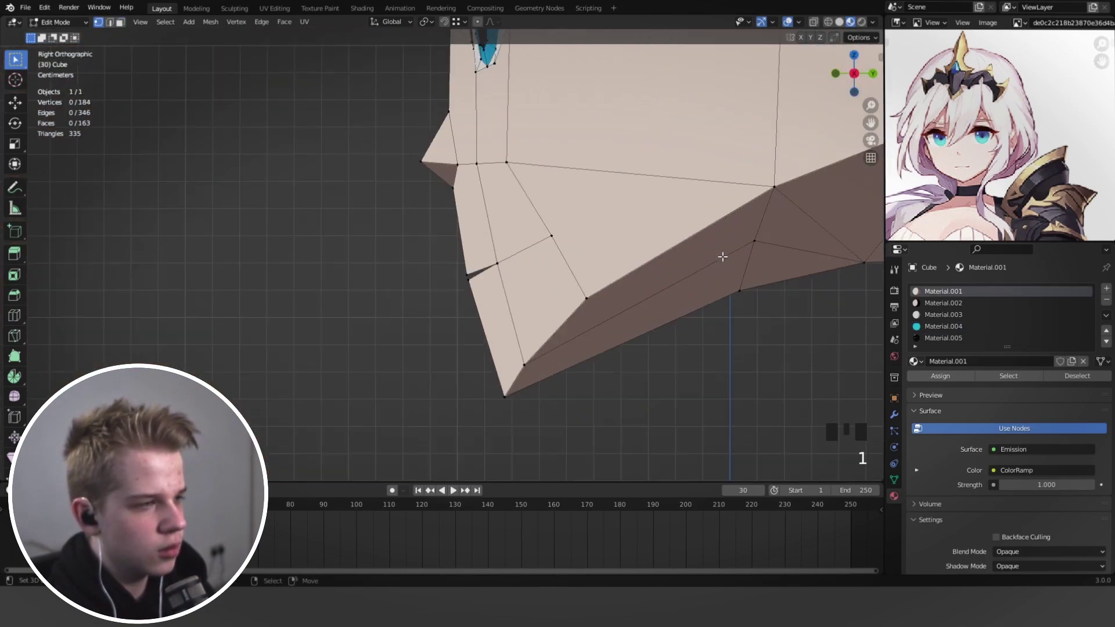
{"action": "key", "text": "shift+z"}
{"action": "middle_click_drag", "start_coordinate": [525, 289], "coordinate": [455, 281], "text": "shift"}
{"action": "scroll", "coordinate": [447, 284], "scroll_direction": "up", "scroll_amount": 6}
{"action": "left_click_drag", "start_coordinate": [277, 374], "coordinate": [386, 240]}
{"action": "middle_click_drag", "start_coordinate": [385, 239], "coordinate": [383, 304], "text": "shift"}
{"action": "key", "text": "e"}
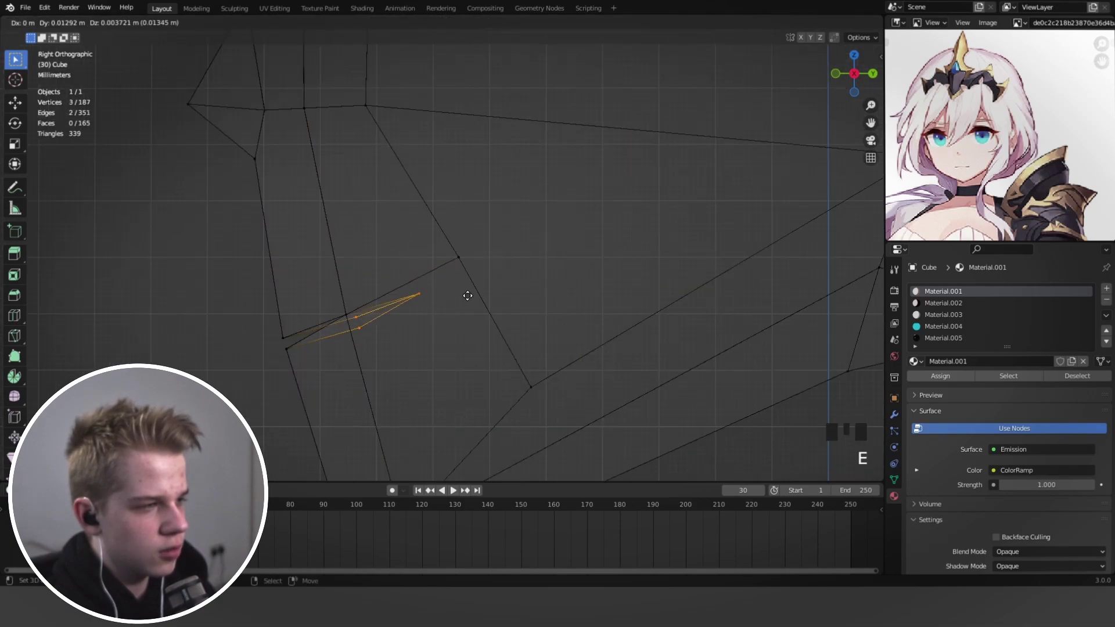
{"action": "key", "text": "s"}
{"action": "right_click", "coordinate": [774, 234]}
{"action": "key", "text": "s"}
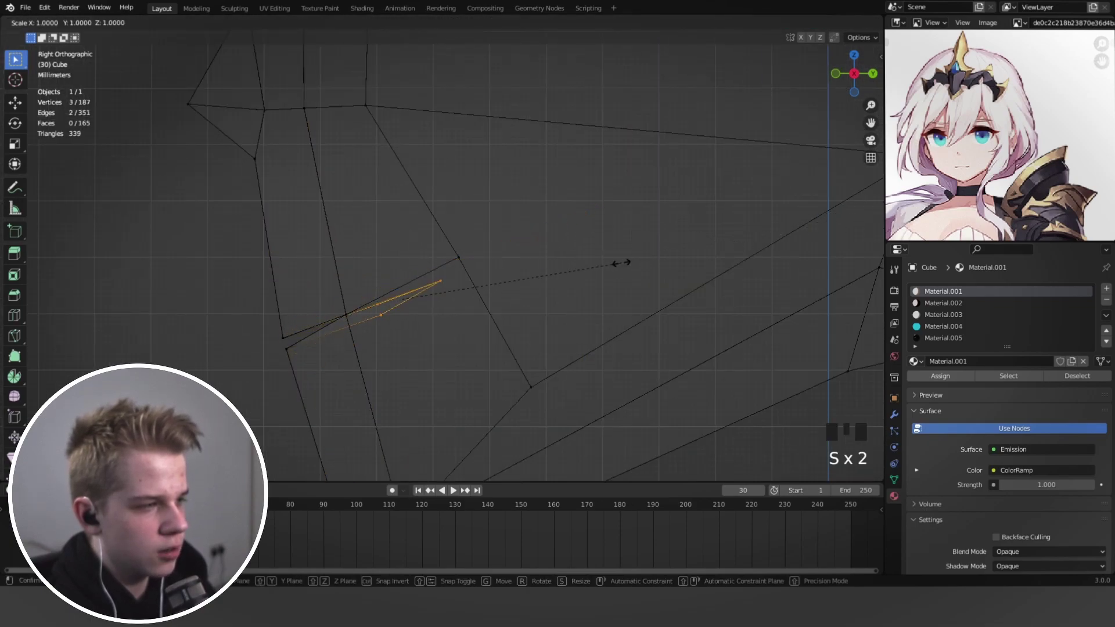
{"action": "right_click", "coordinate": [190, 267]}
{"action": "right_click", "coordinate": [373, 292]}
{"action": "key", "text": "g"}
{"action": "left_click", "coordinate": [351, 232]}
{"action": "right_click", "coordinate": [369, 331]}
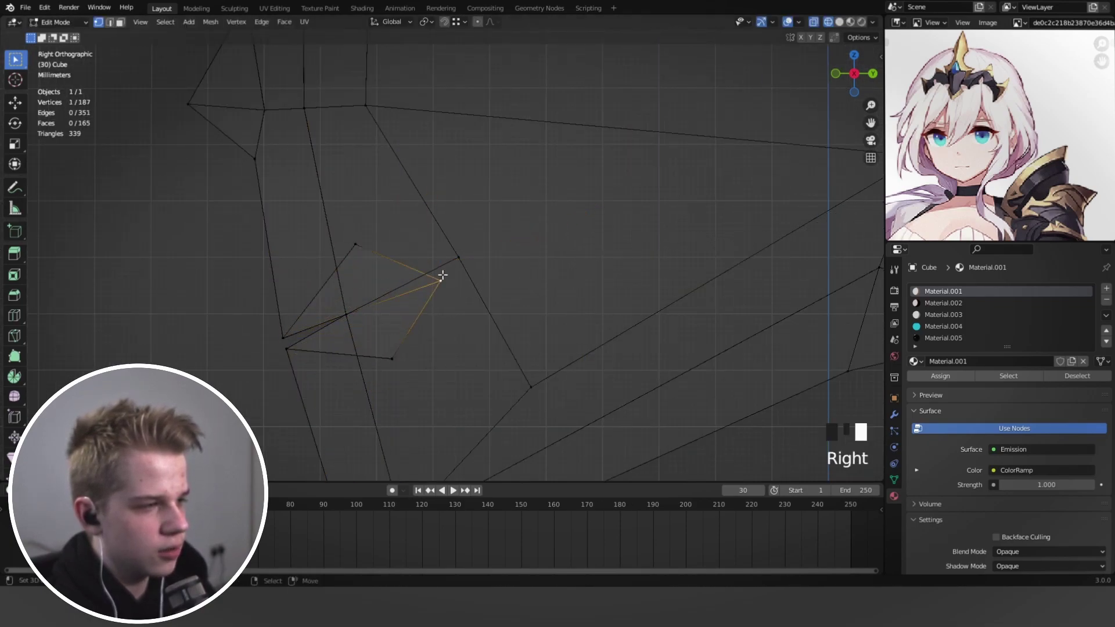
Extrude the mouth cavity deeper, close its end with an extrusion scaled to 0, and shift the end along X toward the centre.
{"action": "middle_click_drag", "start_coordinate": [404, 359], "coordinate": [458, 440], "text": "shift"}
{"action": "key", "text": "e"}
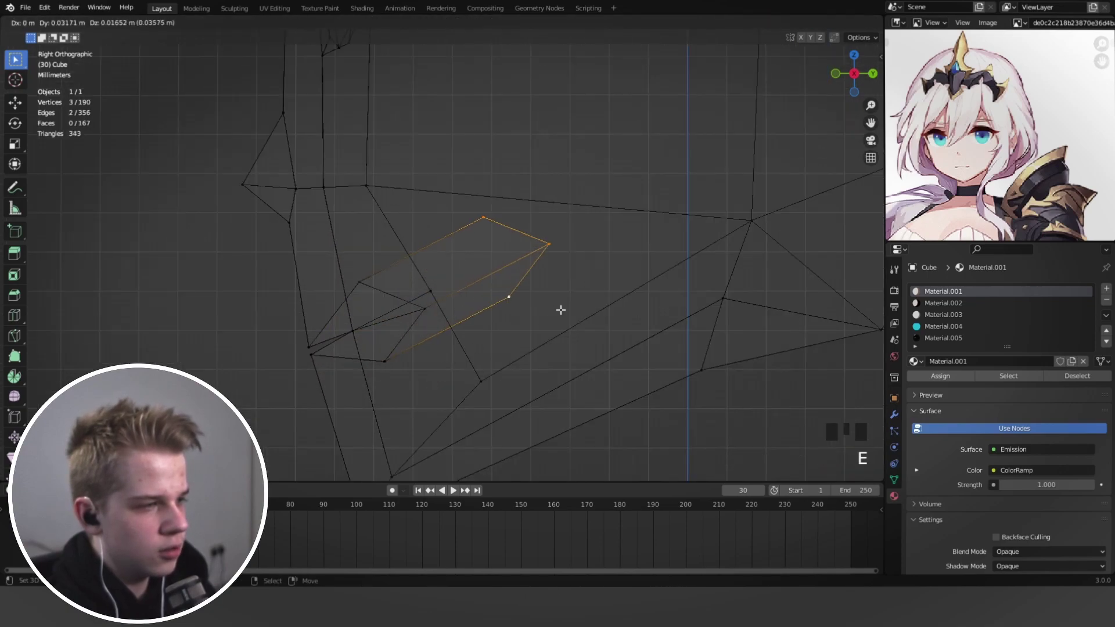
{"action": "key", "text": "e"}
{"action": "key", "text": "s"}
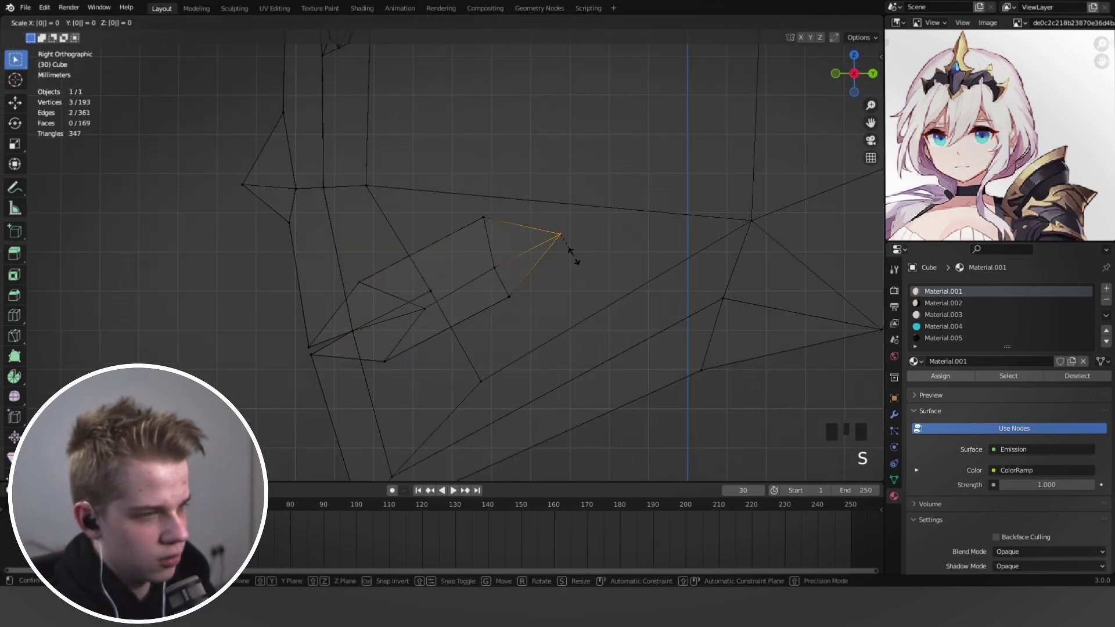
{"action": "left_click", "coordinate": [573, 254]}
{"action": "middle_click_drag", "start_coordinate": [573, 253], "coordinate": [506, 373]}
{"action": "key", "text": "g"}
{"action": "key", "text": "x"}
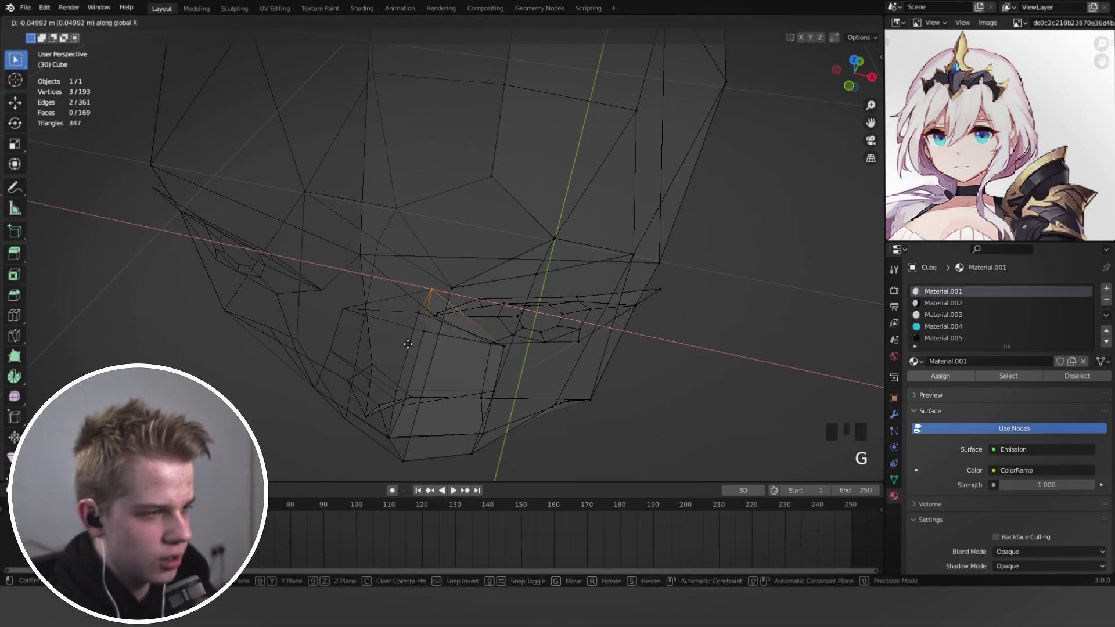
{"action": "left_click", "coordinate": [408, 344]}
Merge all the head's vertices by distance and clear the selection.
{"action": "middle_click_drag", "start_coordinate": [408, 344], "coordinate": [462, 310]}
{"action": "key", "text": "a"}
{"action": "key", "text": "m"}
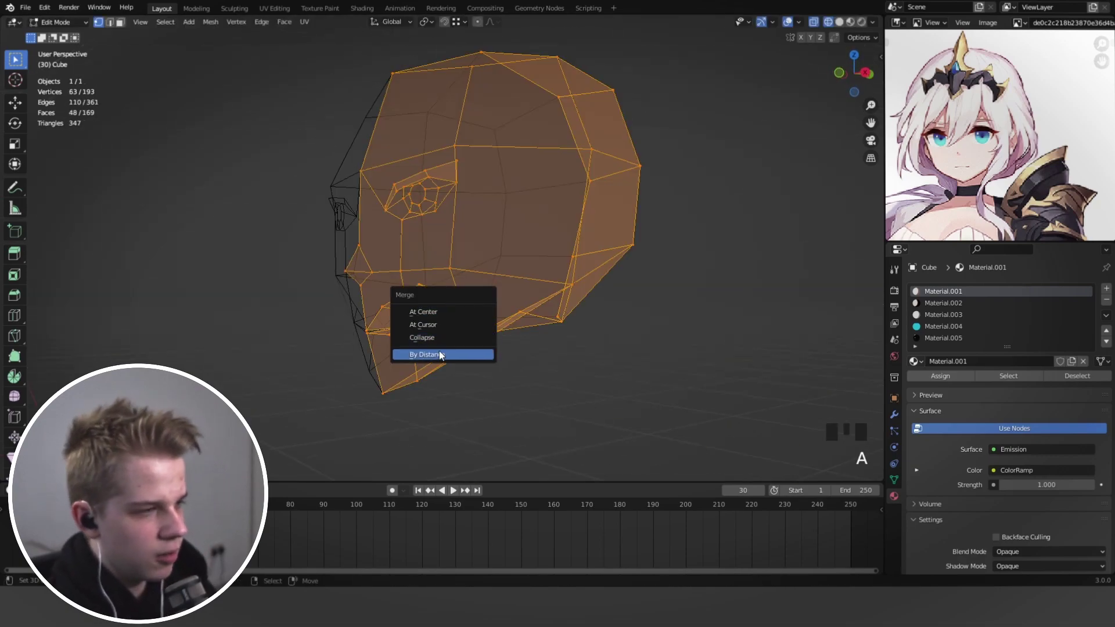
{"action": "left_click", "coordinate": [443, 355]}
{"action": "key", "text": "alt+a"}
{"action": "middle_click_drag", "start_coordinate": [443, 354], "coordinate": [505, 342]}
{"action": "key", "text": "z"}
{"action": "key", "text": "Tab"}
Move the mouth corner vertex inward and slightly down in front view to narrow the mouth.
{"action": "key", "text": "z"}
{"action": "scroll", "coordinate": [499, 290], "scroll_direction": "up", "scroll_amount": 4}
{"action": "middle_click_drag", "start_coordinate": [453, 290], "coordinate": [479, 399]}
{"action": "scroll", "coordinate": [572, 344], "scroll_direction": "down", "scroll_amount": 5}
{"action": "key", "text": "KP_1"}
{"action": "scroll", "coordinate": [360, 249], "scroll_direction": "up", "scroll_amount": 4}
{"action": "scroll", "coordinate": [485, 346], "scroll_direction": "up", "scroll_amount": 6}
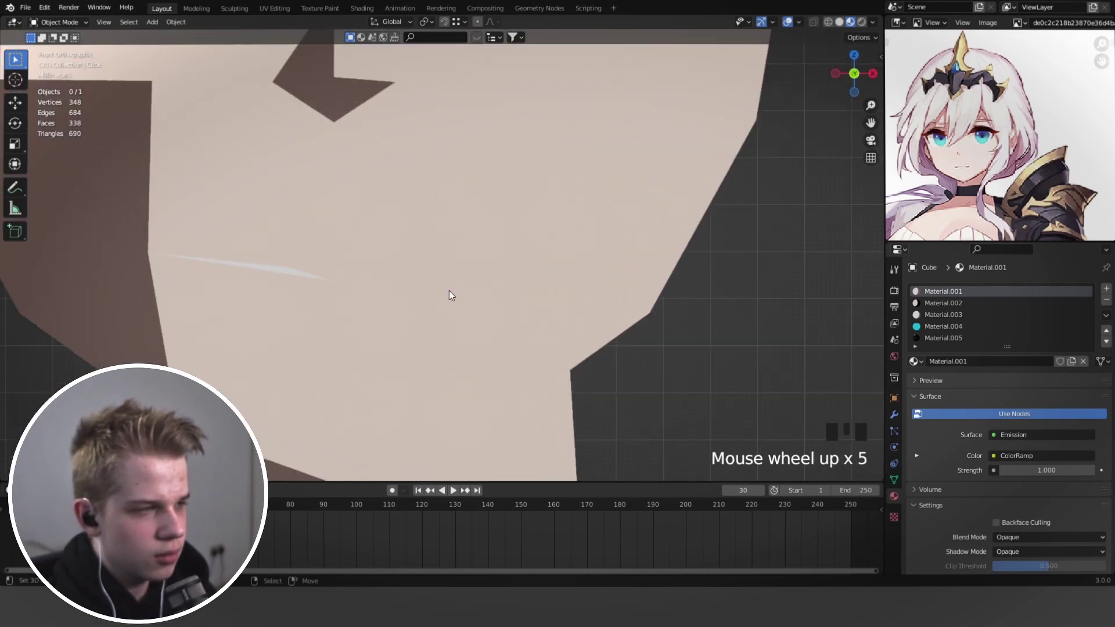
{"action": "key", "text": "Tab"}
{"action": "key", "text": "z"}
{"action": "right_click", "coordinate": [545, 254]}
{"action": "key", "text": "z"}
{"action": "key", "text": "g"}
{"action": "left_click", "coordinate": [487, 288]}
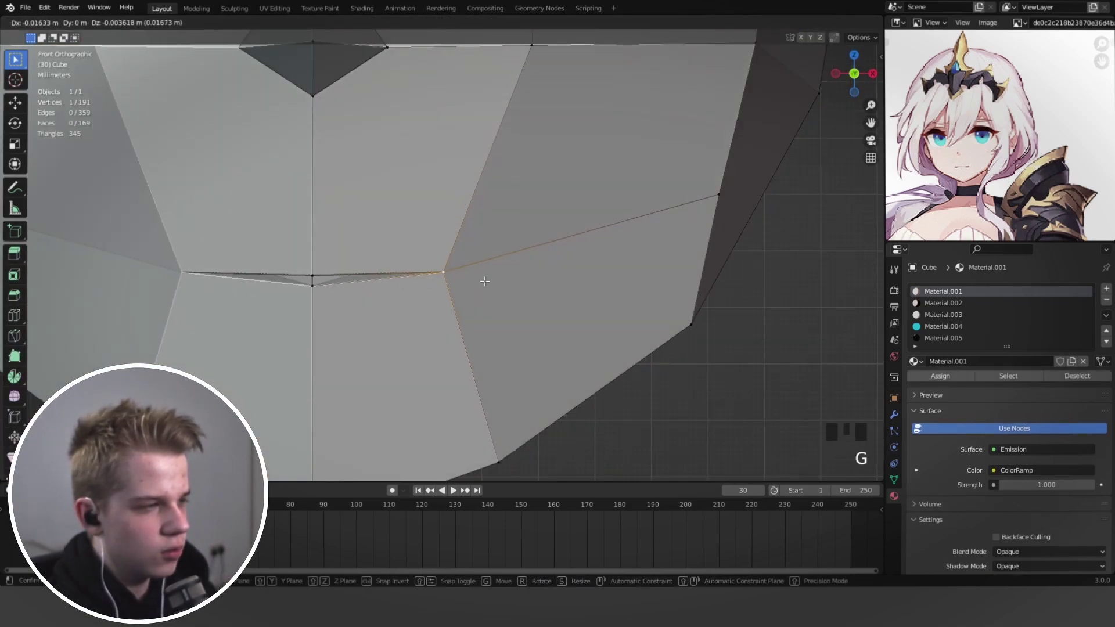
Knife-cut an edge from the cheek vertex at nose level through the lower-face line to the jawline vertex beside the chin.
{"action": "scroll", "coordinate": [520, 306], "scroll_direction": "down", "scroll_amount": 6}
{"action": "scroll", "coordinate": [493, 268], "scroll_direction": "down", "scroll_amount": 4}
{"action": "scroll", "coordinate": [493, 267], "scroll_direction": "up", "scroll_amount": 5}
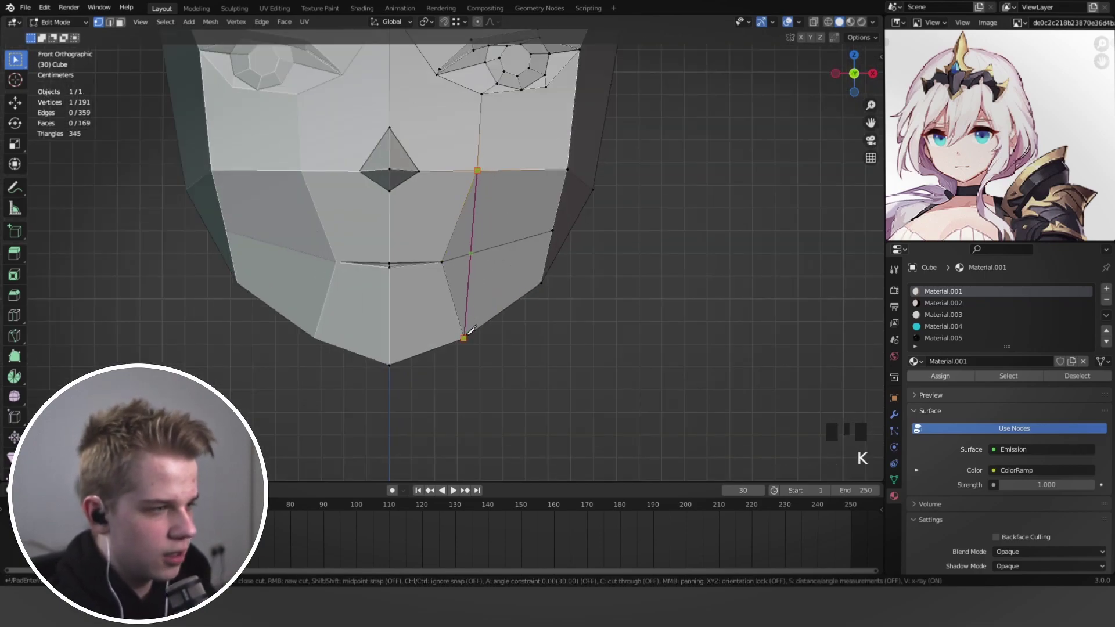
{"action": "left_click", "coordinate": [469, 330]}
{"action": "key", "text": "Return"}
Move the new vertex beside the mouth corner outward in front view and adjust its depth in side view.
{"action": "key", "text": "g"}
{"action": "left_click", "coordinate": [491, 276]}
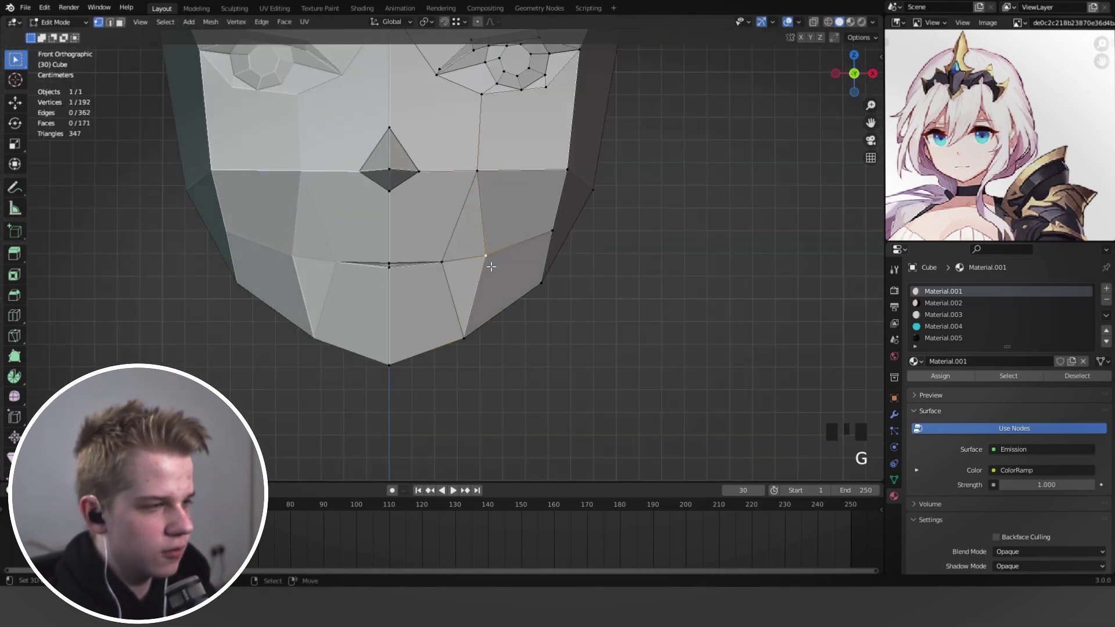
{"action": "key", "text": "KP_3"}
{"action": "key", "text": "g"}
{"action": "left_click", "coordinate": [487, 285]}
Dissolve the two old edges running from the mouth corner up to the cheek and down to the jaw.
{"action": "key", "text": "KP_1"}
{"action": "scroll", "coordinate": [442, 232], "scroll_direction": "up", "scroll_amount": 3}
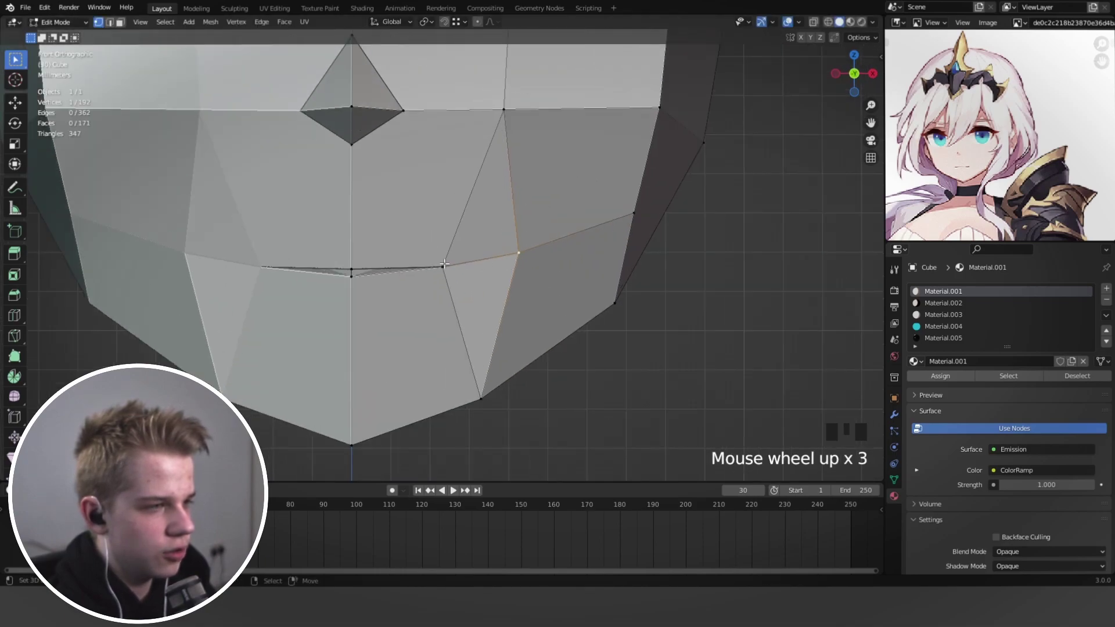
{"action": "key", "text": "2"}
{"action": "right_click", "coordinate": [465, 214]}
{"action": "right_click", "coordinate": [456, 314], "text": "shift"}
{"action": "key", "text": "x"}
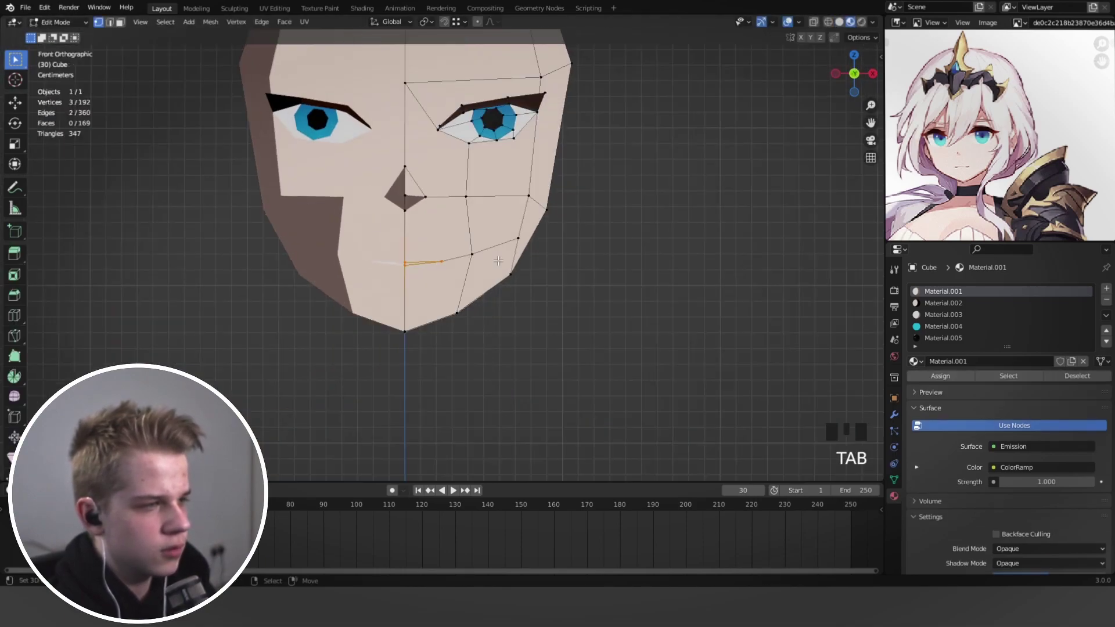
Move the cheek vertex at nose level and the one beside the mouth outward in front view.
{"action": "right_click", "coordinate": [493, 198]}
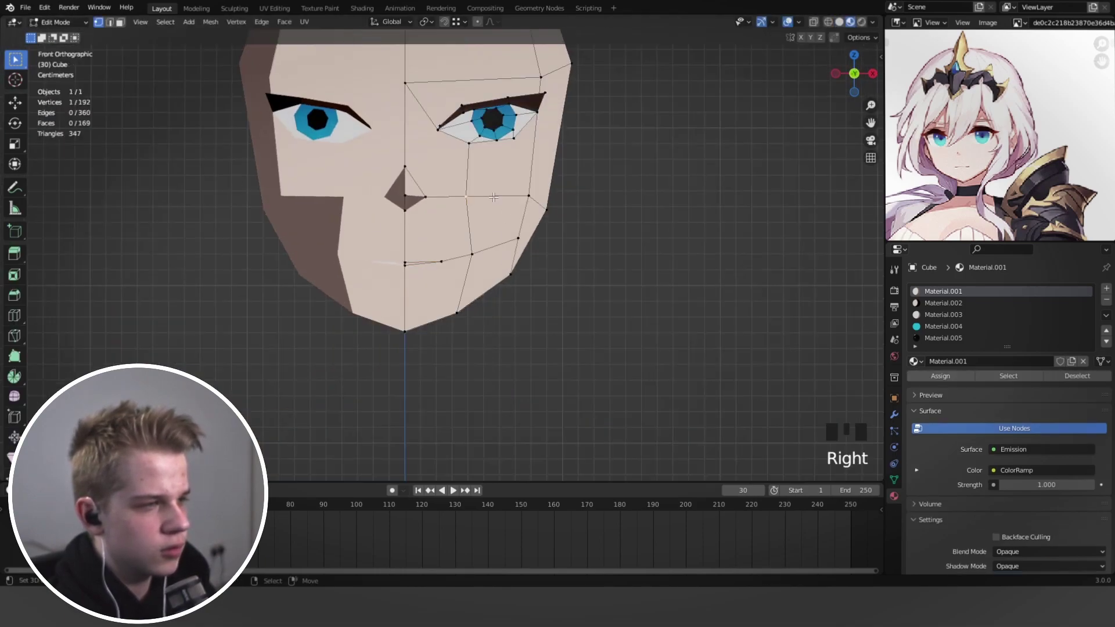
{"action": "key", "text": "g"}
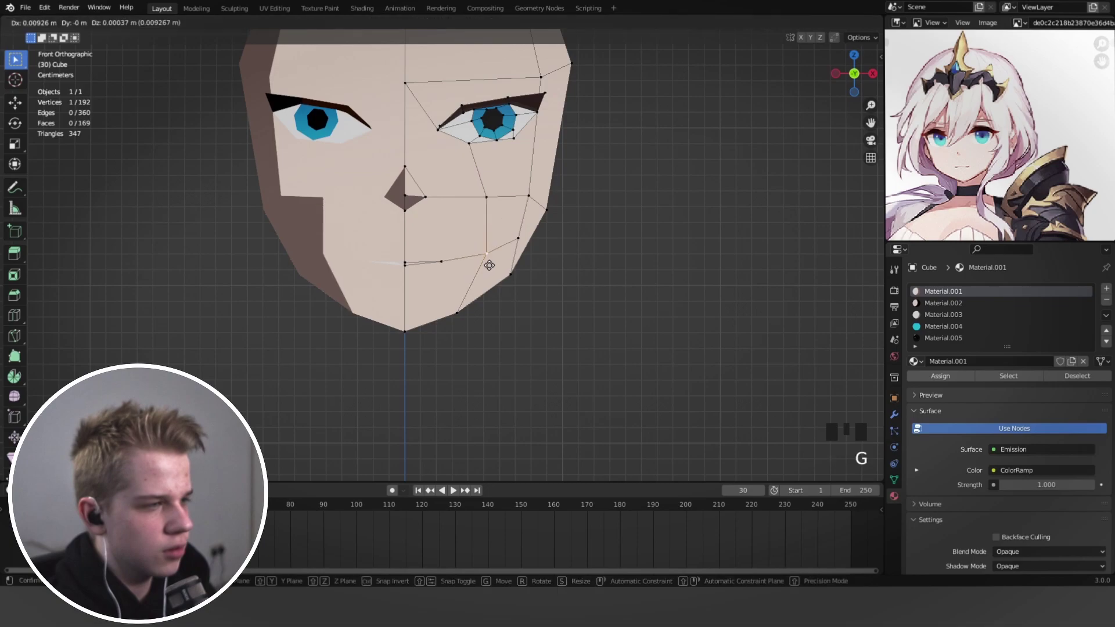
{"action": "left_click", "coordinate": [485, 265]}
{"action": "scroll", "coordinate": [479, 259], "scroll_direction": "down", "scroll_amount": 3}
{"action": "scroll", "coordinate": [468, 238], "scroll_direction": "up", "scroll_amount": 4}
Adjust the lower-face line's outer vertex and the jawline's side vertex in side view.
{"action": "key", "text": "KP_3"}
{"action": "key", "text": "g"}
{"action": "left_click", "coordinate": [433, 256]}
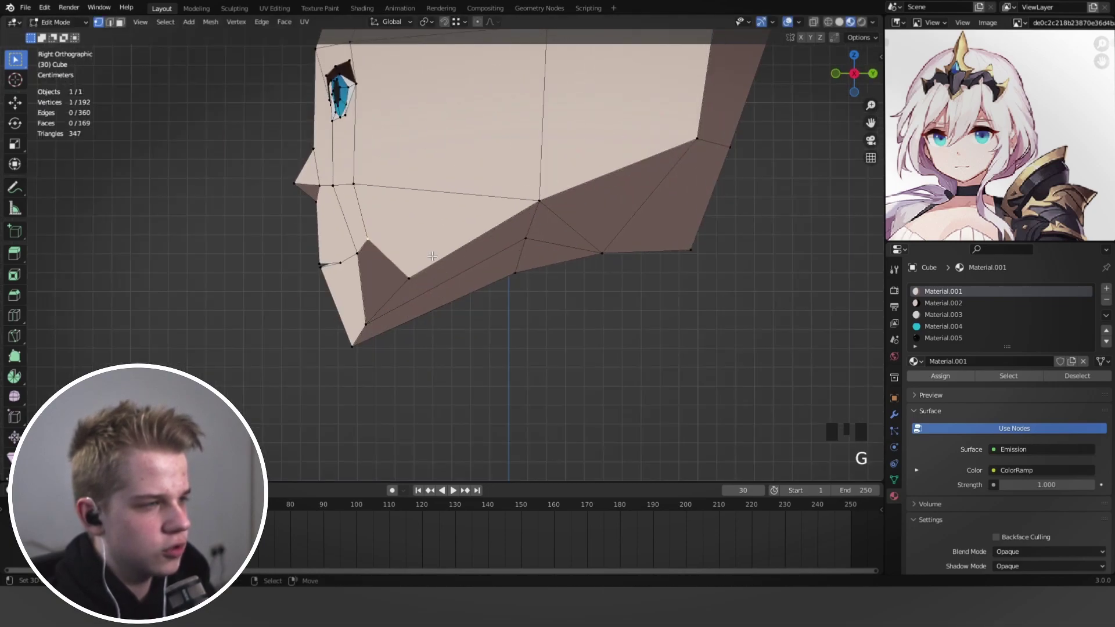
{"action": "right_click", "coordinate": [394, 274]}
{"action": "key", "text": "g"}
{"action": "left_click", "coordinate": [372, 266]}
Apply smooth shading to the character mesh.
{"action": "key", "text": "Tab"}
{"action": "key", "text": "Tab"}
{"action": "middle_click_drag", "start_coordinate": [371, 266], "coordinate": [432, 290]}
{"action": "scroll", "coordinate": [517, 286], "scroll_direction": "down", "scroll_amount": 1, "text": "alt"}
{"action": "key", "text": "Tab"}
{"action": "key", "text": "shift+z"}
{"action": "mouse_move", "coordinate": [433, 290]}
{"action": "middle_mouse_down"}
{"action": "mouse_move", "coordinate": [408, 295]}
{"action": "mouse_move", "coordinate": [420, 271]}
{"action": "mouse_move", "coordinate": [350, 257]}
{"action": "mouse_move", "coordinate": [416, 274]}
{"action": "middle_mouse_up"}
{"action": "key", "text": "Tab"}
{"action": "key", "text": "z"}
{"action": "left_click", "coordinate": [542, 261]}
{"action": "key", "text": "Tab"}
{"action": "right_click", "coordinate": [518, 250]}
{"action": "mouse_move", "coordinate": [542, 262]}
{"action": "middle_mouse_down"}
{"action": "mouse_move", "coordinate": [518, 250]}
{"action": "mouse_move", "coordinate": [572, 267]}
{"action": "mouse_move", "coordinate": [426, 245]}
{"action": "middle_mouse_up"}
{"action": "left_click", "coordinate": [456, 250]}
{"action": "scroll", "coordinate": [572, 266], "scroll_direction": "down", "scroll_amount": 3}
{"action": "key", "text": "Tab"}
{"action": "scroll", "coordinate": [572, 267], "scroll_direction": "up", "scroll_amount": 4}
Enable Auto Smooth at 30° in the mesh's normals settings.
{"action": "key", "text": "alt+a"}
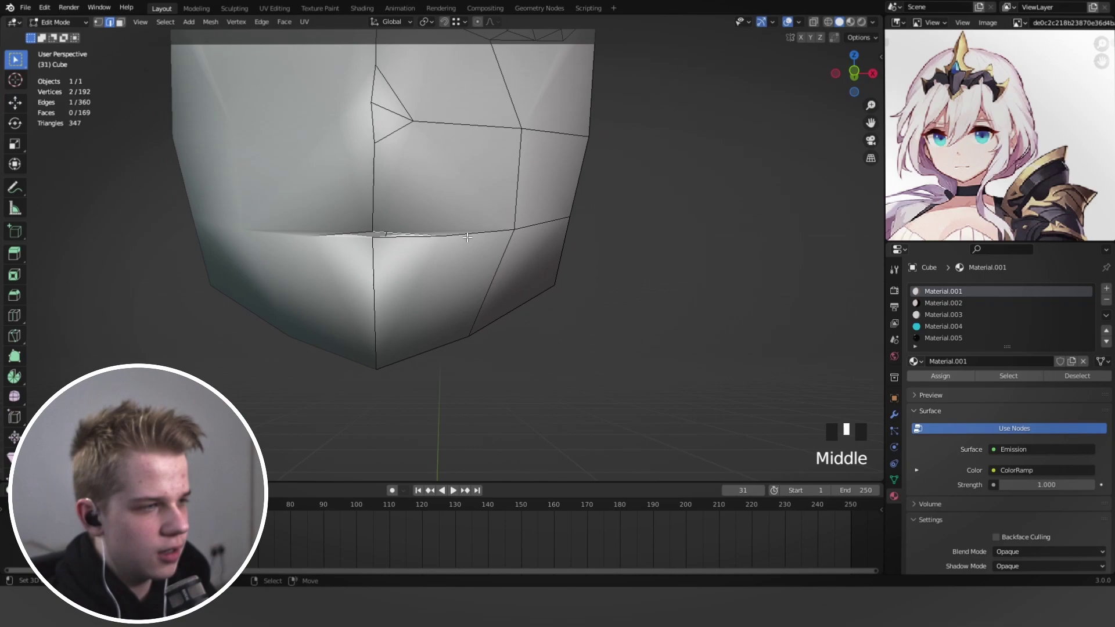
{"action": "key", "text": "z"}
{"action": "key", "text": "z"}
{"action": "key", "text": "z"}
{"action": "key", "text": "Tab"}
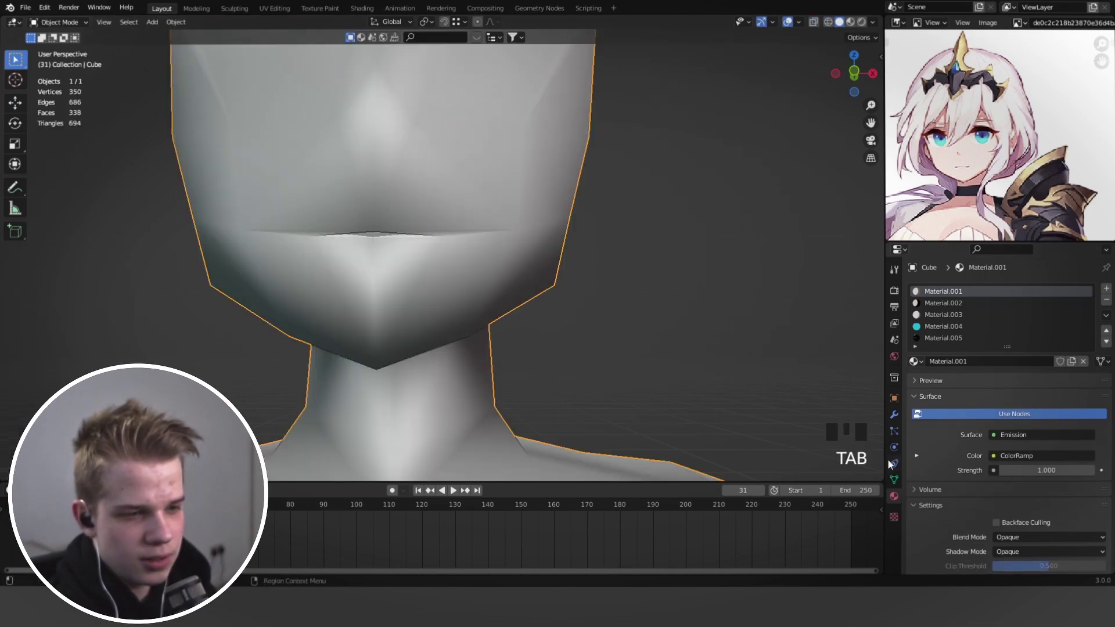
{"action": "left_click", "coordinate": [894, 480]}
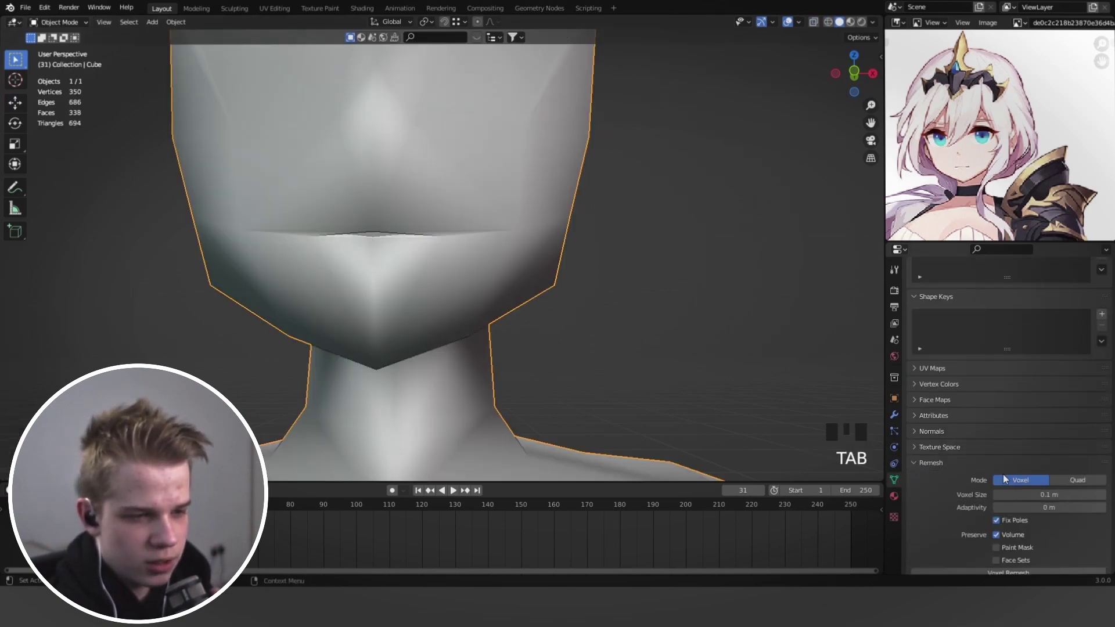
{"action": "left_click", "coordinate": [931, 432]}
{"action": "left_click", "coordinate": [992, 450]}
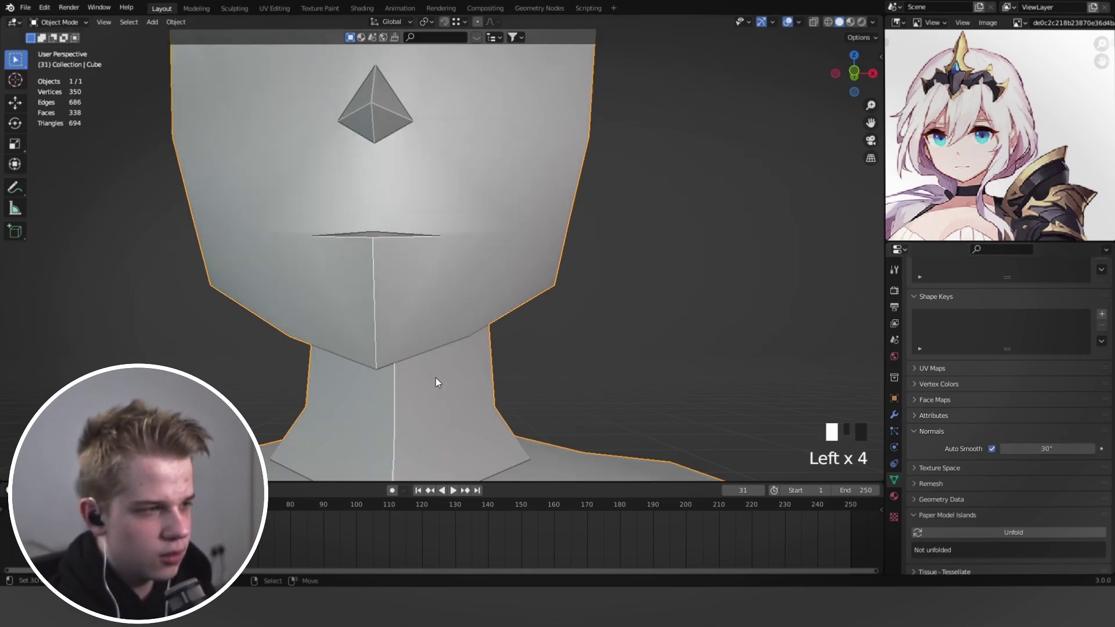
Set the mesh's Auto Smooth angle to 54.3° and check the toon shading on the face and torso in material preview.
{"action": "middle_click_drag", "start_coordinate": [435, 378], "coordinate": [566, 251]}
{"action": "key", "text": "z"}
{"action": "scroll", "coordinate": [486, 348], "scroll_direction": "up", "scroll_amount": 3}
{"action": "middle_click_drag", "start_coordinate": [487, 349], "coordinate": [500, 317]}
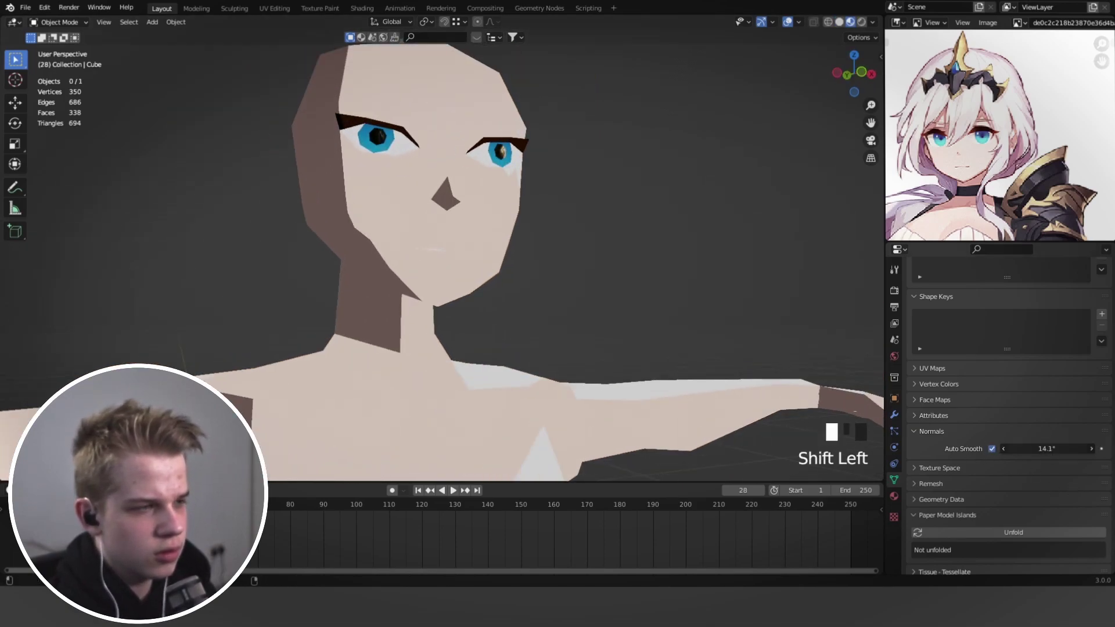
{"action": "left_click_drag", "start_coordinate": [1047, 448], "coordinate": [1077, 449], "text": "shift"}
{"action": "key", "text": "z"}
{"action": "scroll", "coordinate": [462, 266], "scroll_direction": "up", "scroll_amount": 4}
{"action": "middle_click_drag", "start_coordinate": [458, 265], "coordinate": [430, 264]}
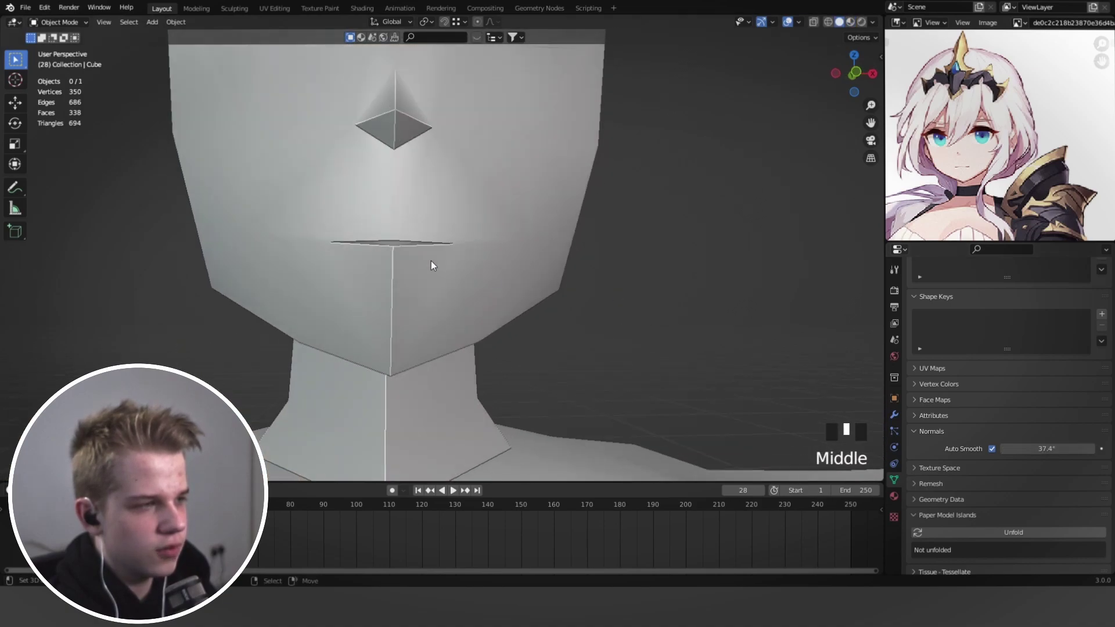
{"action": "scroll", "coordinate": [432, 263], "scroll_direction": "down", "scroll_amount": 4}
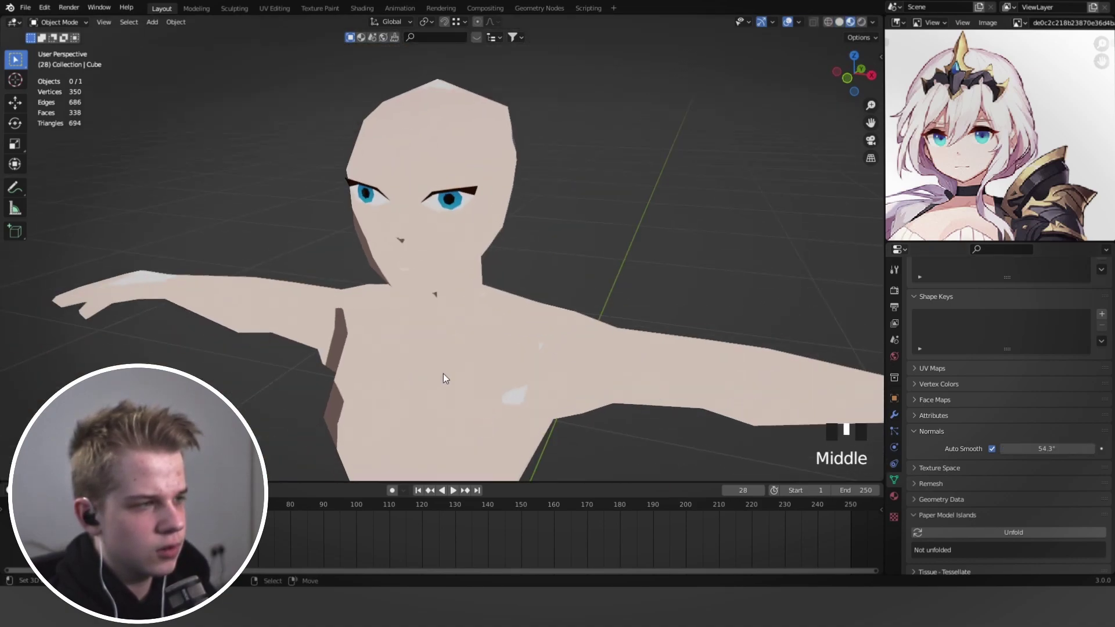
{"action": "middle_click_drag", "start_coordinate": [523, 261], "coordinate": [425, 260]}
{"action": "right_click", "coordinate": [425, 260]}
{"action": "middle_click_drag", "start_coordinate": [587, 264], "coordinate": [705, 285]}
{"action": "key", "text": "alt+a"}
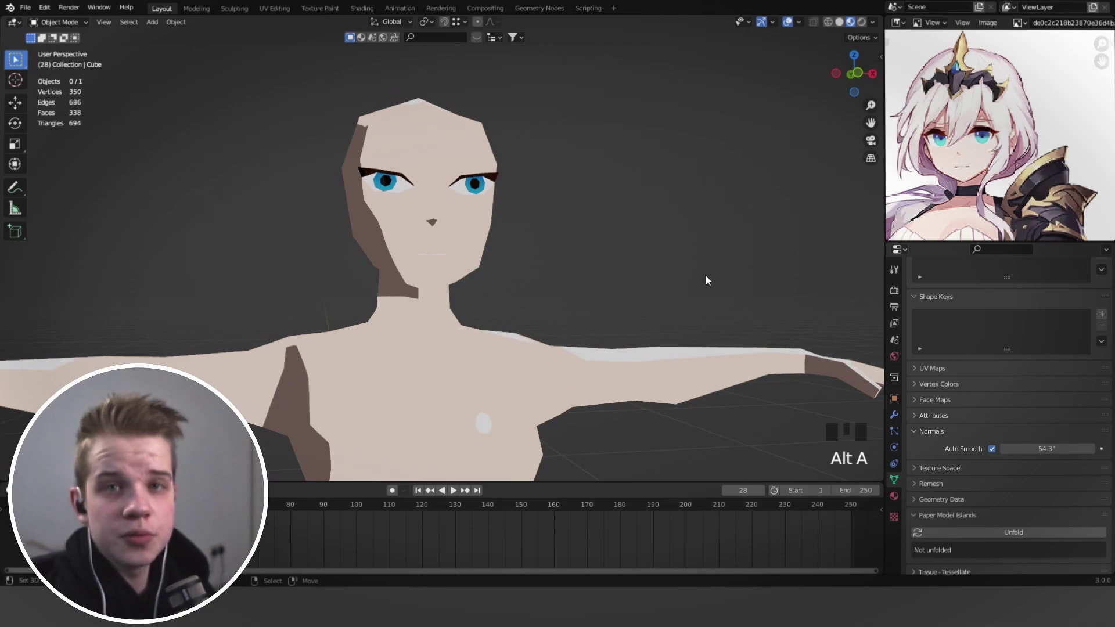